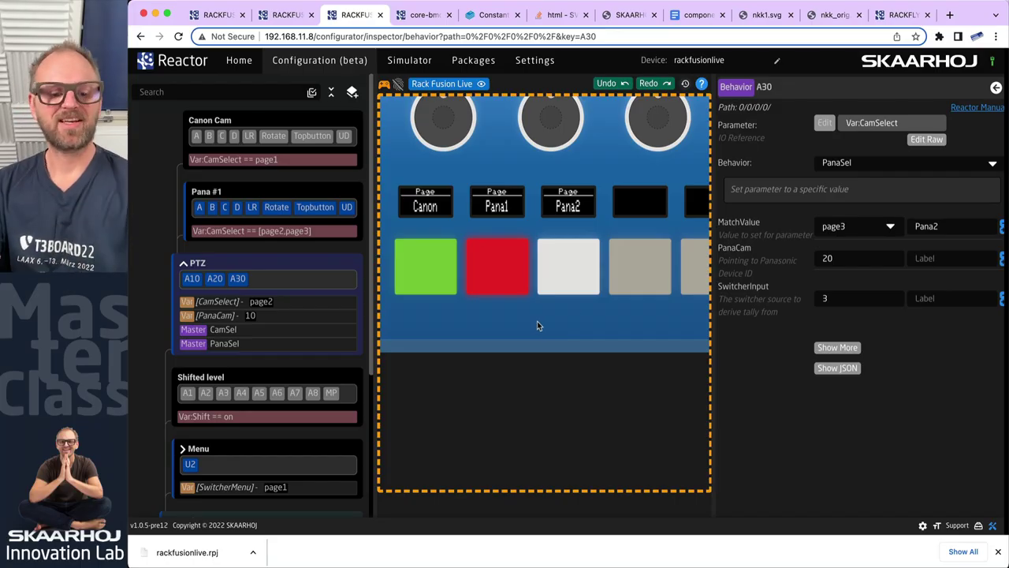
- Test camera selection on the simulated panel by switching between Pana1 and Pana2, finishing on Pana1
scroll(584, 294, "down", 5)
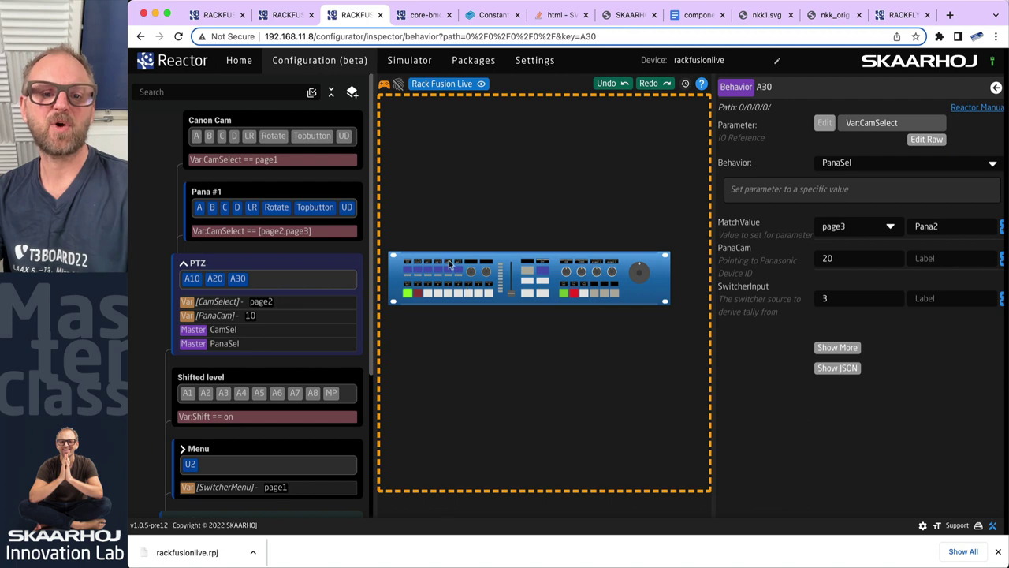
scroll(587, 276, "up", 5)
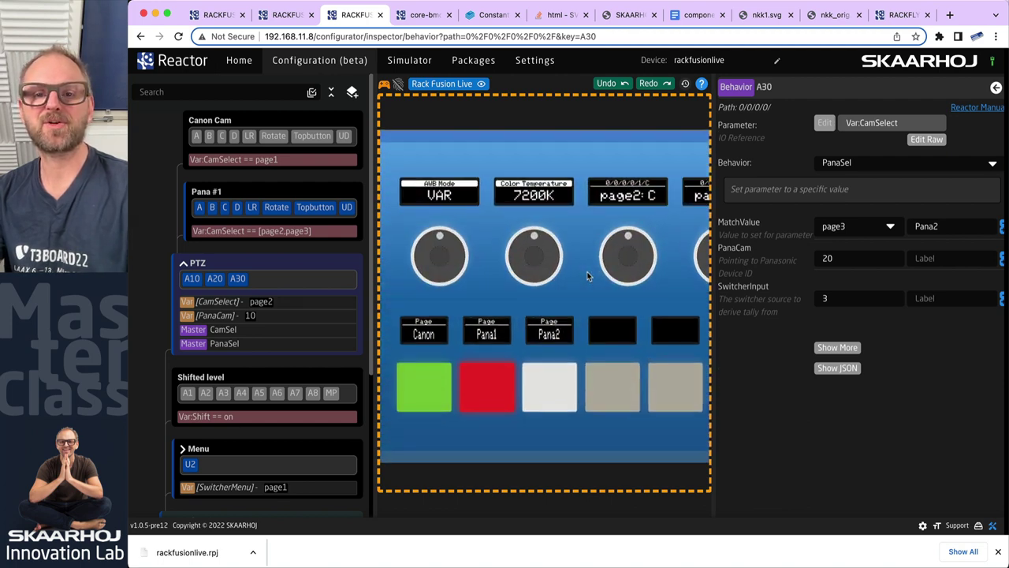
scroll(587, 275, "down", 5)
scroll(587, 275, "up", 4)
scroll(587, 278, "down", 2)
scroll(573, 279, "down", 3)
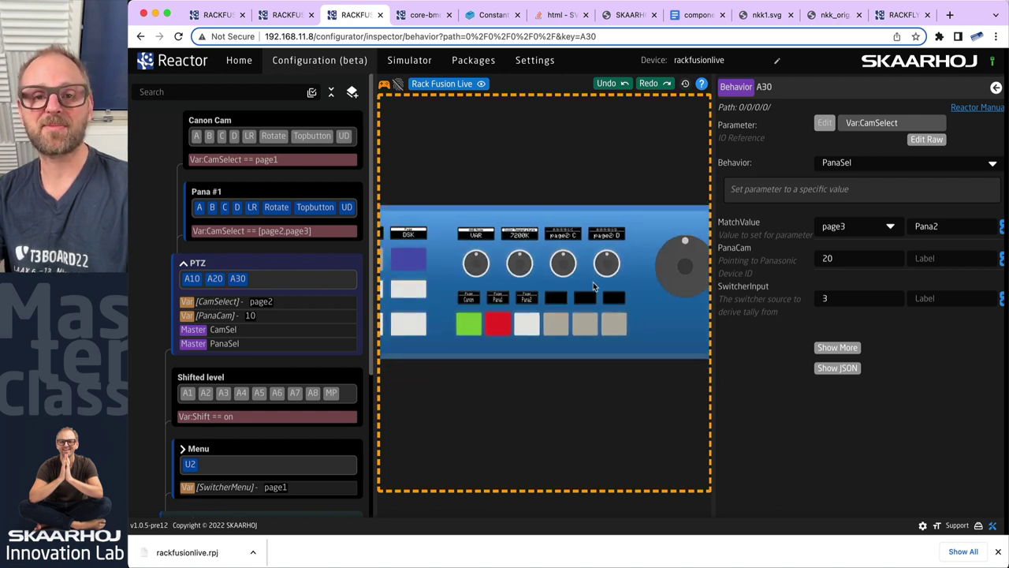
scroll(593, 281, "up", 3)
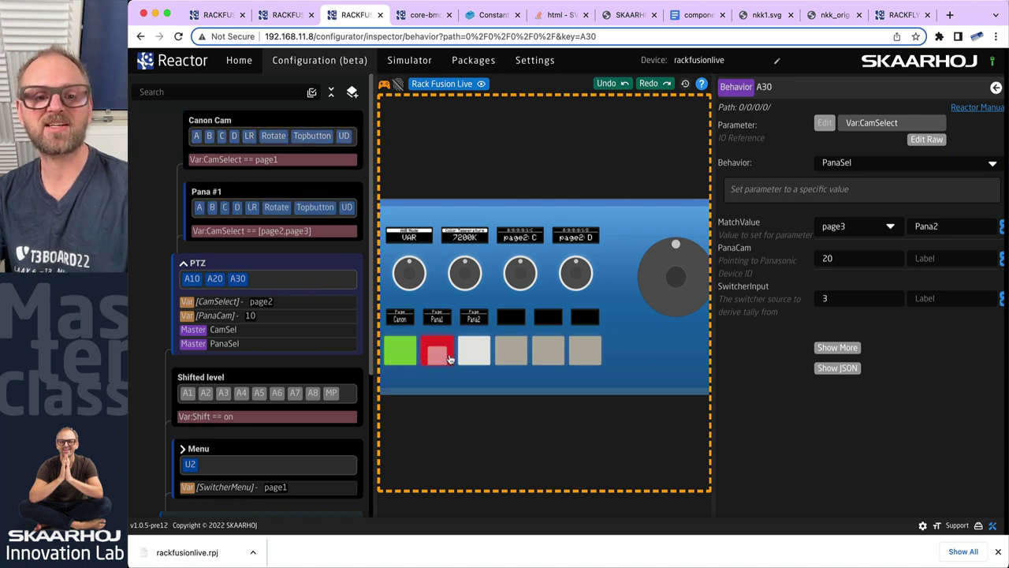
left_click(471, 358)
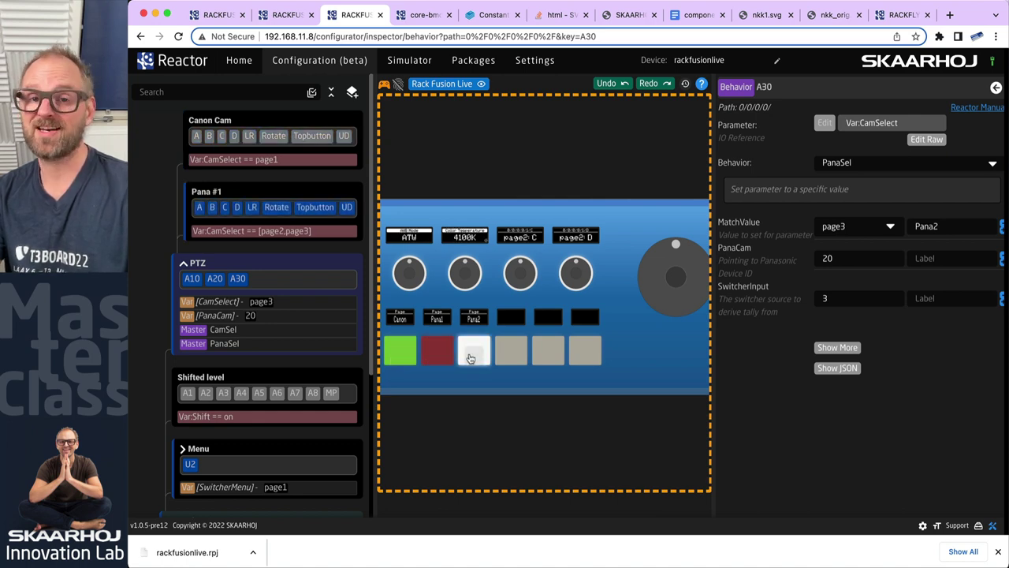
left_click(440, 350)
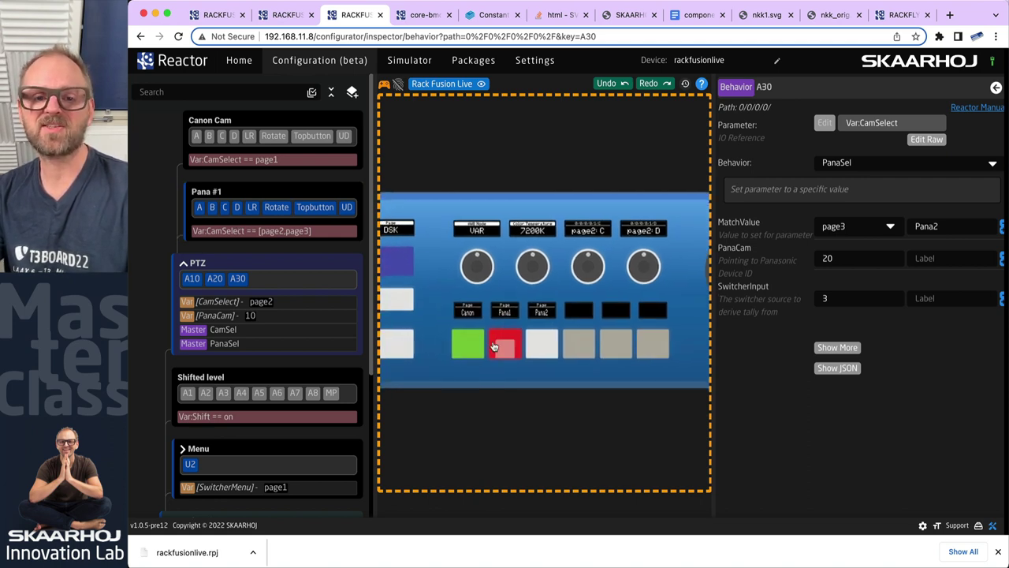
left_click(504, 350)
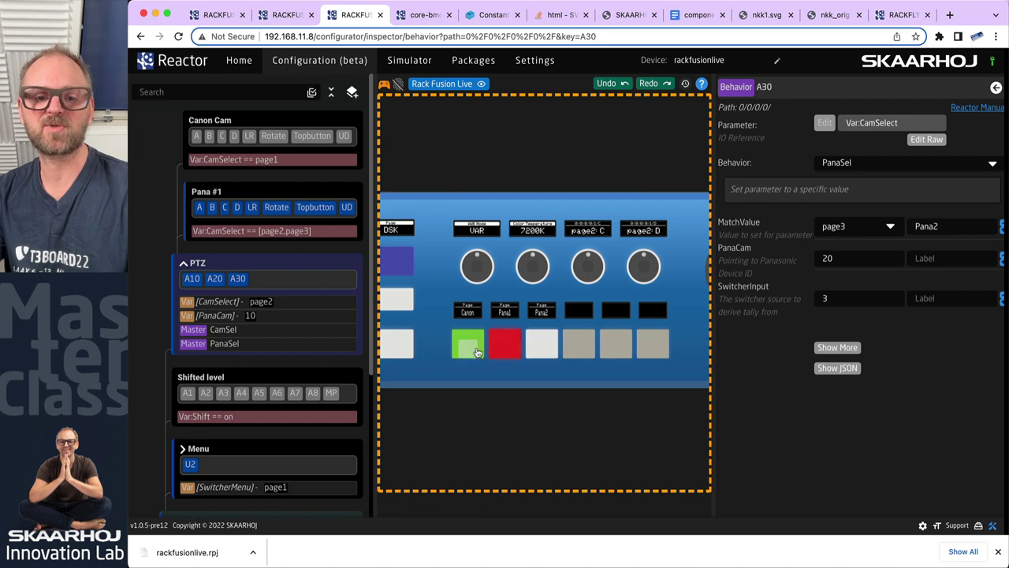
left_click(503, 350)
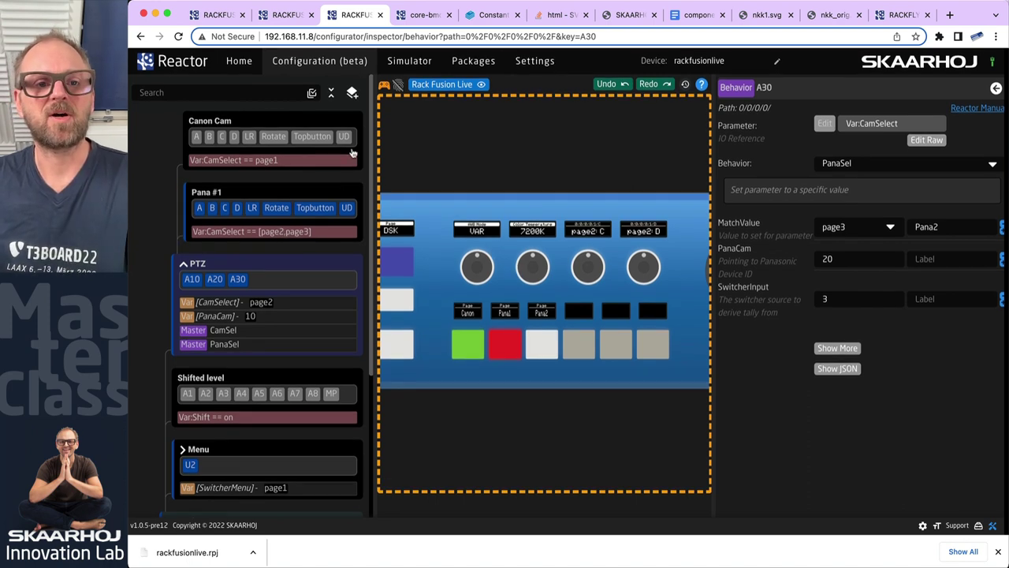
- Turn off panel simulation and start creating pages on the Canon Cam layer for encoders A, B, C and D
left_click(384, 85)
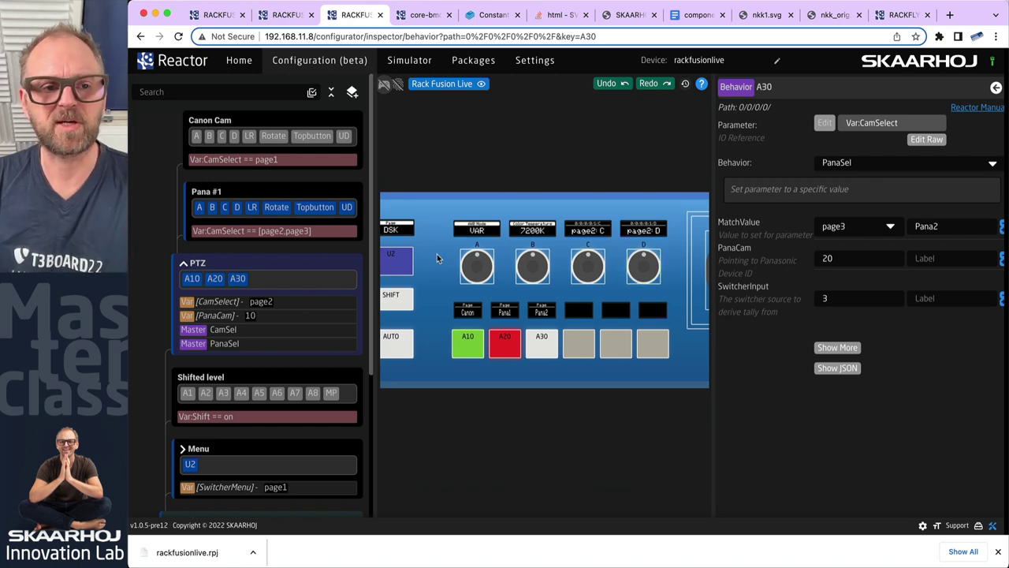
left_click(251, 126)
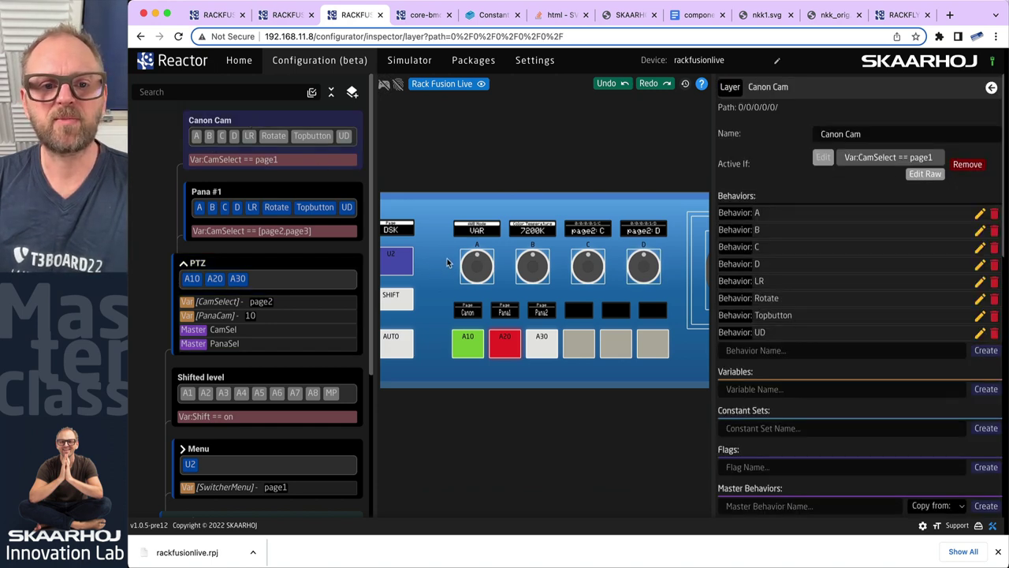
left_click_drag(446, 257, 662, 280)
right_click(646, 268)
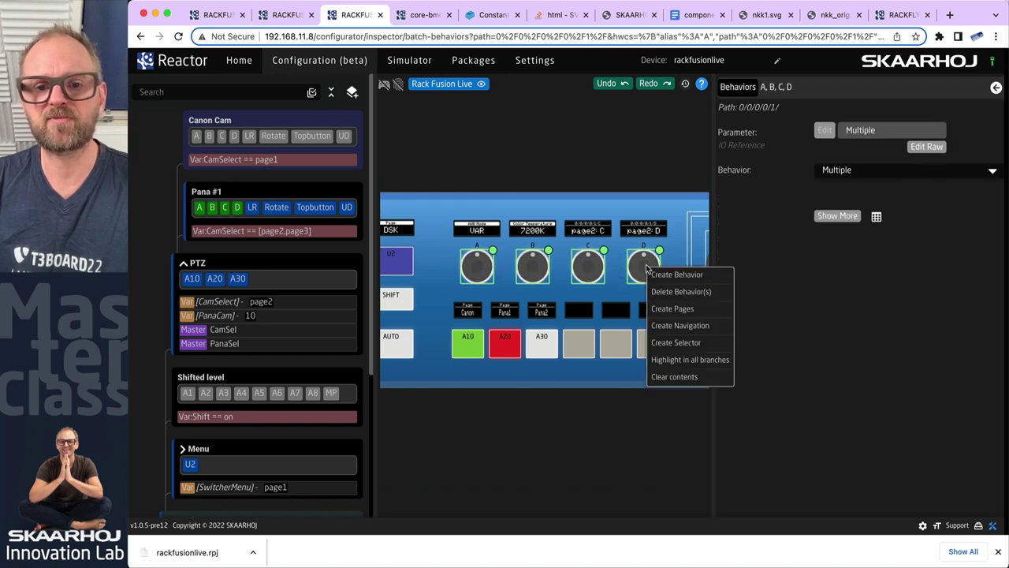
left_click(674, 308)
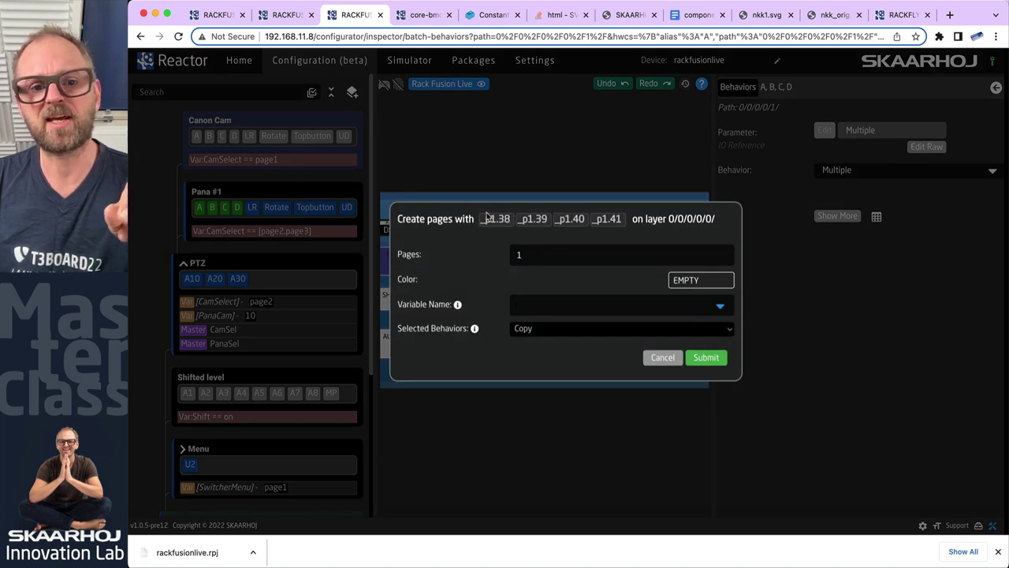
- Create 3 pages controlled by a new variable CamMenu, with the selected behaviors set to Move
double_click(545, 255)
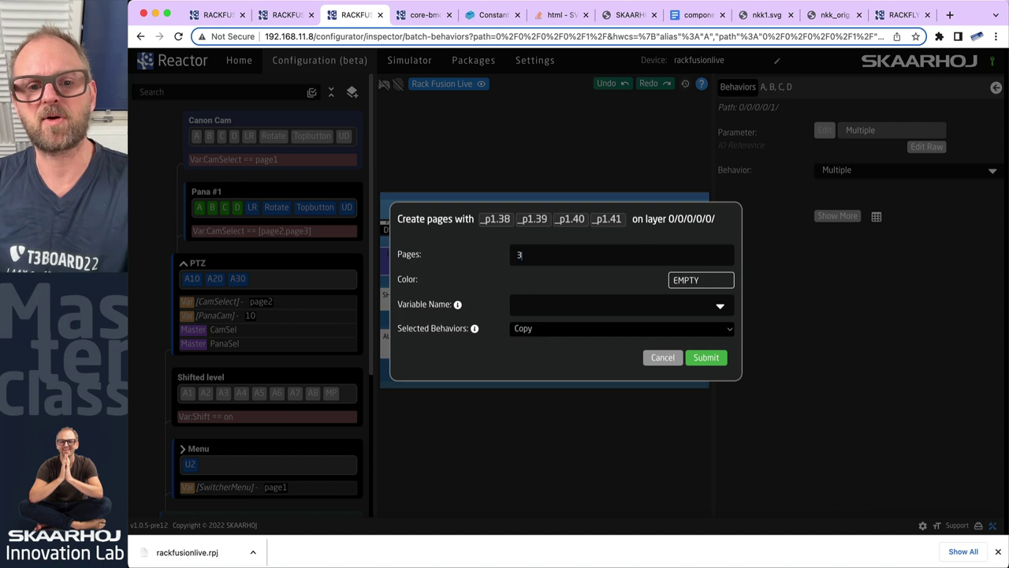
type("3")
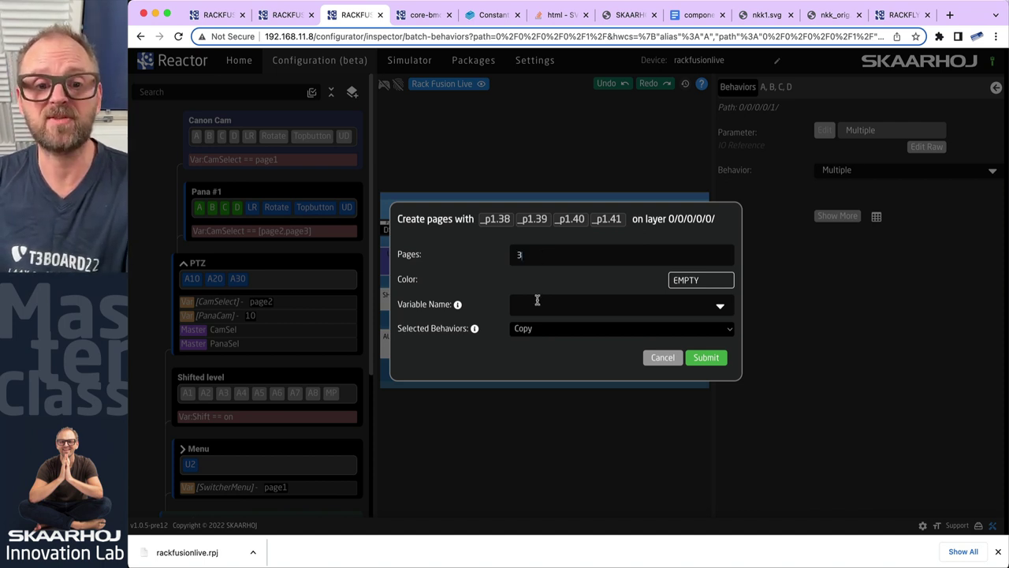
left_click(729, 329)
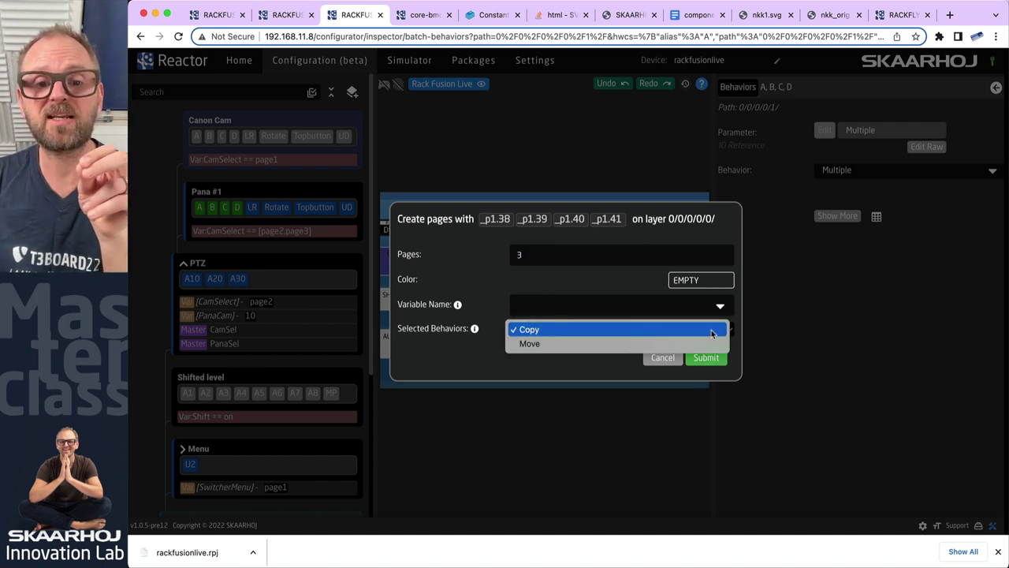
left_click(530, 344)
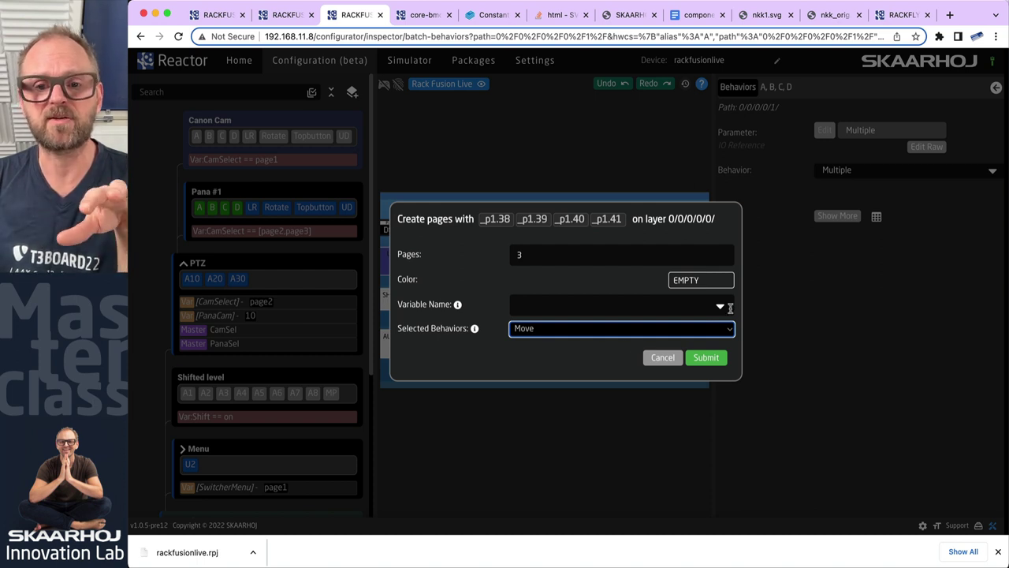
left_click(667, 306)
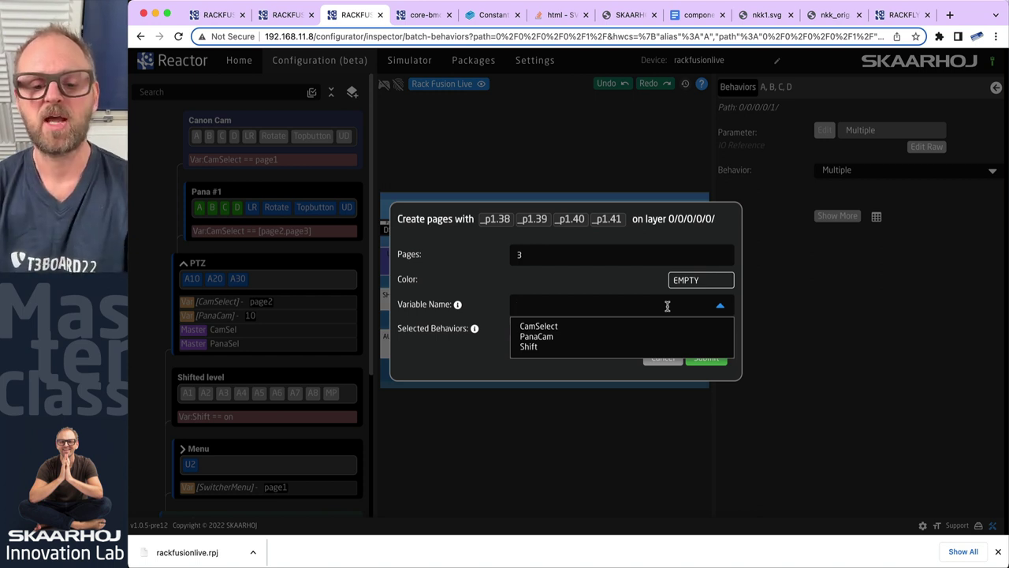
type("CamMenu")
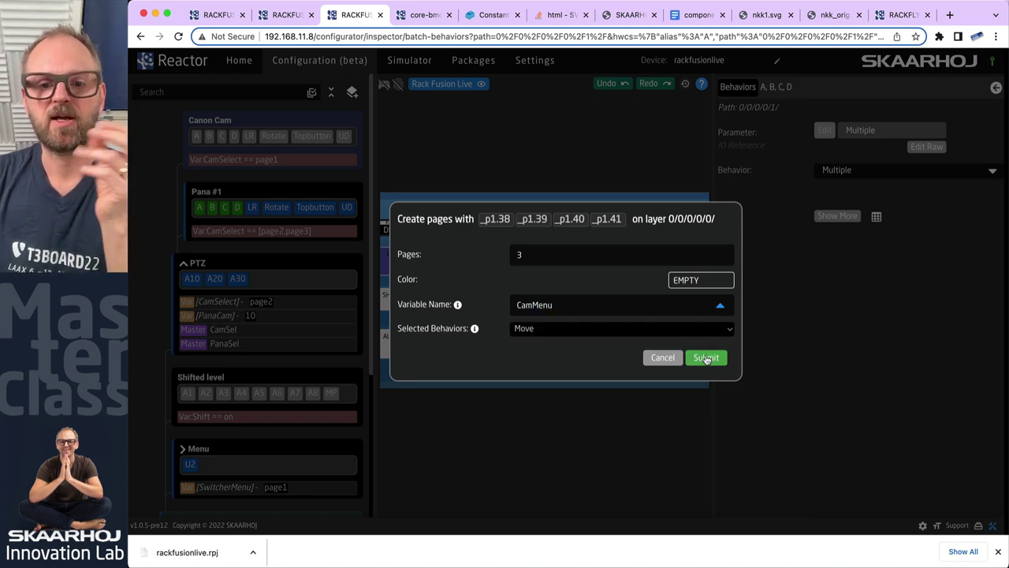
left_click(705, 357)
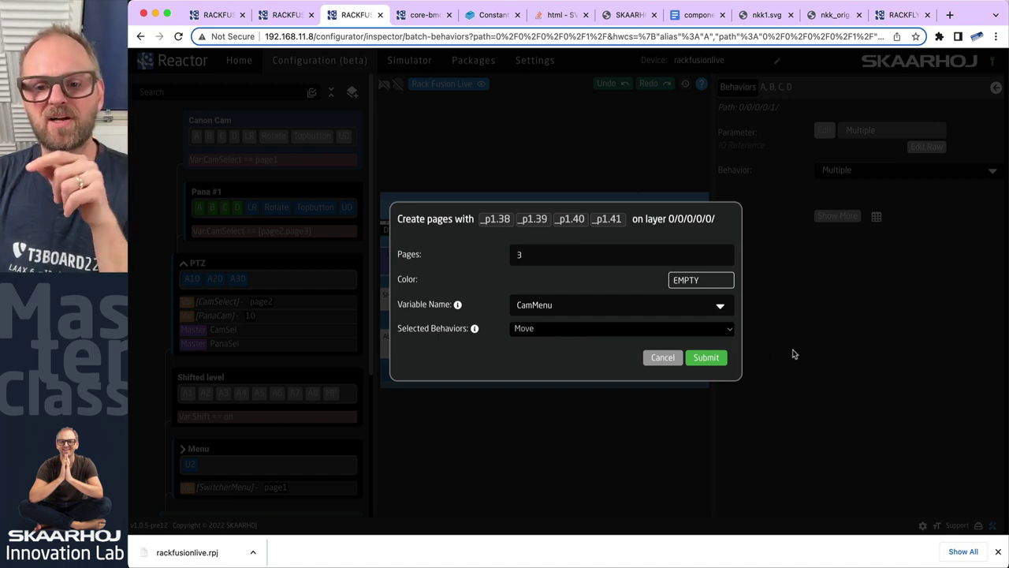
left_click(705, 357)
left_click(607, 316)
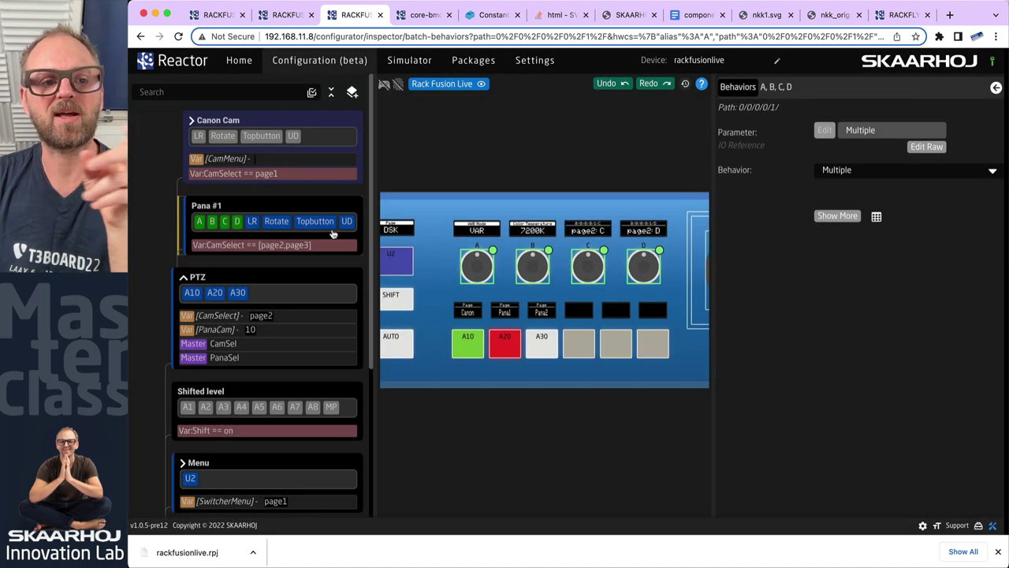
- Expand the Canon Cam layer and inspect the A to D behaviors on Page 1 and A and B on Page 2
left_click(192, 121)
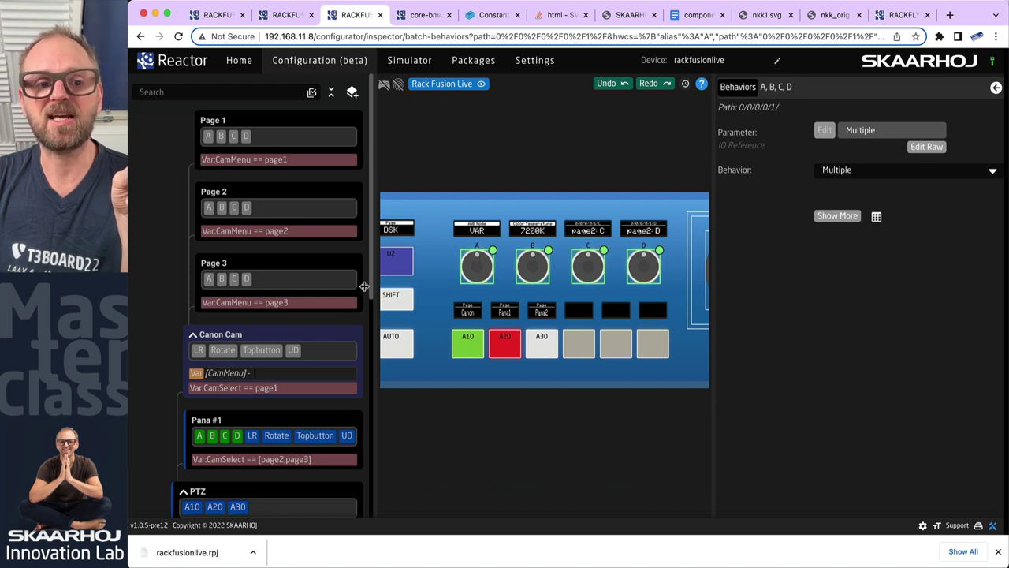
left_click(210, 137)
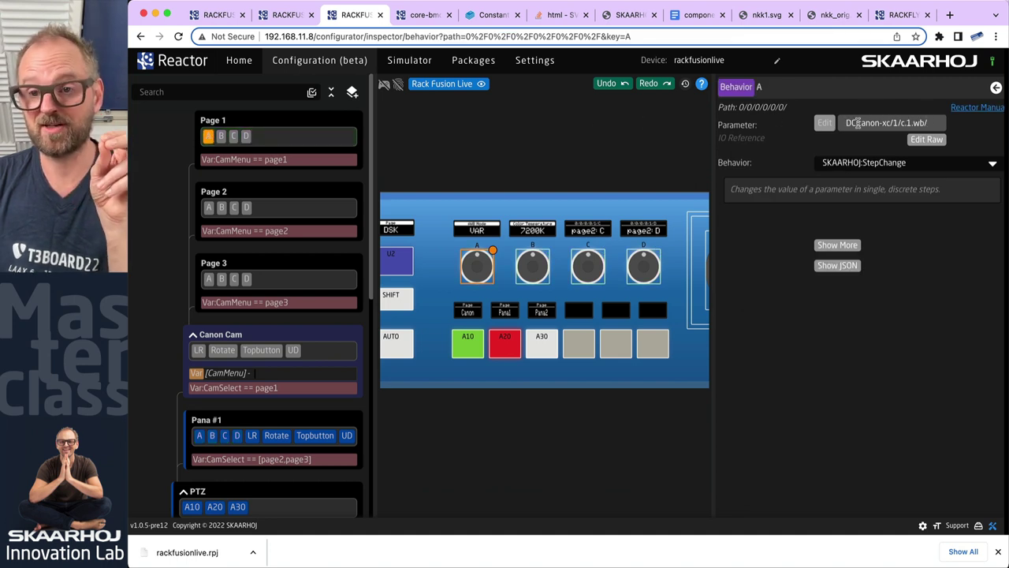
left_click(222, 140)
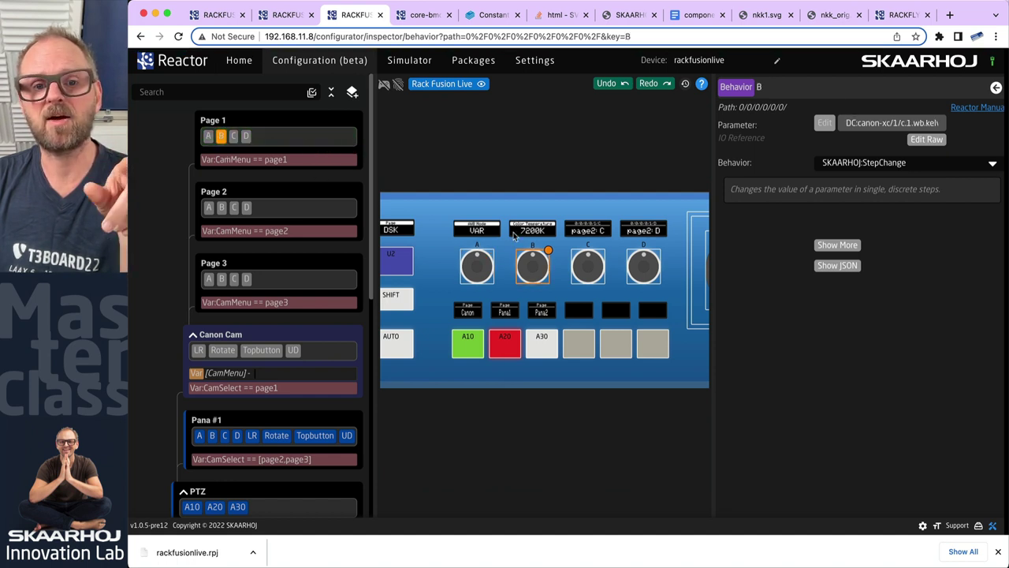
left_click(234, 136)
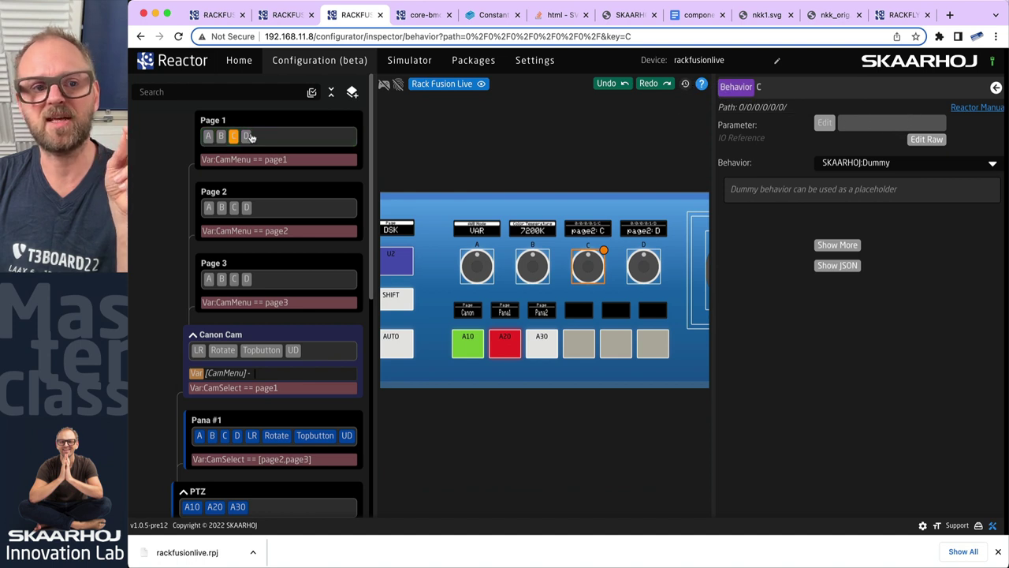
left_click(246, 138)
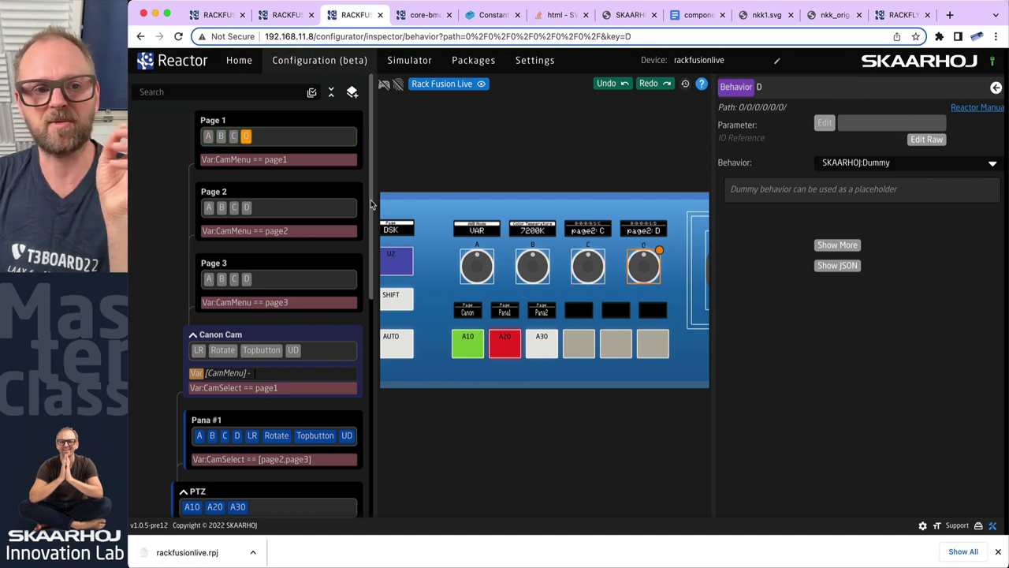
left_click(208, 207)
left_click(221, 207)
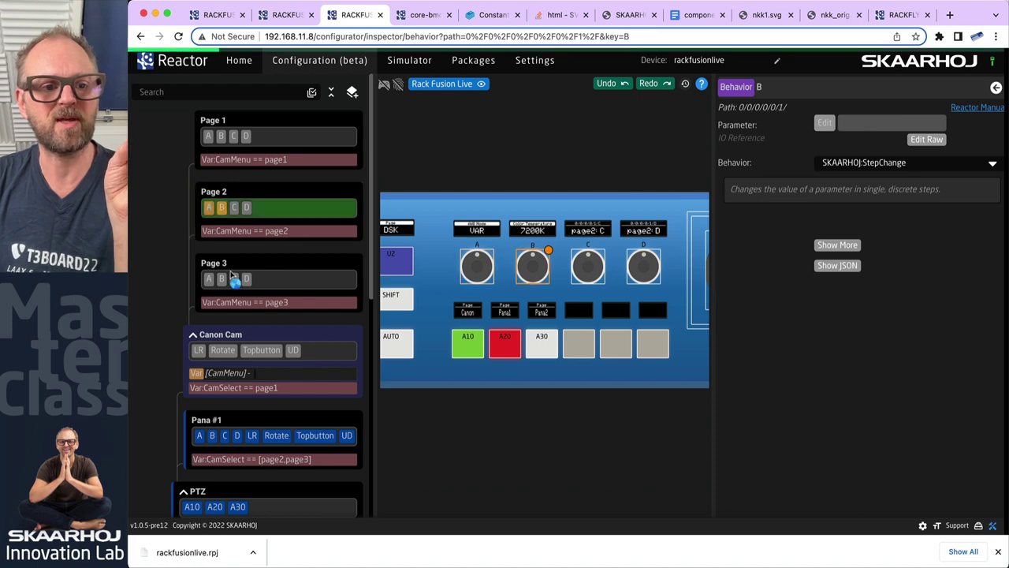
- Inspect the CamMenu variable and, with Canon selected on the simulated panel, switch it through page2 and page3 back to page1
left_click(225, 374)
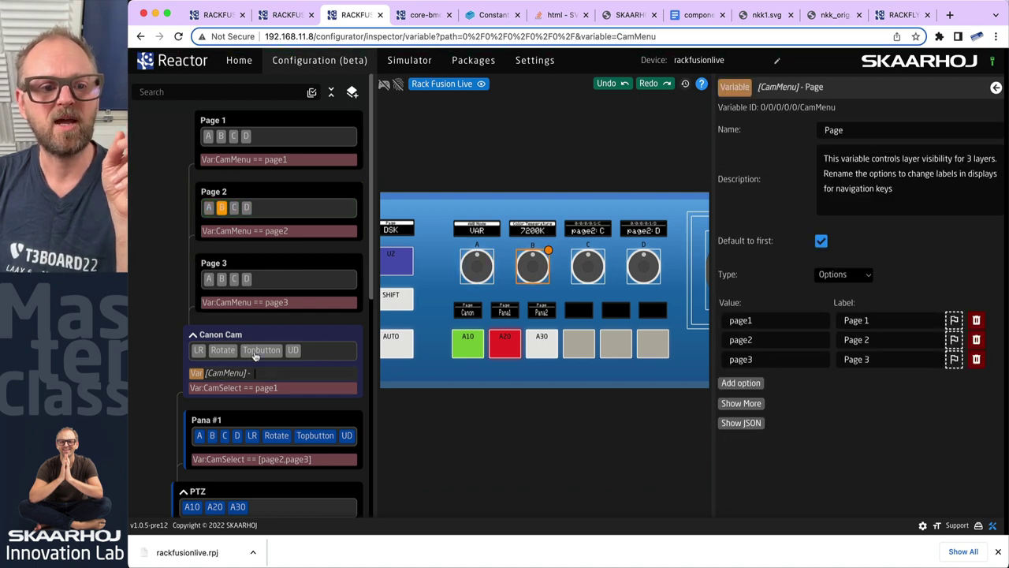
left_click(465, 342)
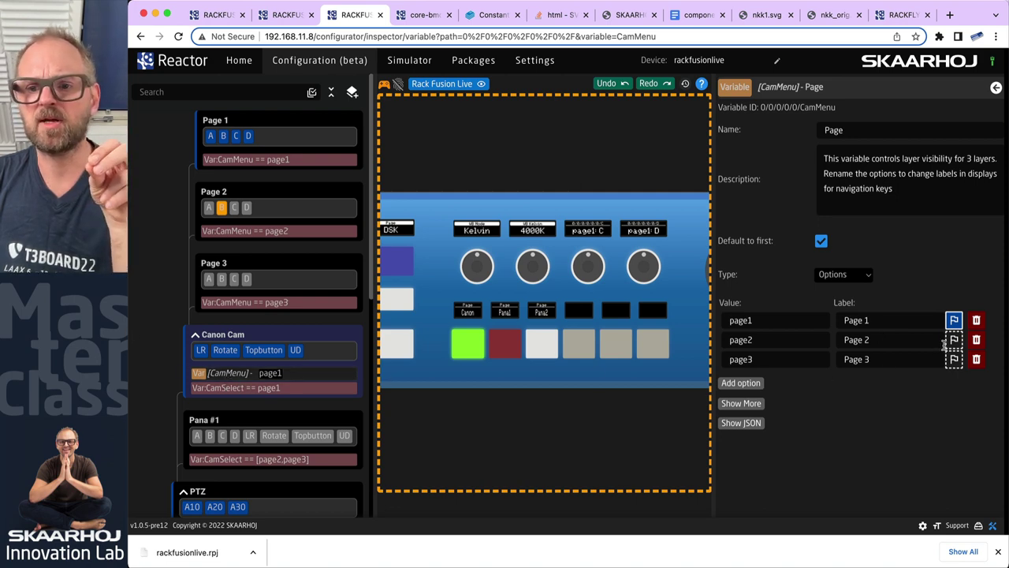
left_click(954, 339)
left_click(953, 359)
left_click(954, 339)
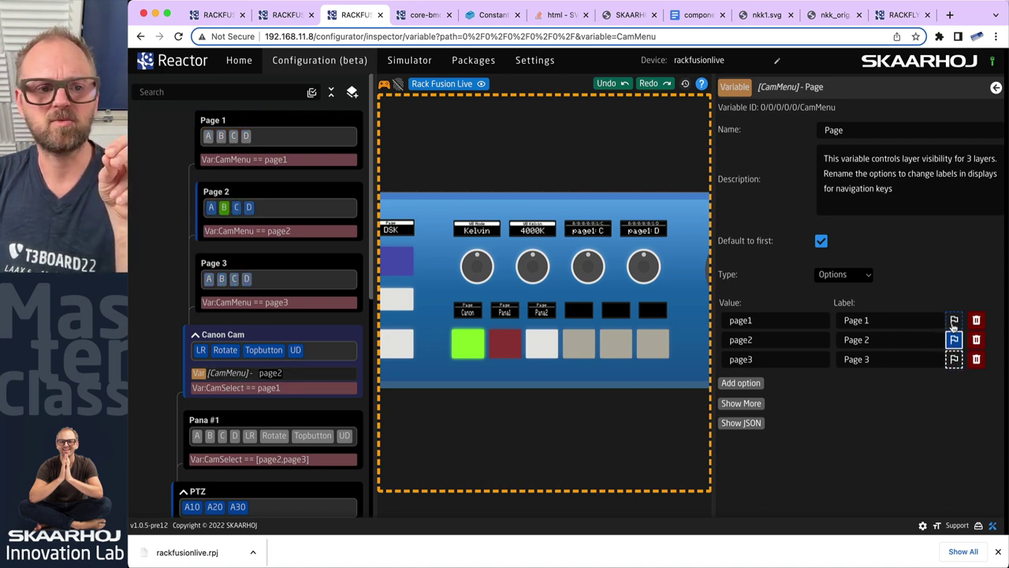
left_click(954, 320)
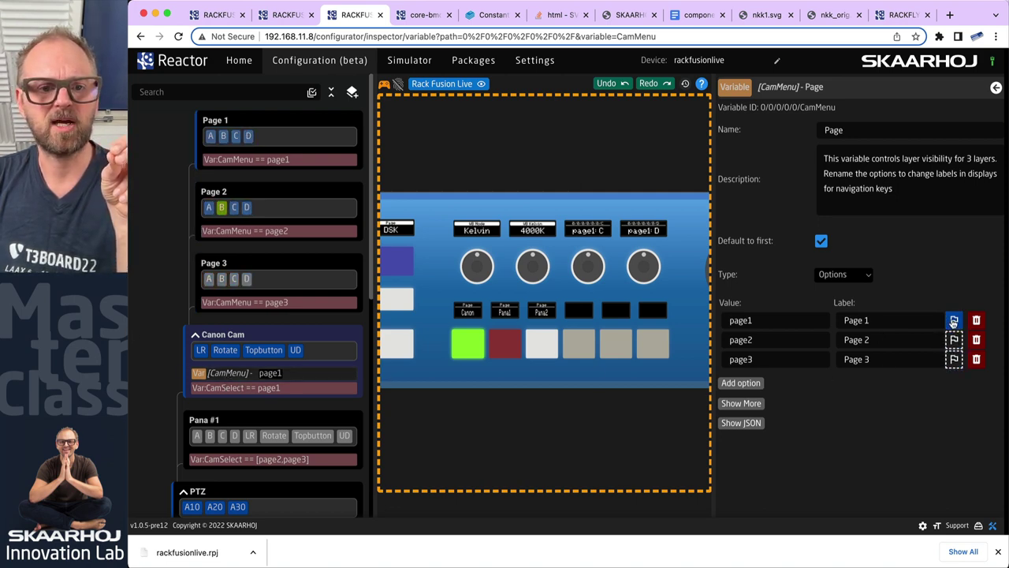
- Check the copied behavior A on Page 2 and behaviors A and D on Page 3
left_click(209, 210)
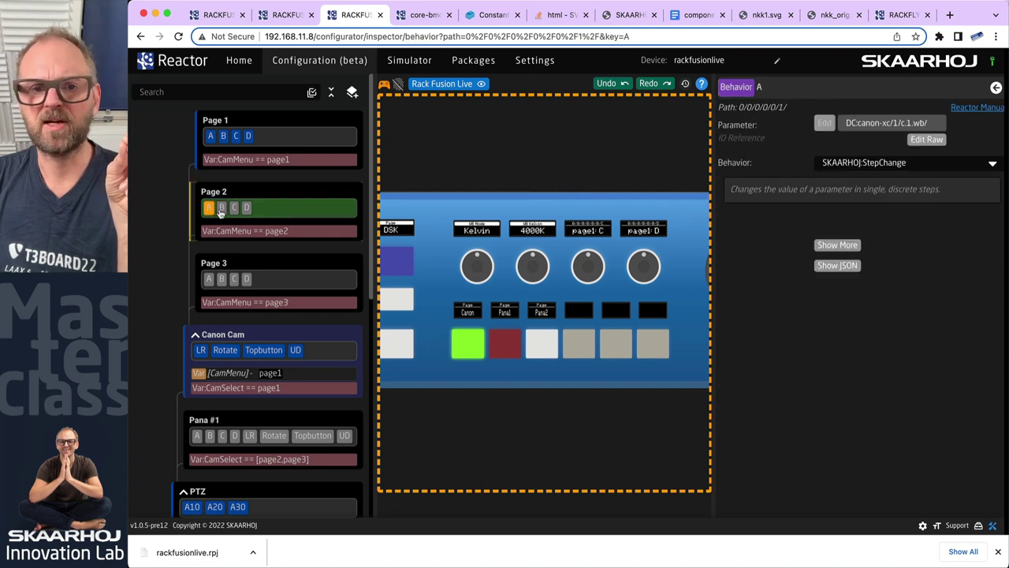
left_click(209, 280)
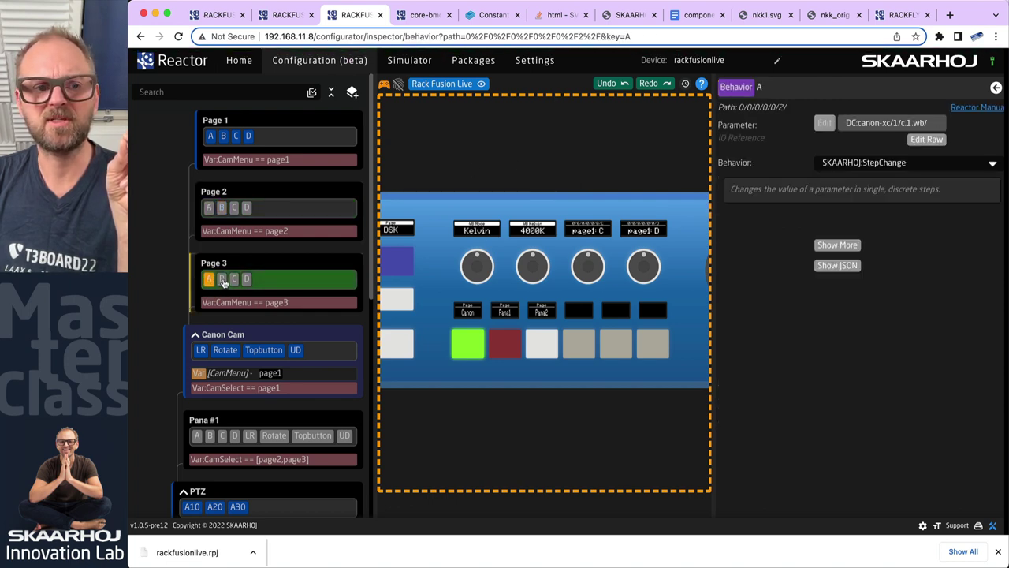
left_click(246, 279)
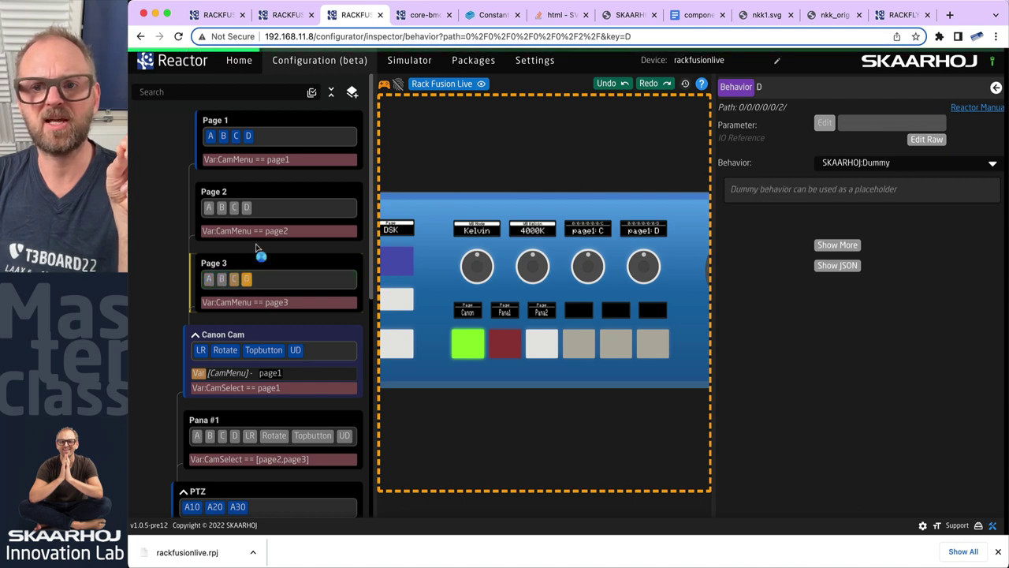
- Change the parameter of behavior A on the Canon layer's Page 2 to Shutter Speed
left_click(209, 207)
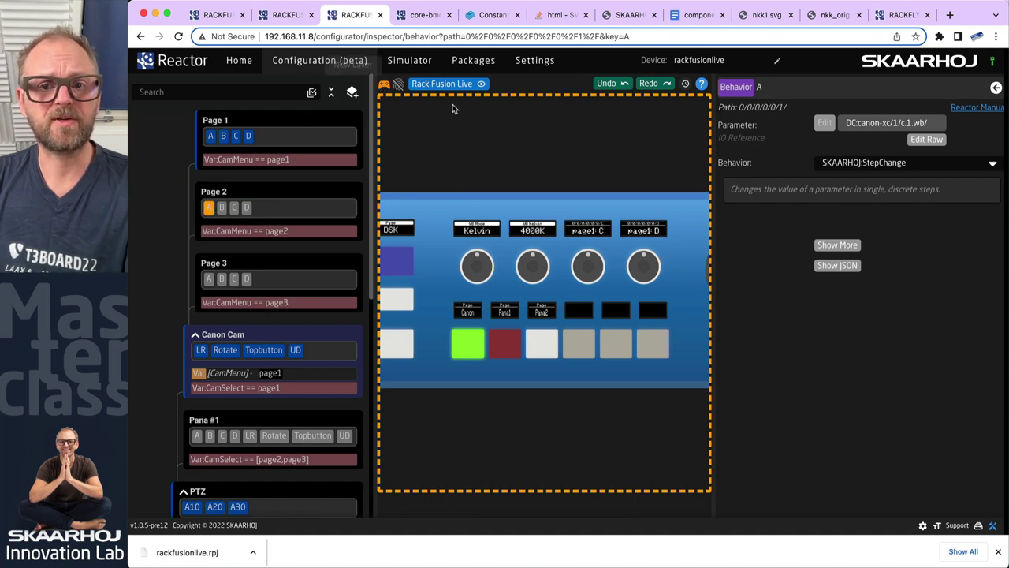
left_click(823, 126)
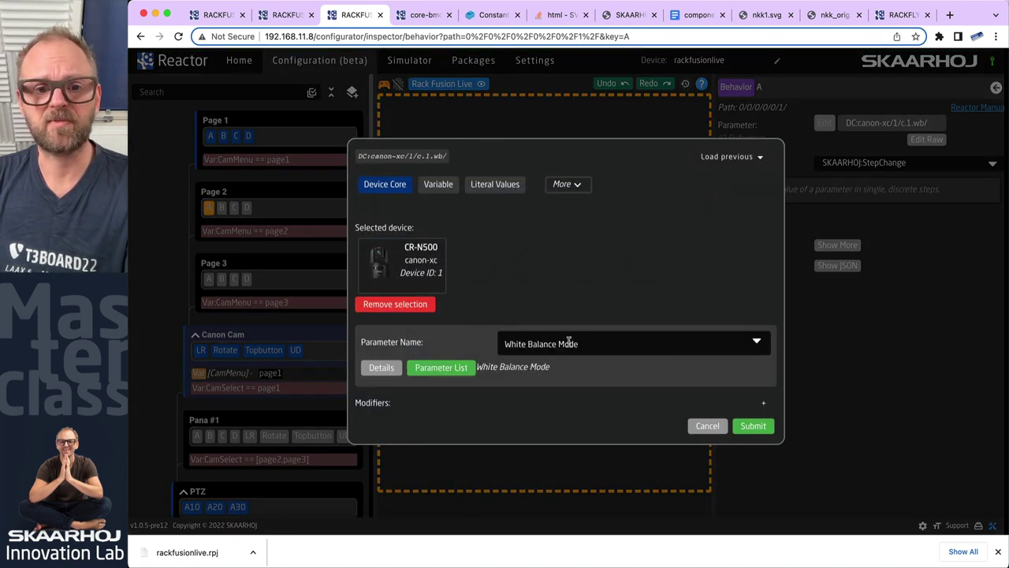
left_click(627, 346)
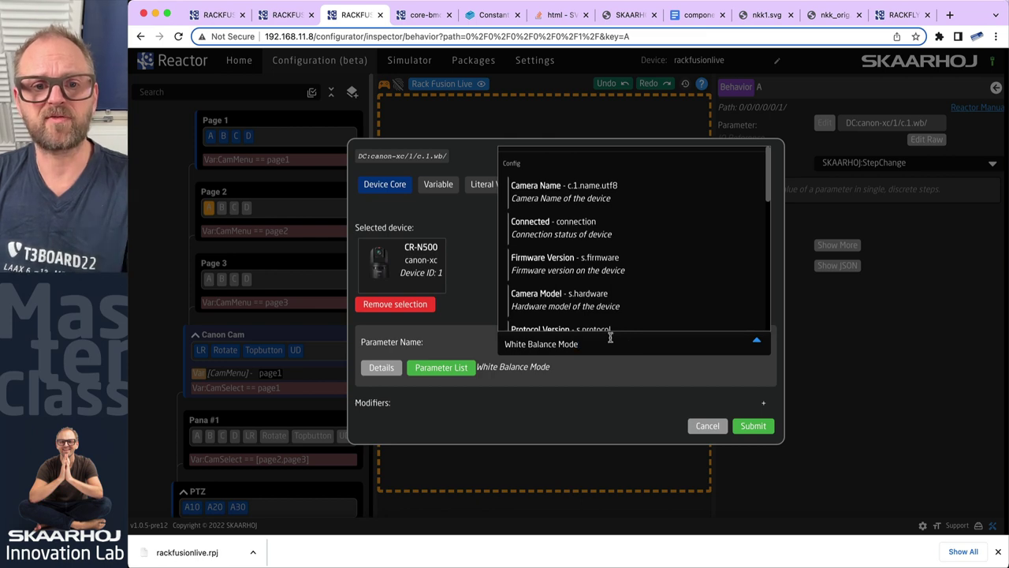
key("super+a")
key("BackSpace")
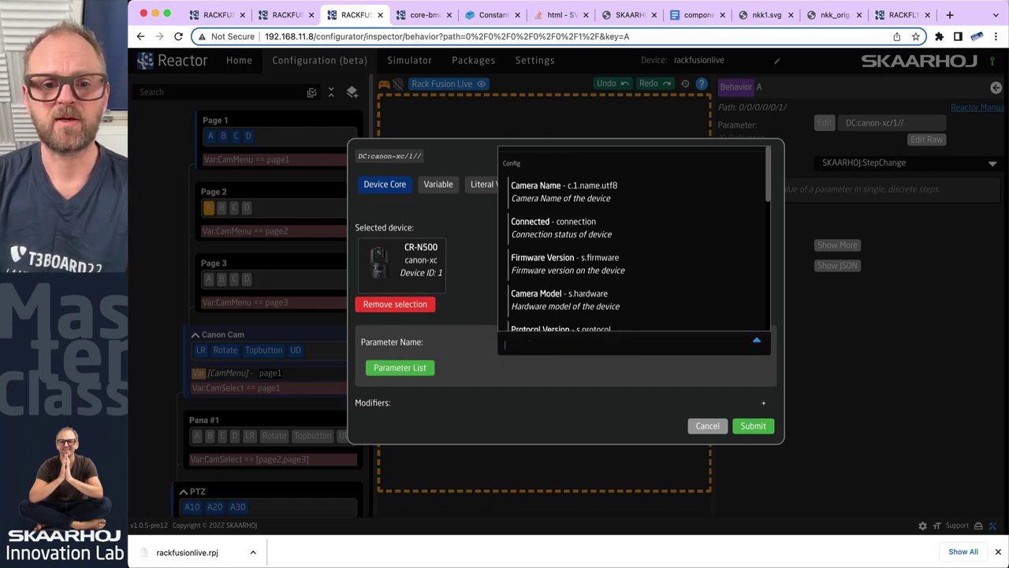
type("shut")
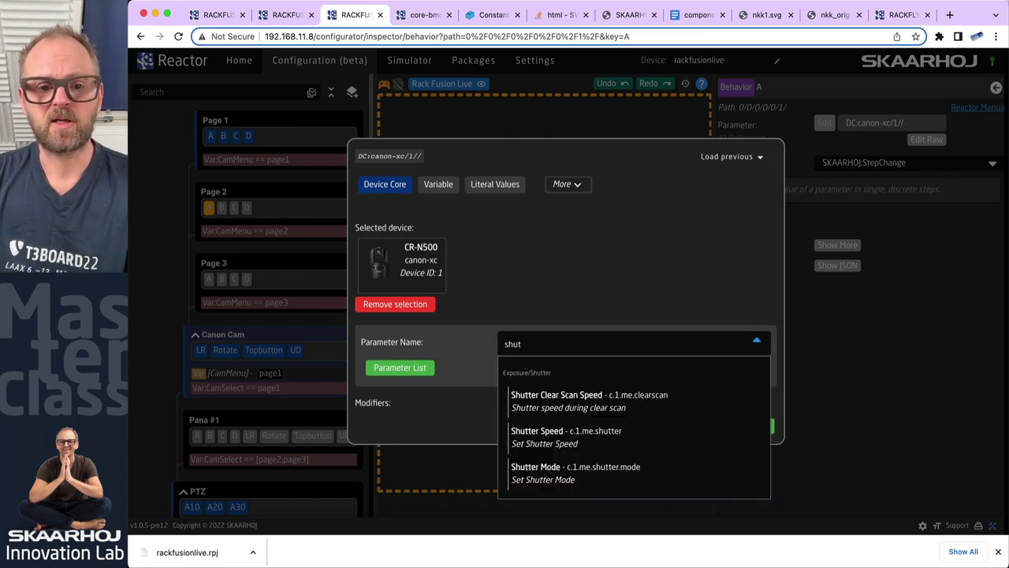
left_click(556, 438)
left_click(752, 425)
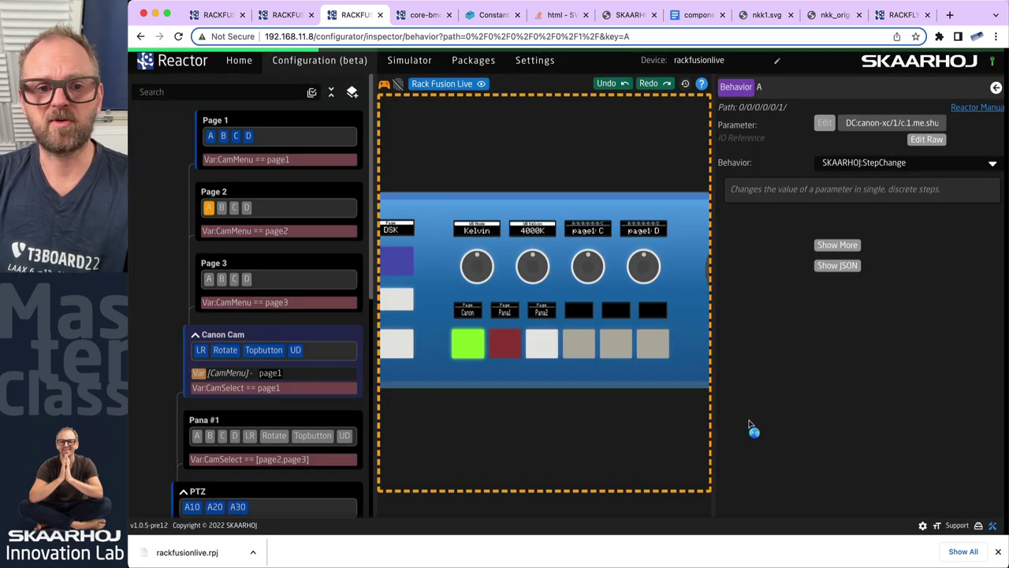
- Switch the Canon layer's CamMenu variable to page2, check encoder A's display on the simulated panel, and return it to page1
left_click(228, 372)
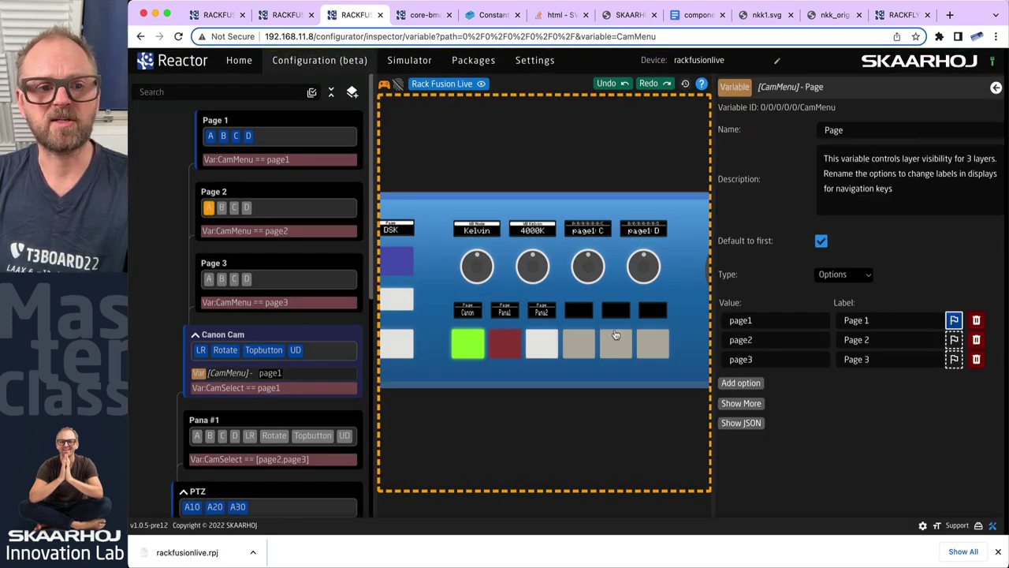
left_click(953, 339)
scroll(476, 228, "up", 3)
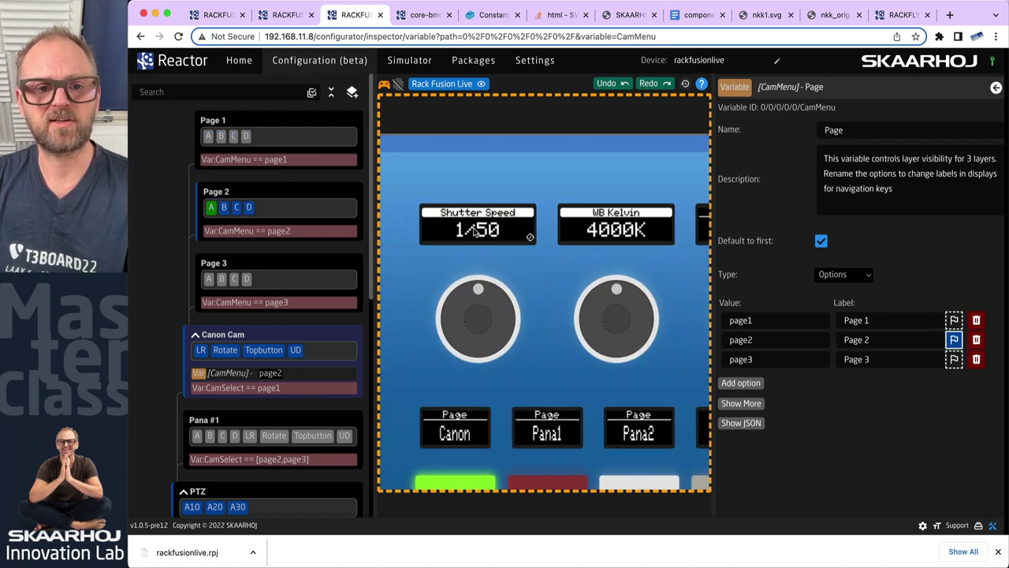
left_click(954, 320)
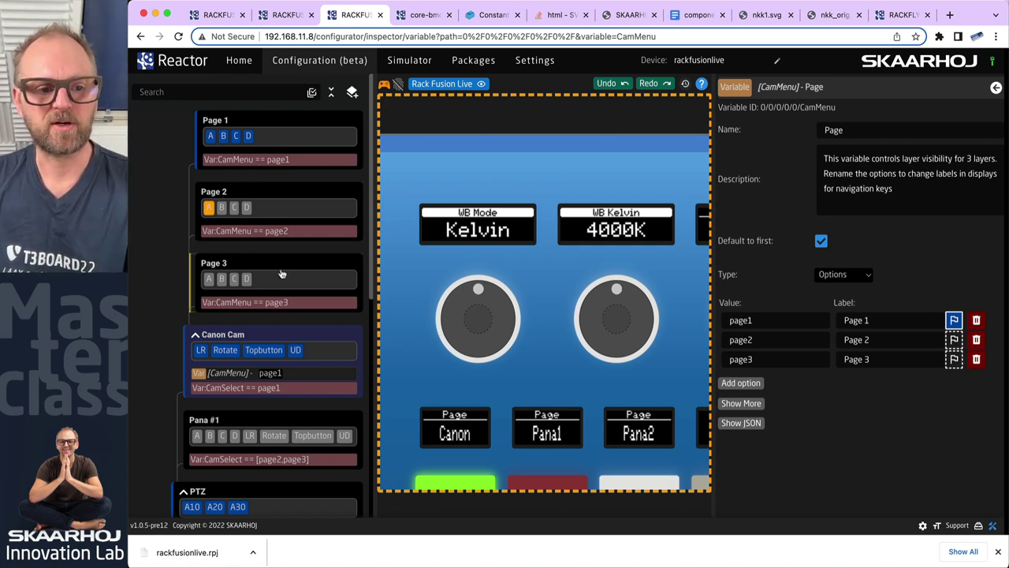
- Inspect the Pana #1 layer and its behavior A
scroll(281, 273, "down", 1)
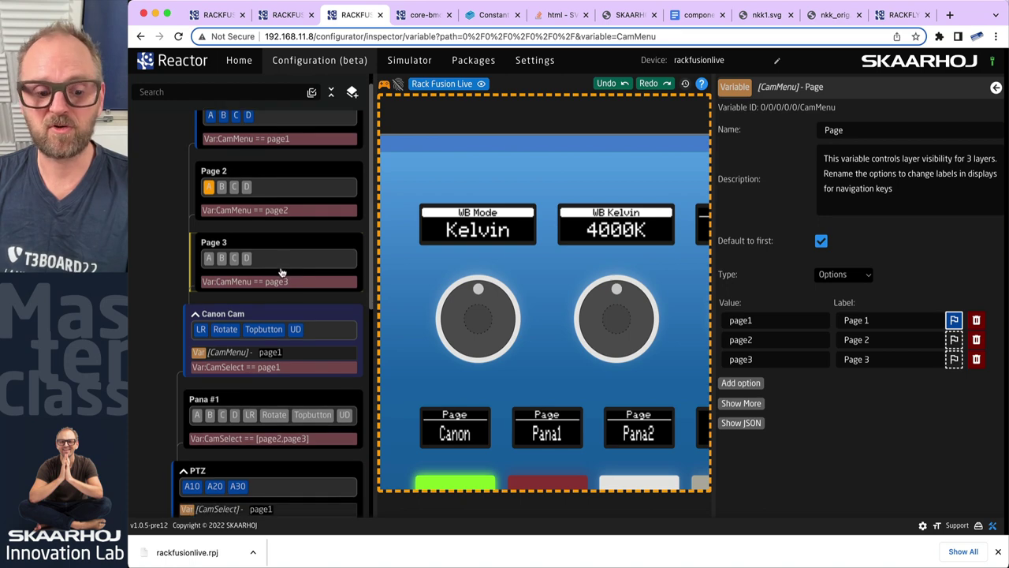
scroll(281, 273, "down", 1)
scroll(282, 270, "down", 1)
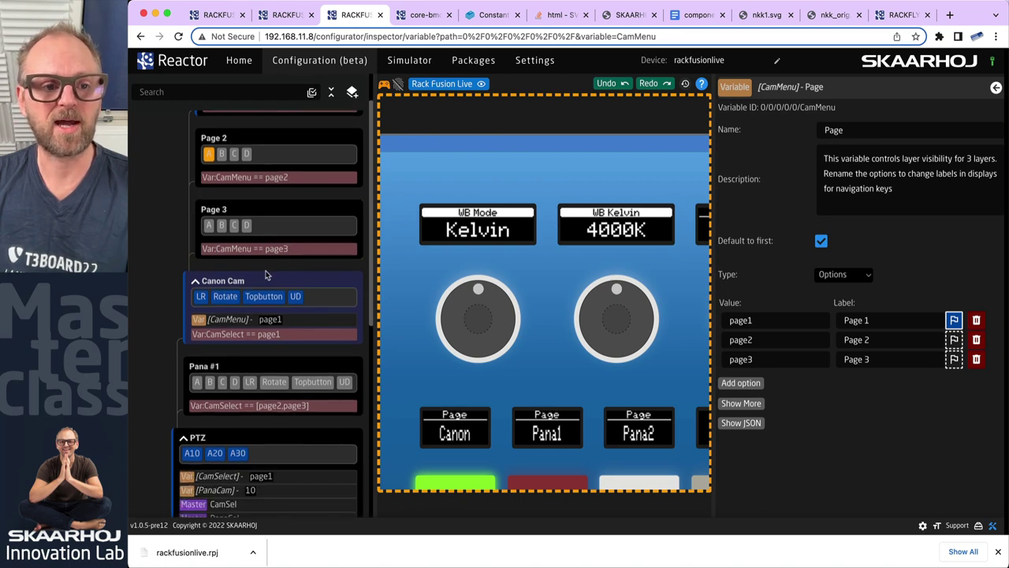
left_click(253, 370)
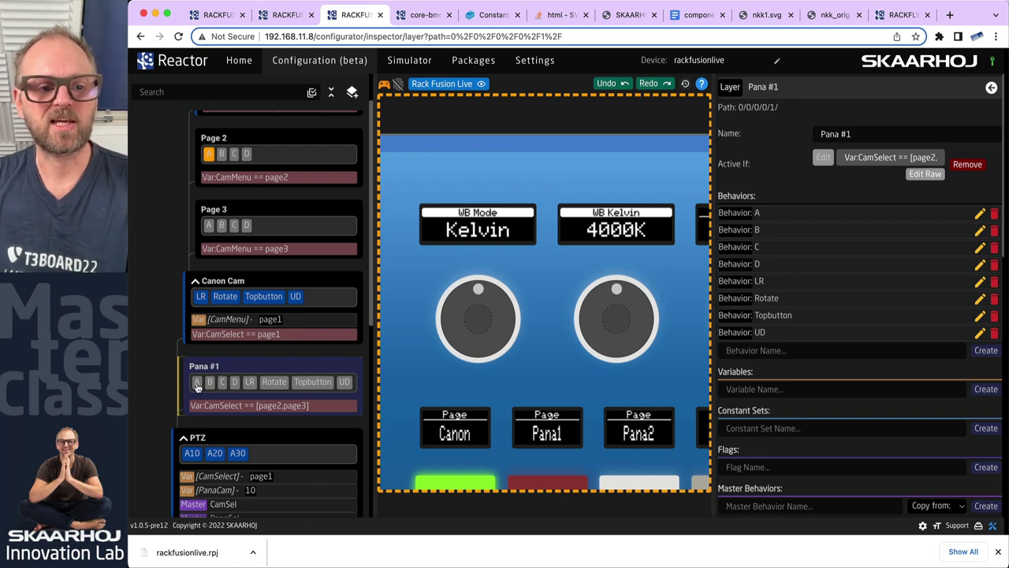
left_click(197, 383)
scroll(200, 387, "down", 5)
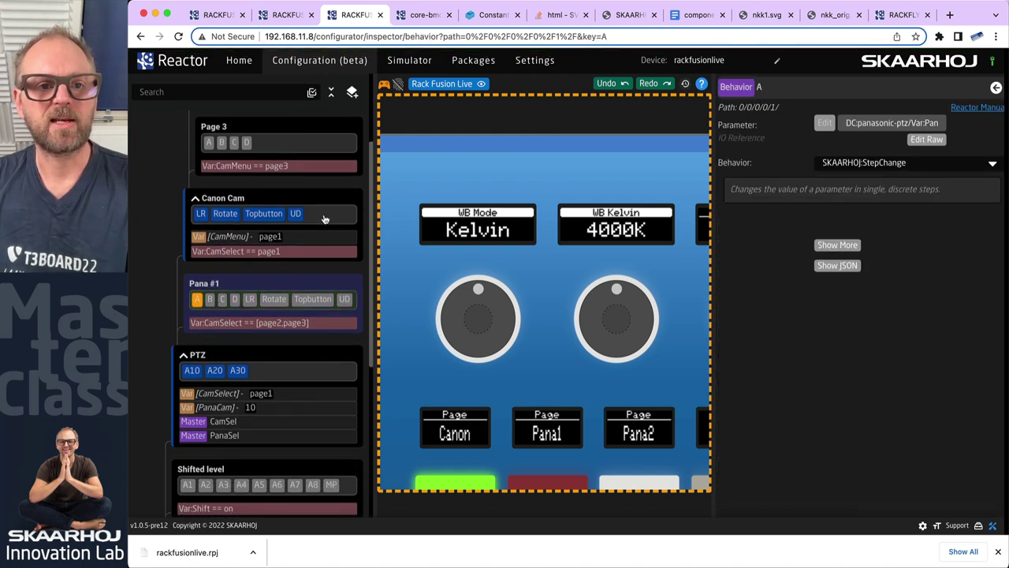
- Create 2 pages from encoders A to D on the Pana #1 layer, controlled by variable CamMenu, with the selected behaviors set to Copy
scroll(425, 256, "down", 3)
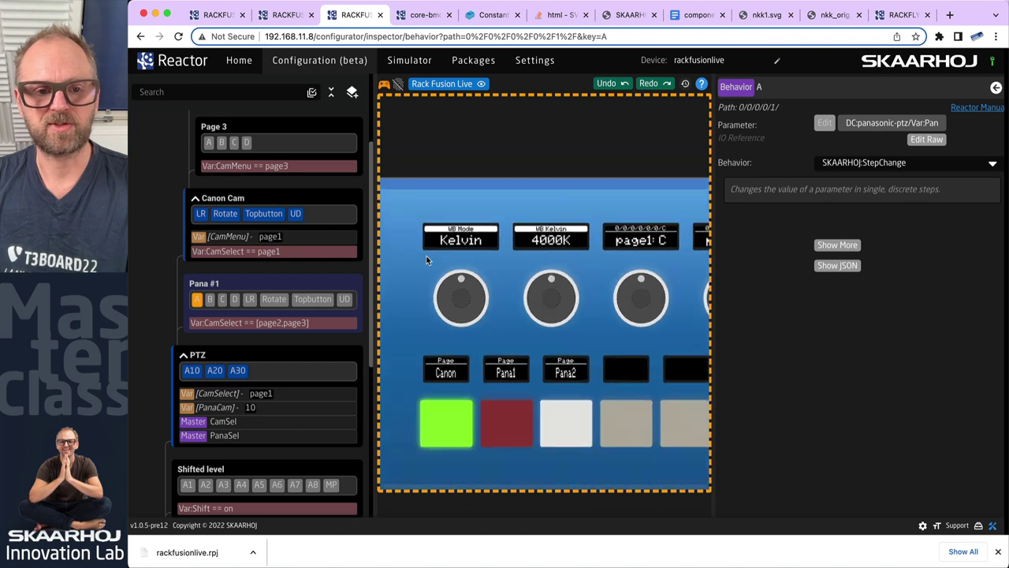
left_click(384, 87)
left_click_drag(418, 271, 590, 287)
right_click(584, 279)
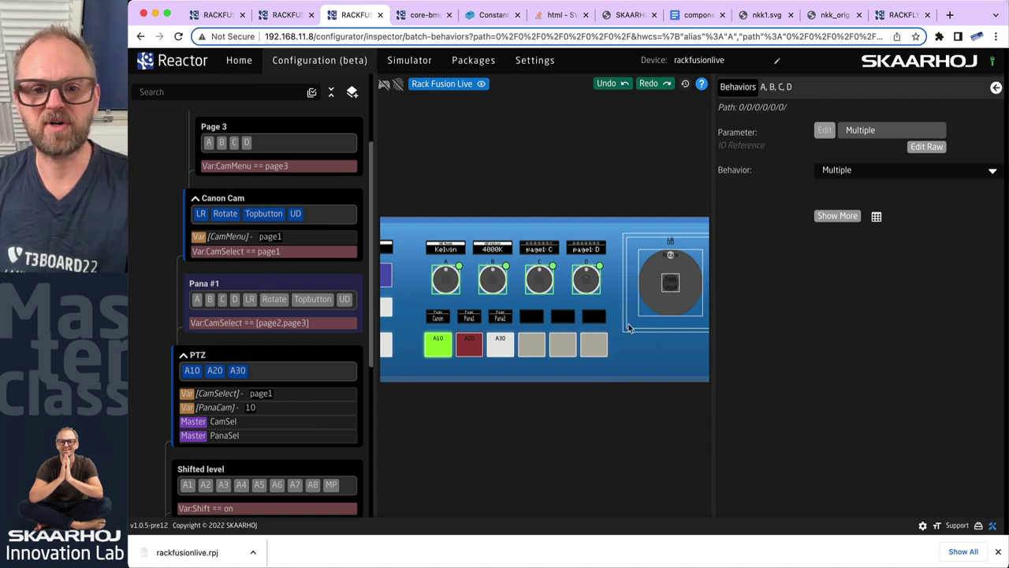
left_click(627, 321)
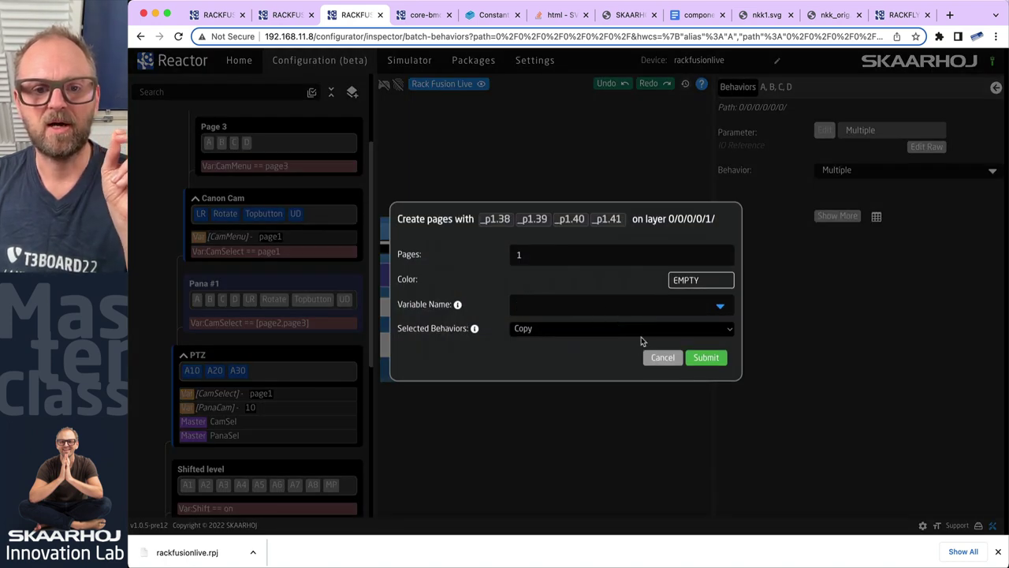
left_click(562, 253)
key("BackSpace")
type("2")
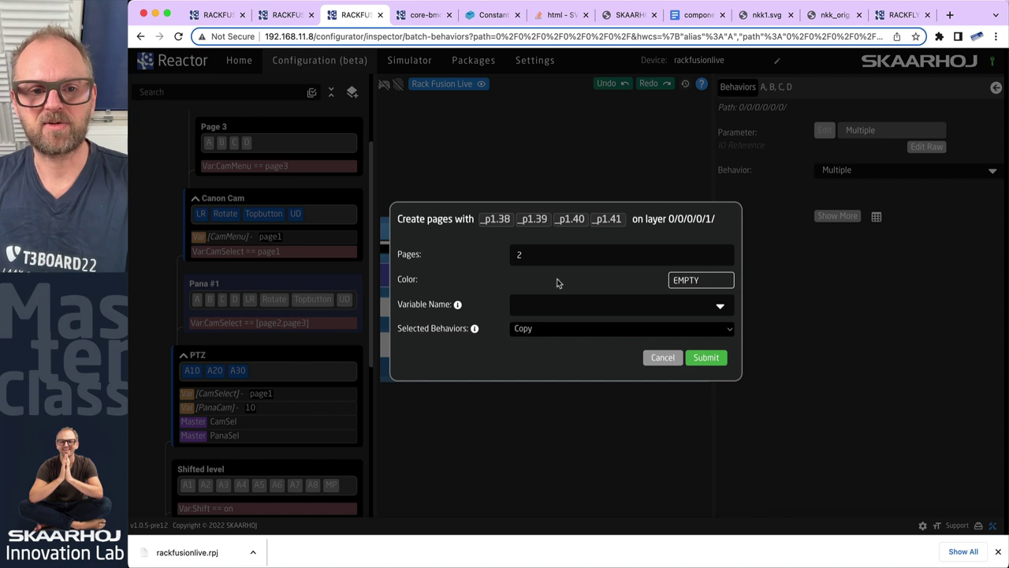
left_click(546, 305)
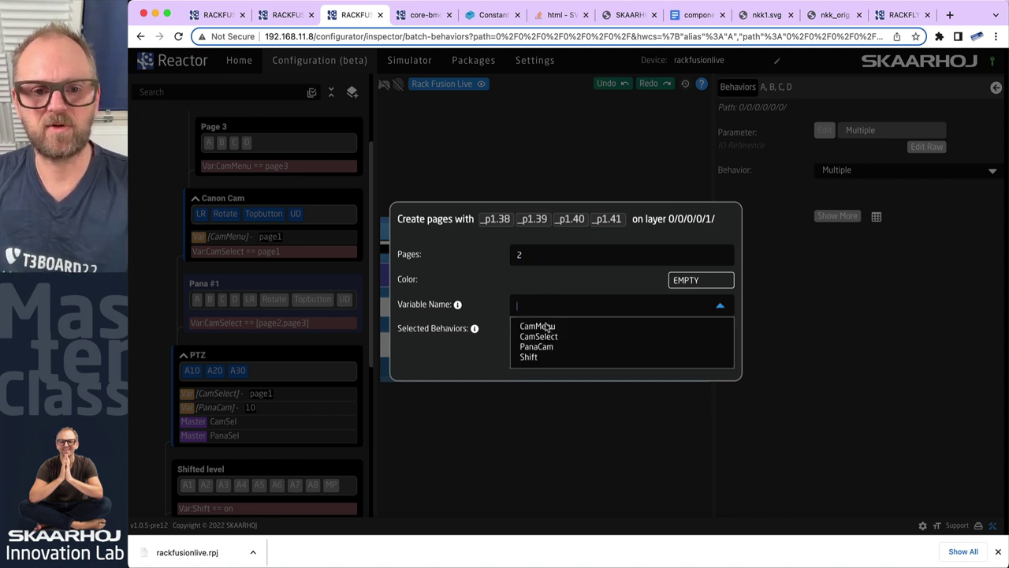
left_click(540, 327)
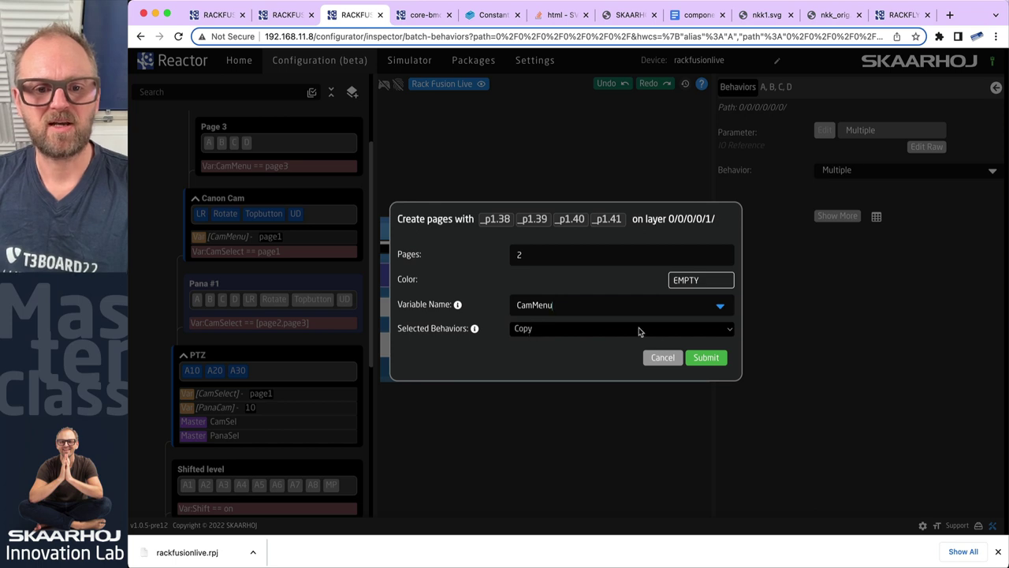
left_click(707, 358)
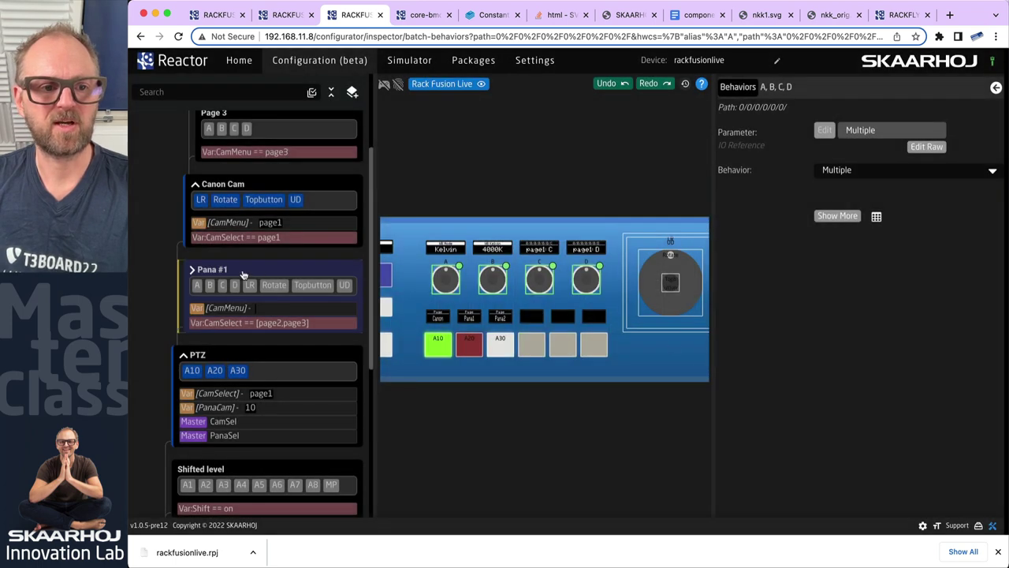
- Expand the Pana #1 layer and compare behavior A on Page 2, on Page 1 and on the layer itself
left_click(194, 271)
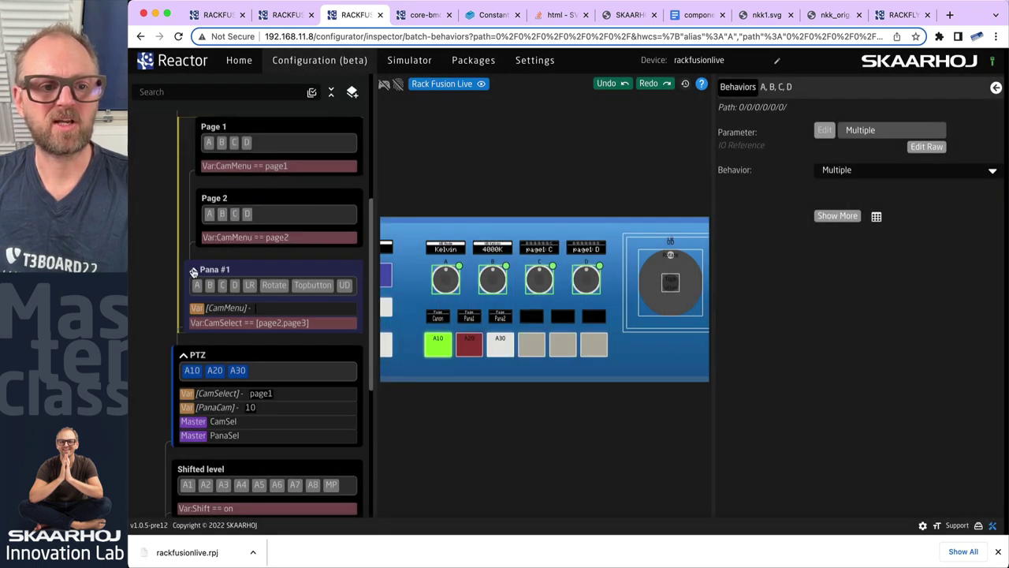
left_click(211, 214)
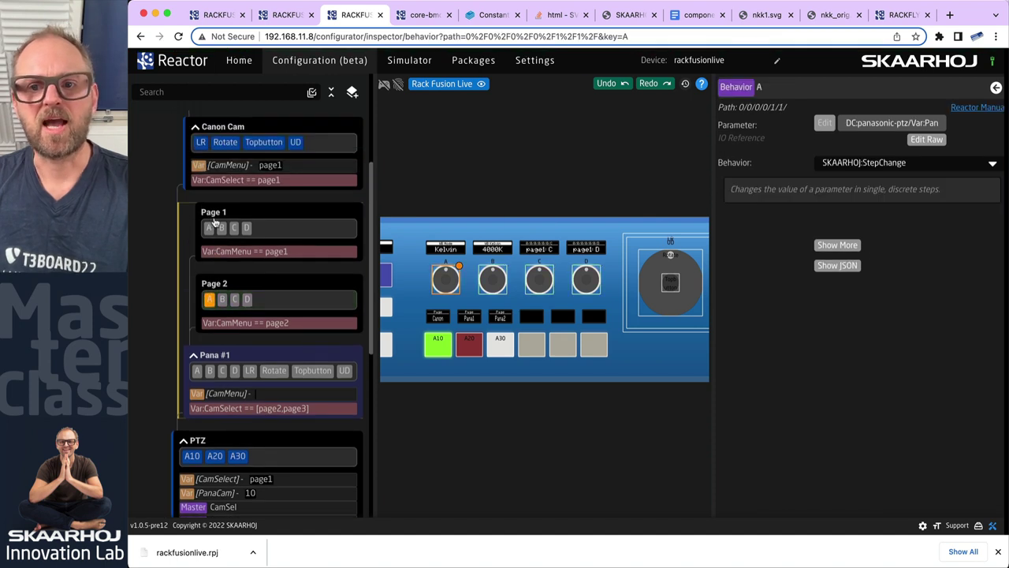
left_click(209, 229)
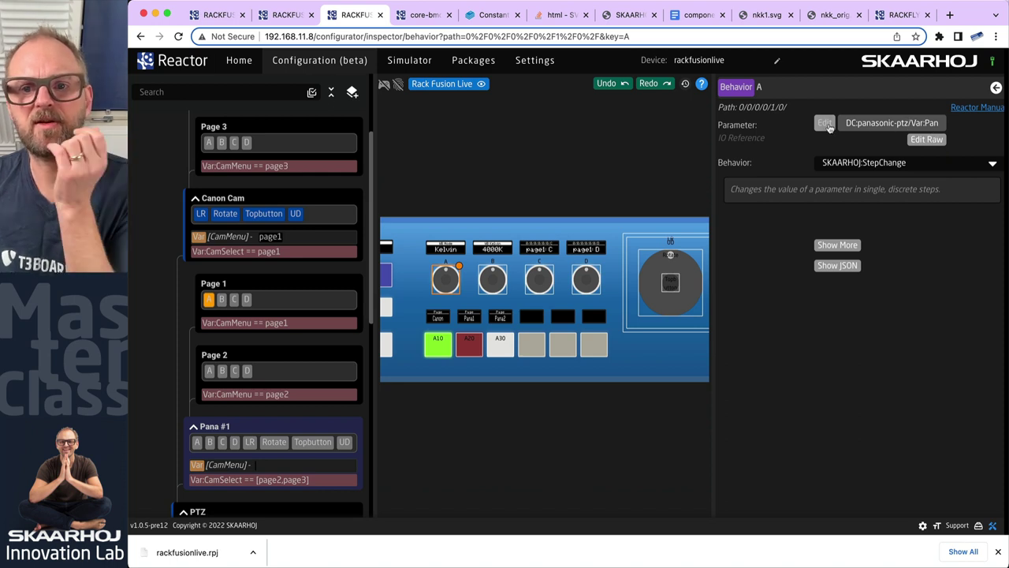
left_click(915, 139)
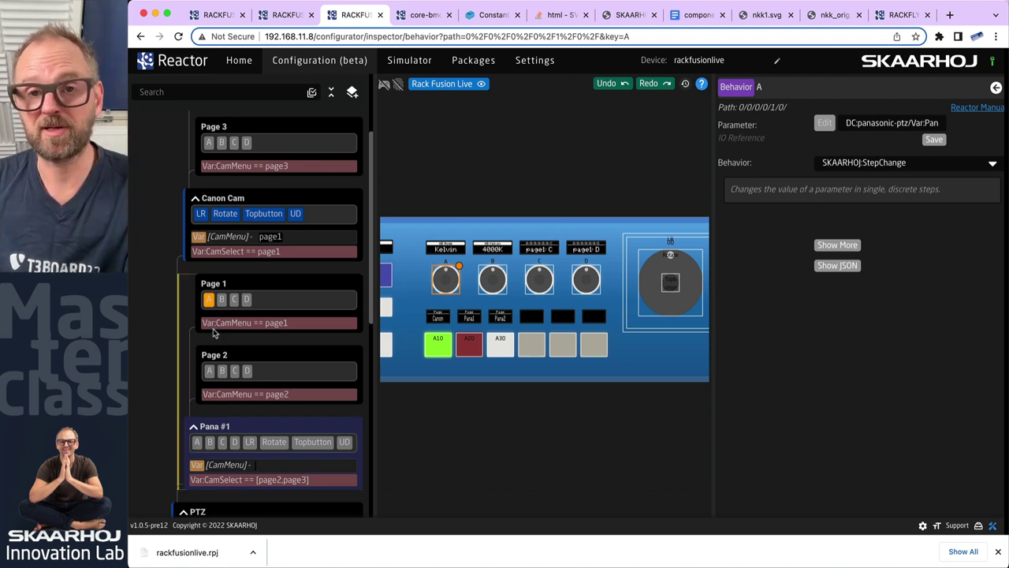
left_click(198, 442)
scroll(205, 378, "down", 3)
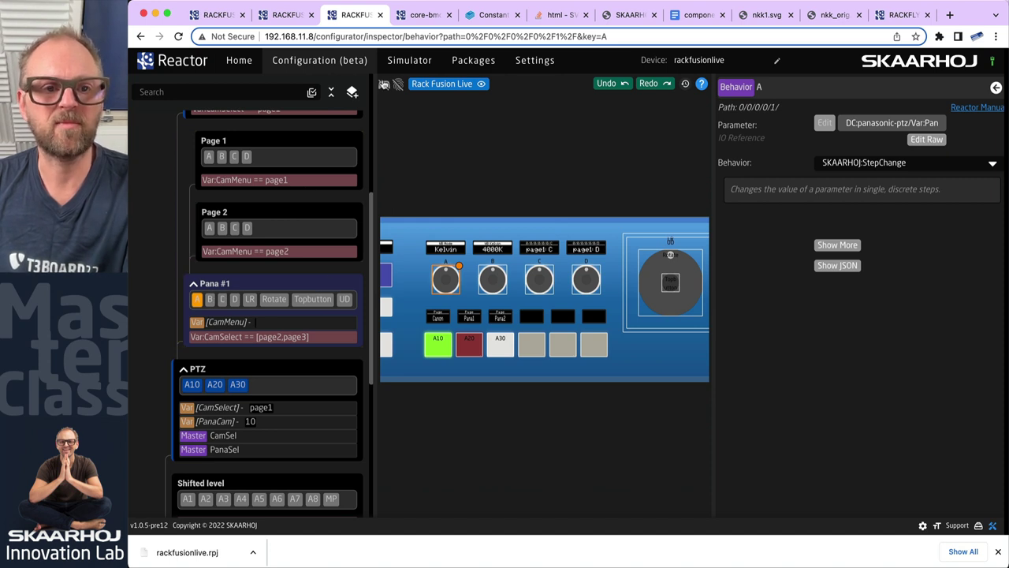
- Select Pana1 on the simulated panel and switch the Pana #1 layer's CamMenu variable to page2
left_click(384, 83)
left_click(474, 355)
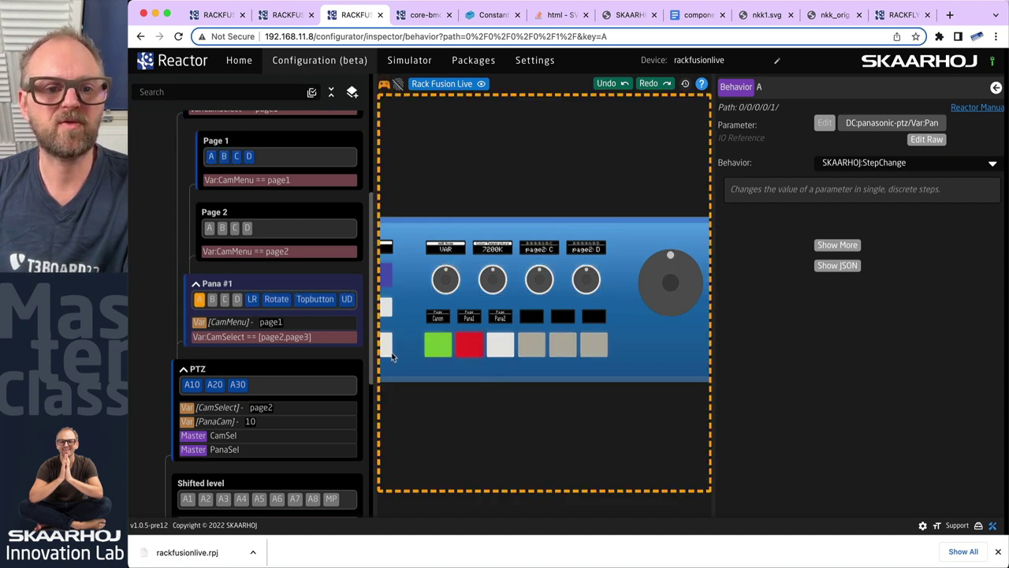
left_click(470, 346)
left_click(228, 322)
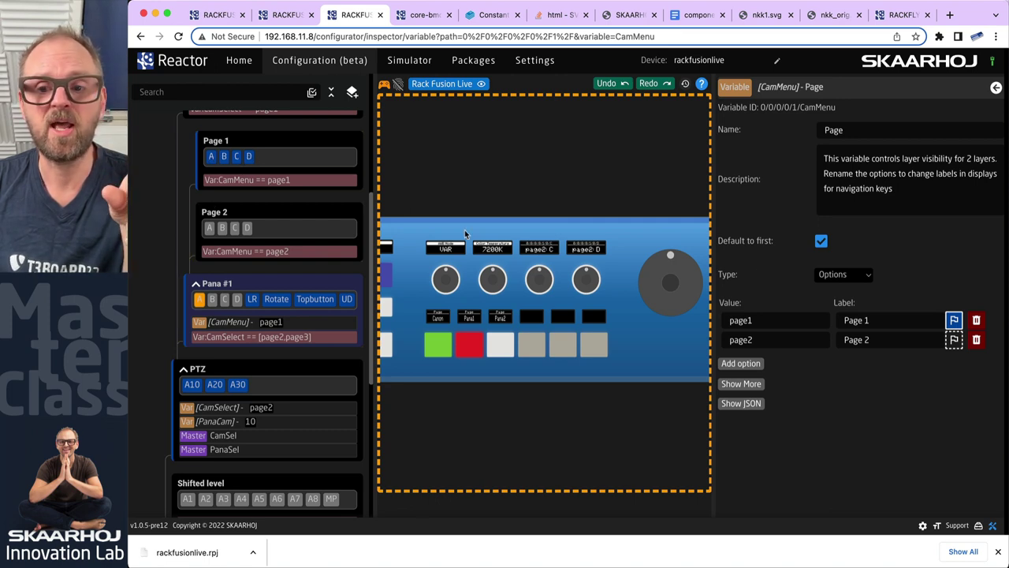
left_click(953, 339)
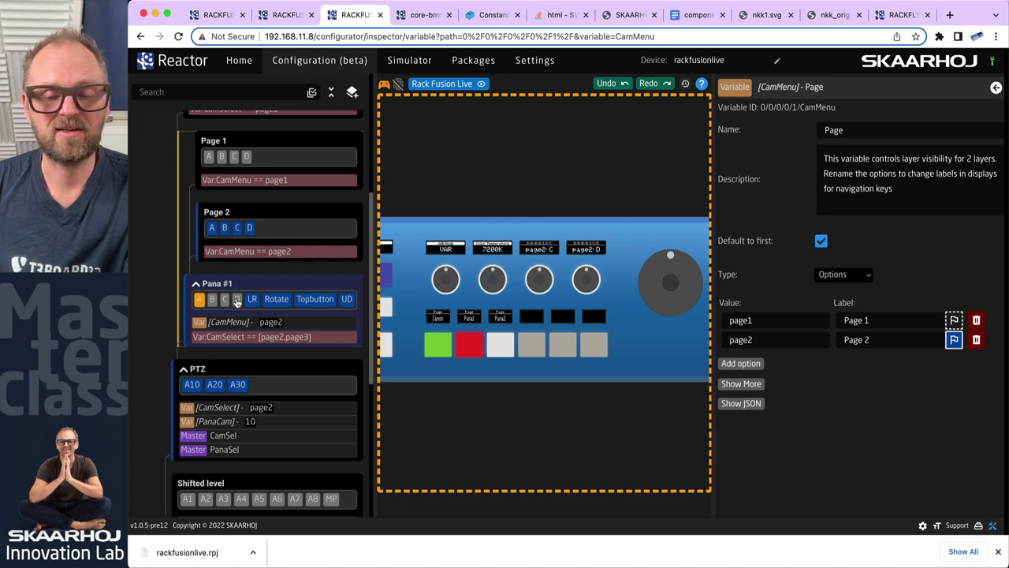
- Delete behavior A from Page 1 of the Pana #1 layer
scroll(244, 284, "up", 5)
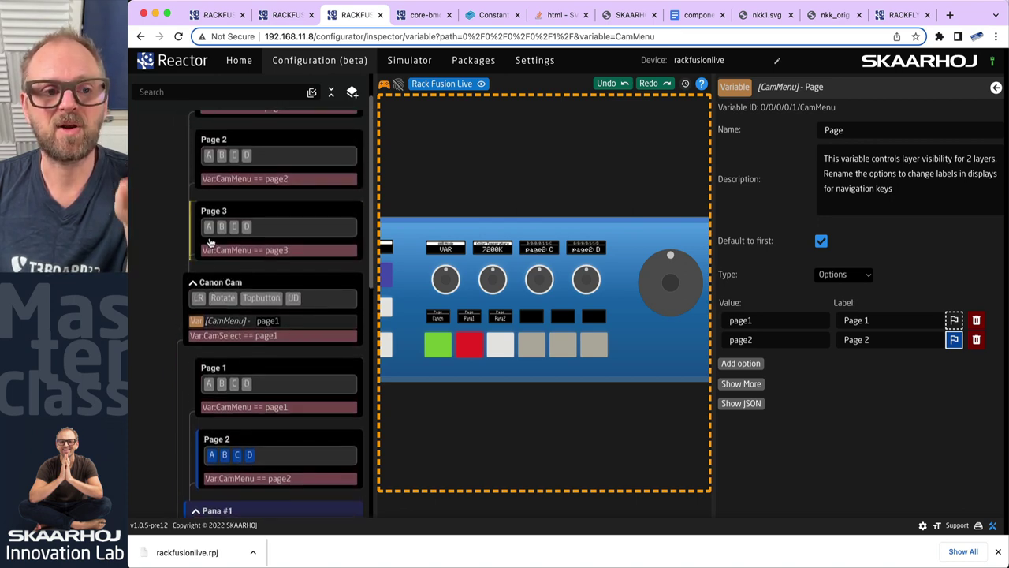
scroll(211, 182, "down", 5)
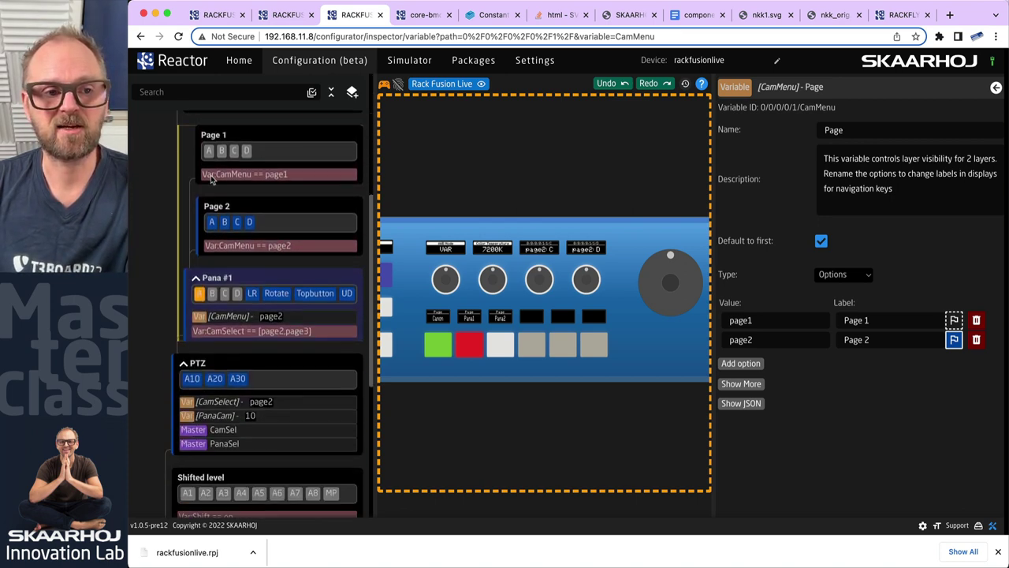
left_click(211, 165)
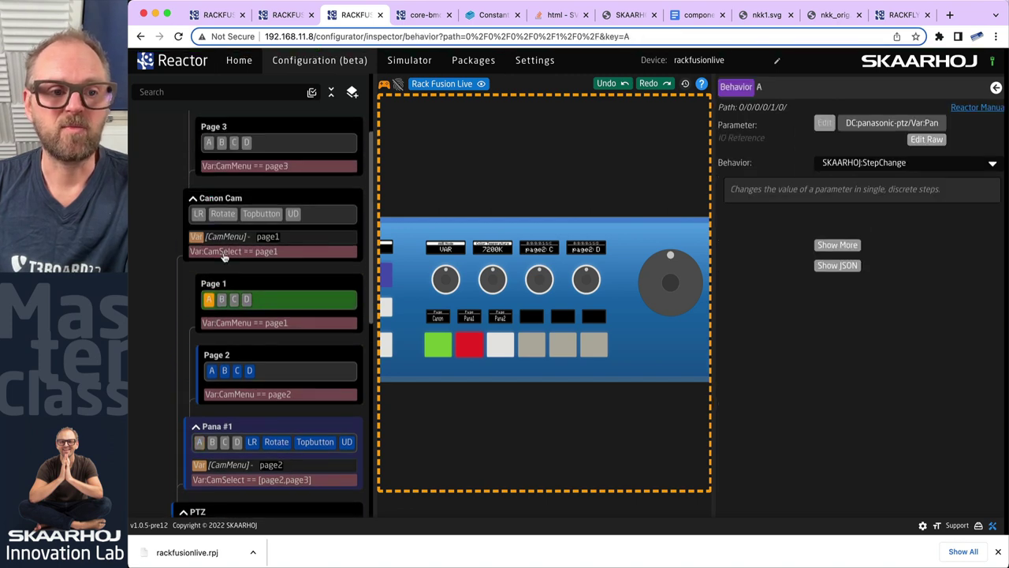
right_click(211, 299)
left_click(230, 380)
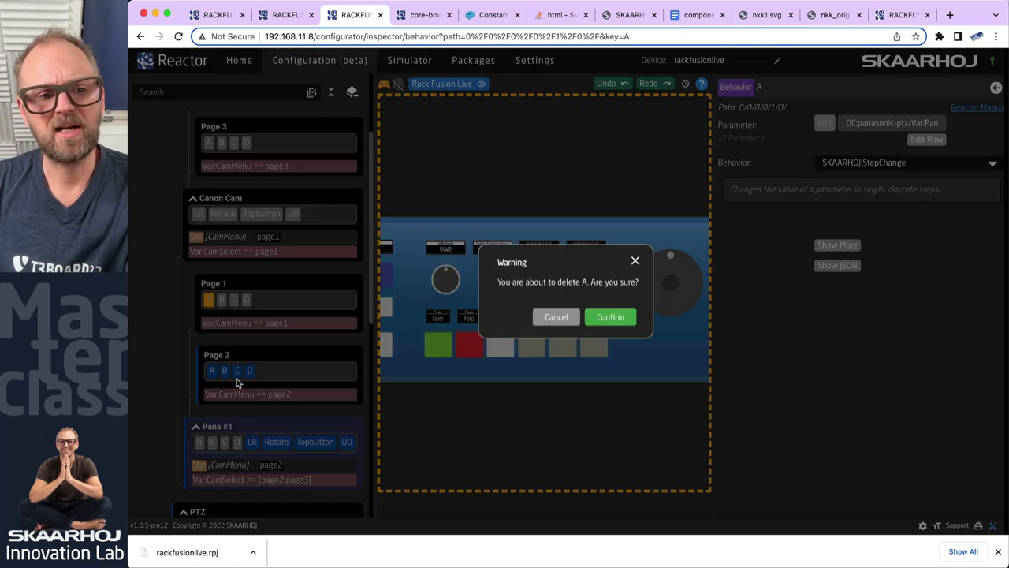
left_click(611, 316)
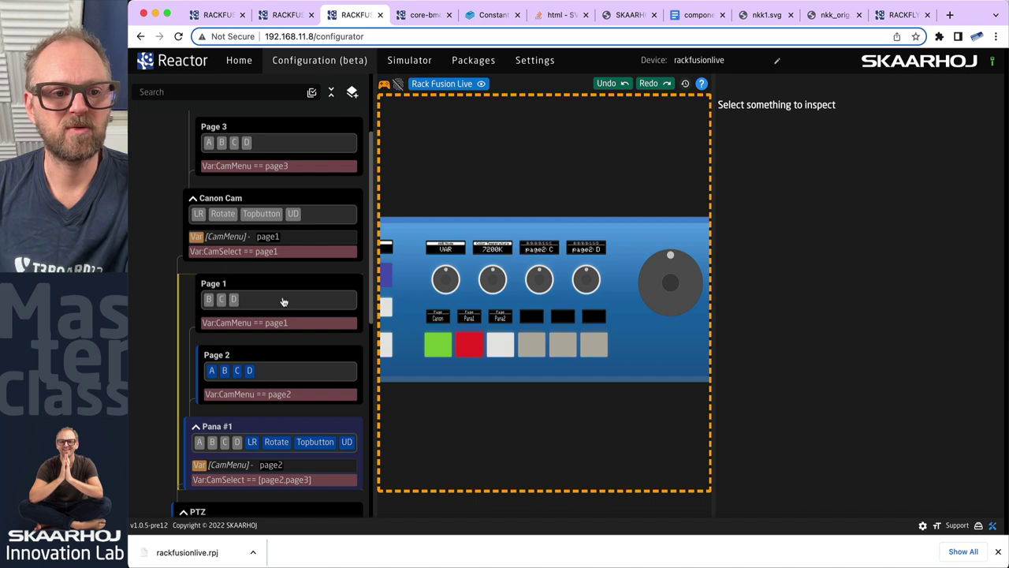
- Switch the Pana #1 layer's CamMenu variable to page1
scroll(284, 303, "down", 3)
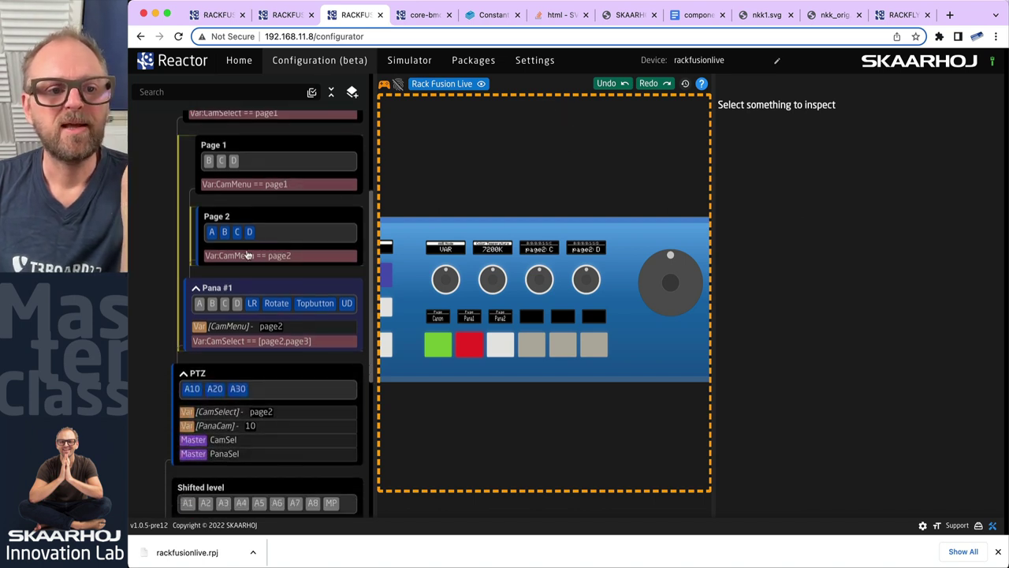
left_click(236, 326)
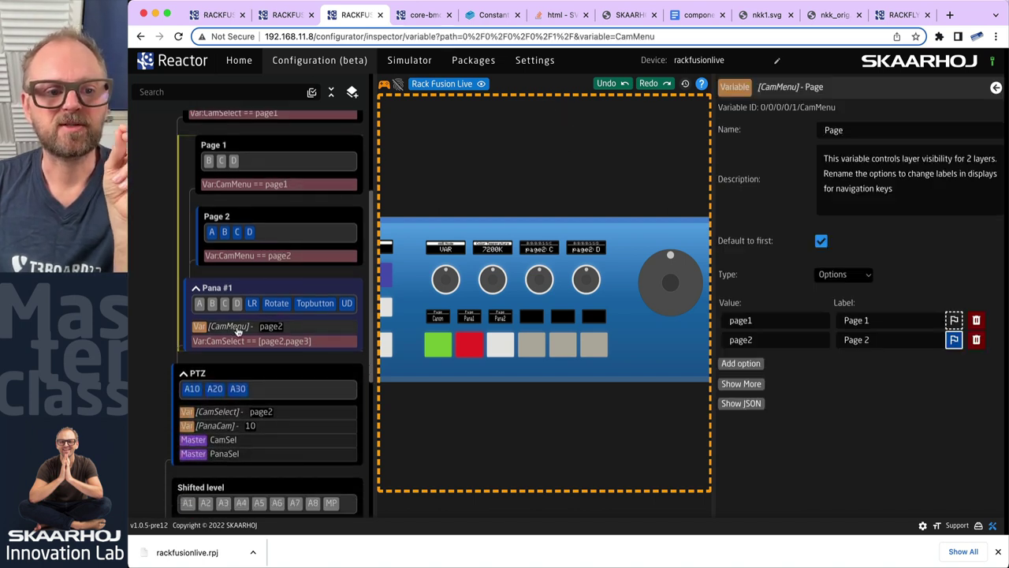
left_click(954, 322)
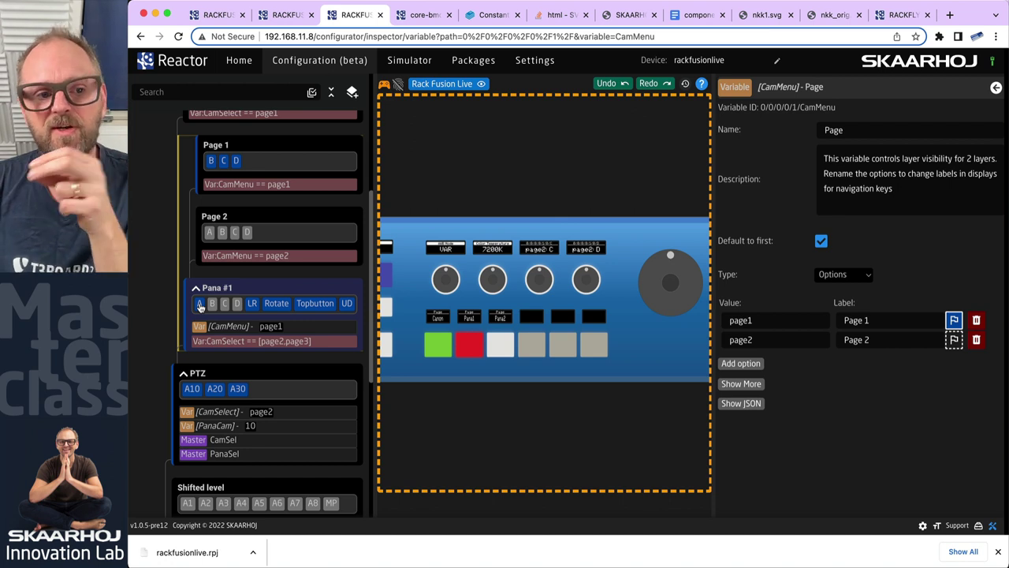
- Undo the recent page changes on the Pana #1 layer, and redo them to restore the pages
key("super+z")
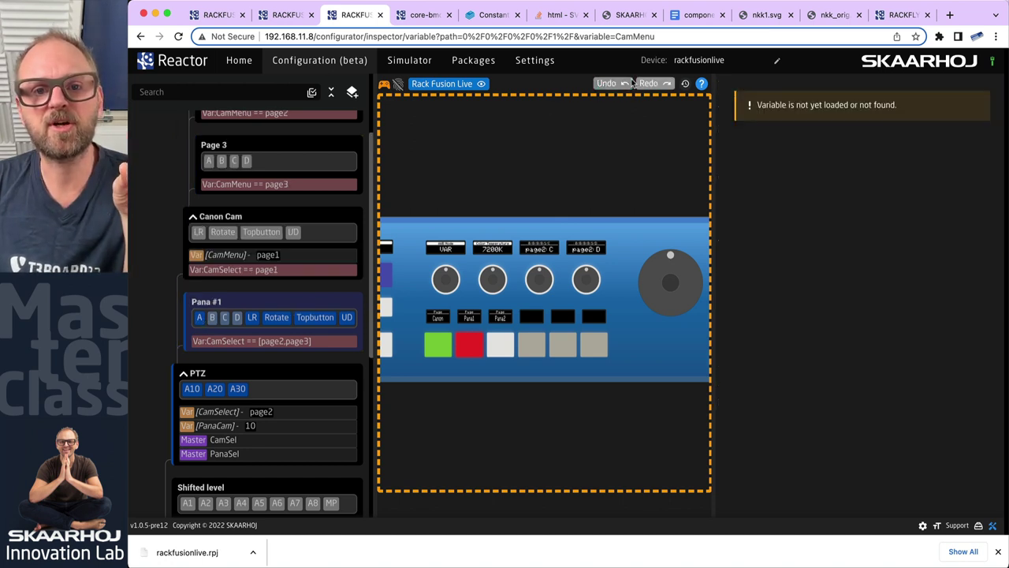
scroll(249, 225, "up", 3)
scroll(253, 228, "down", 2)
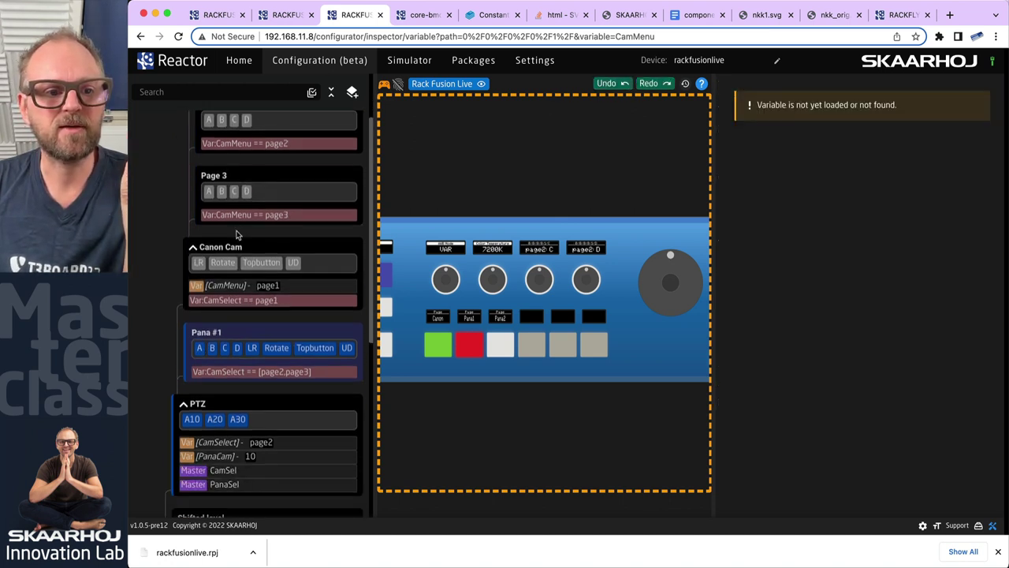
left_click(654, 84)
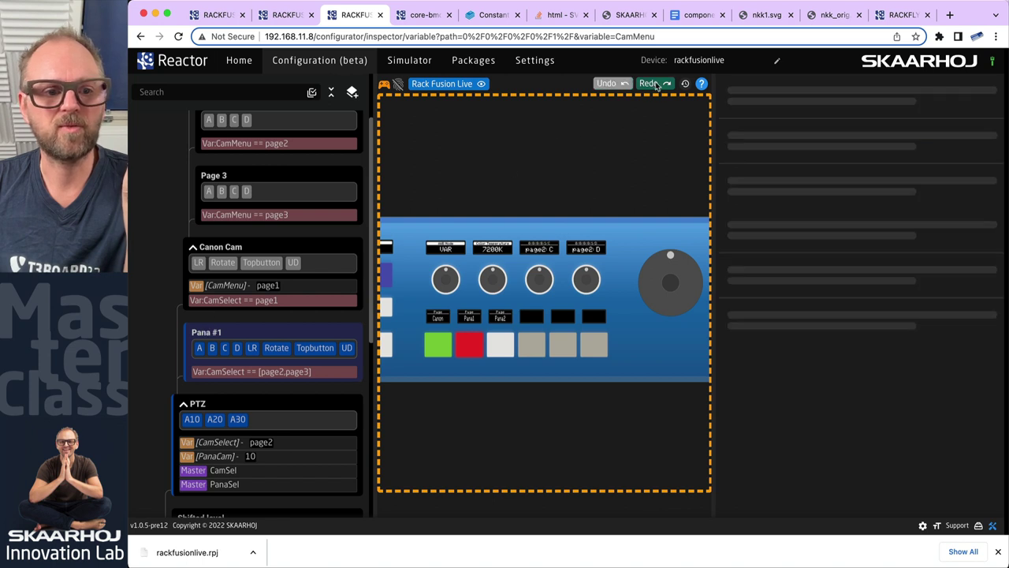
- Move behavior A from the Pana #1 layer into its Page 1 layer by cutting and pasting it
left_click(200, 333)
right_click(200, 301)
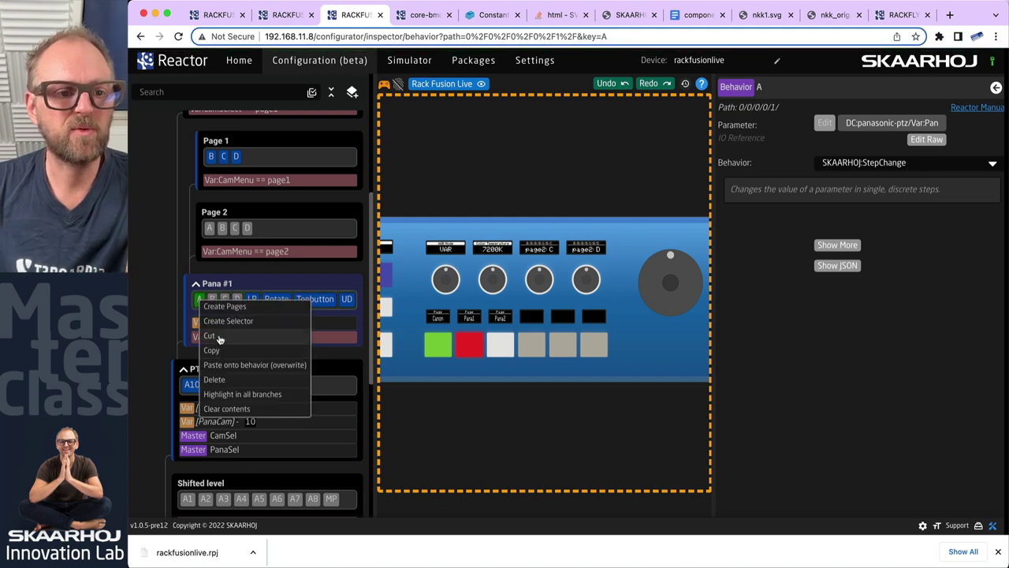
left_click(219, 339)
right_click(253, 158)
left_click(290, 237)
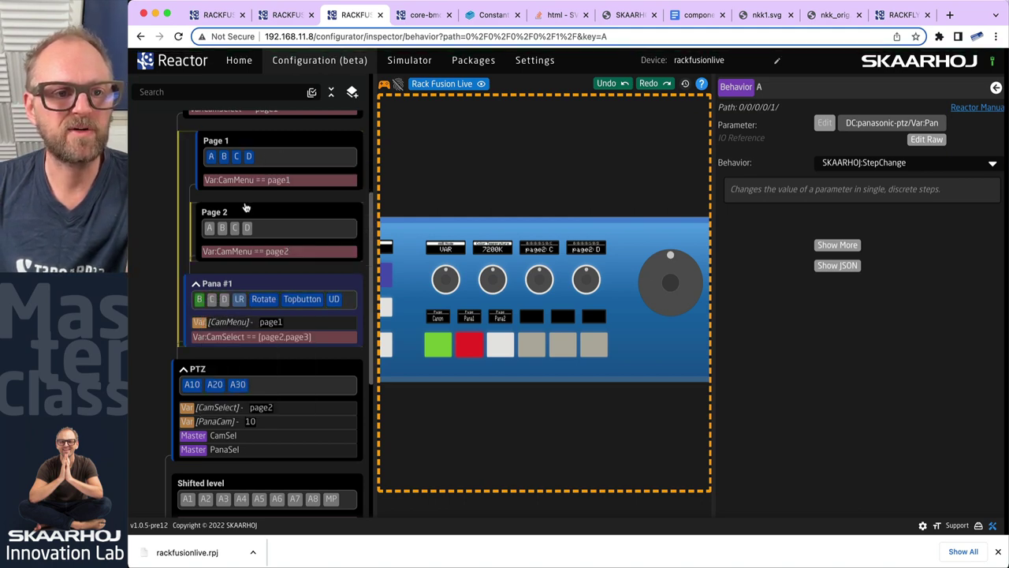
- Delete behaviors B, C and D from the Pana #1 layer itself, keeping those on its pages
right_click(202, 302)
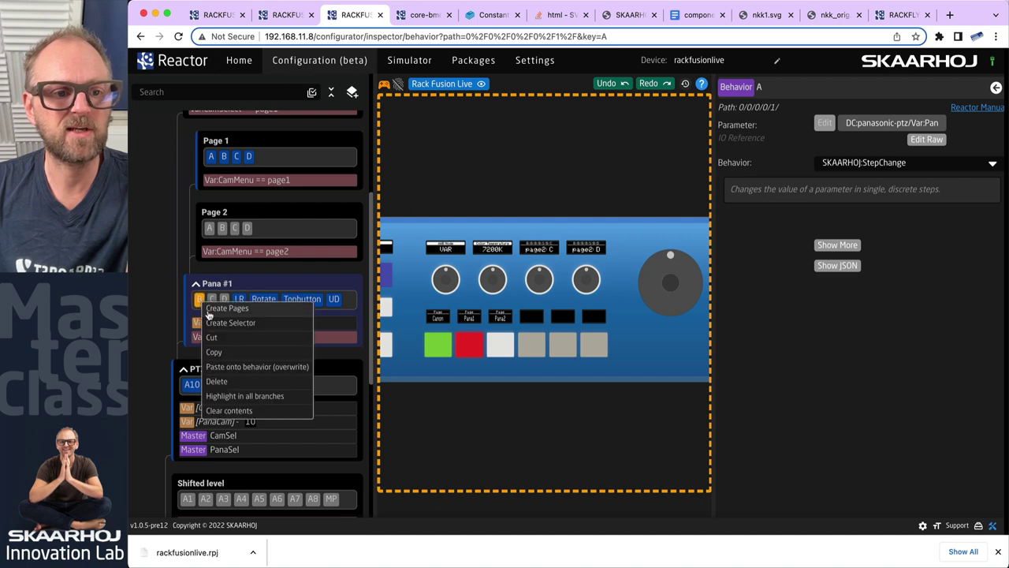
left_click(227, 385)
left_click(611, 318)
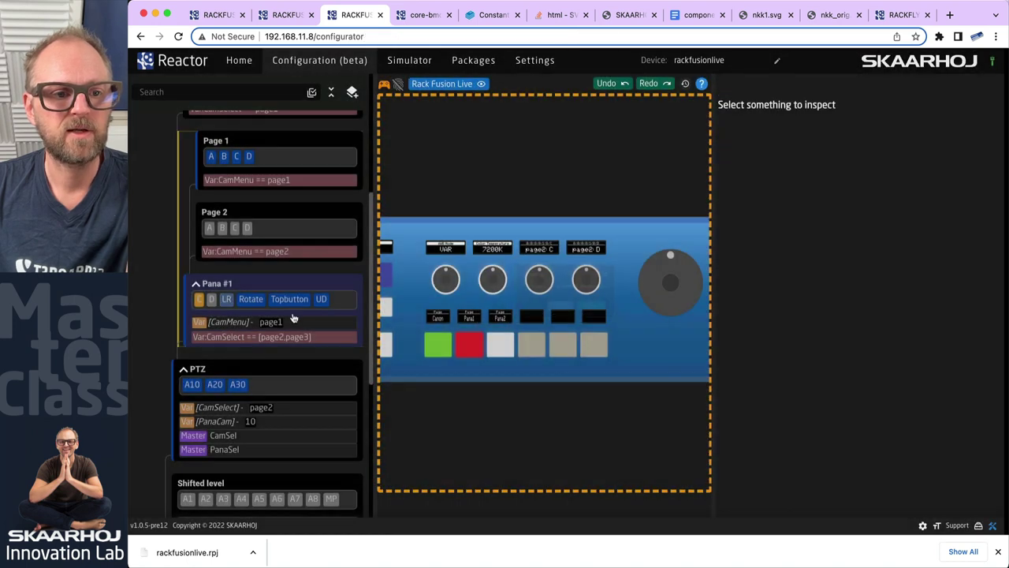
left_click(199, 303)
right_click(200, 302)
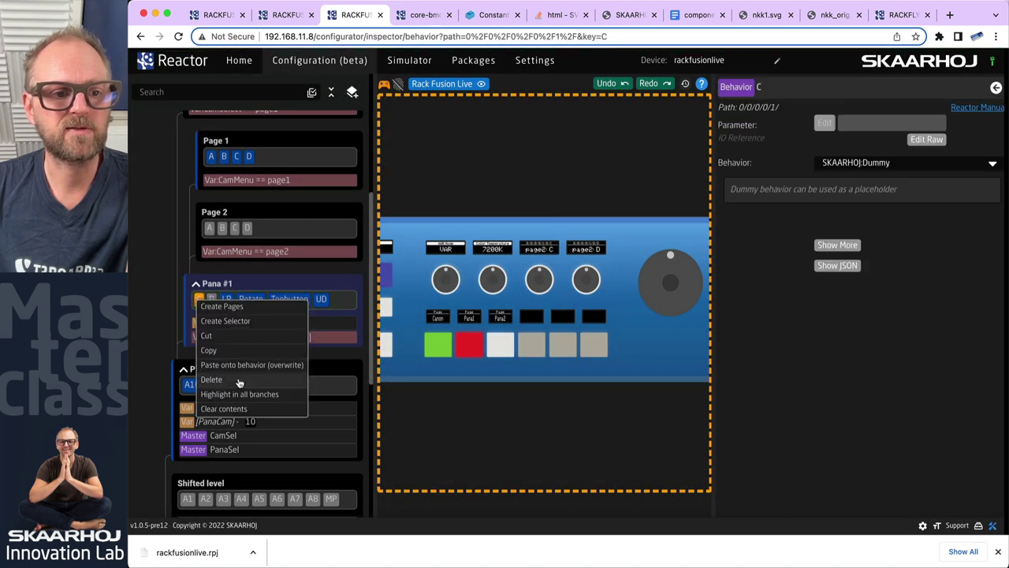
left_click(211, 379)
left_click(611, 318)
left_click(198, 303)
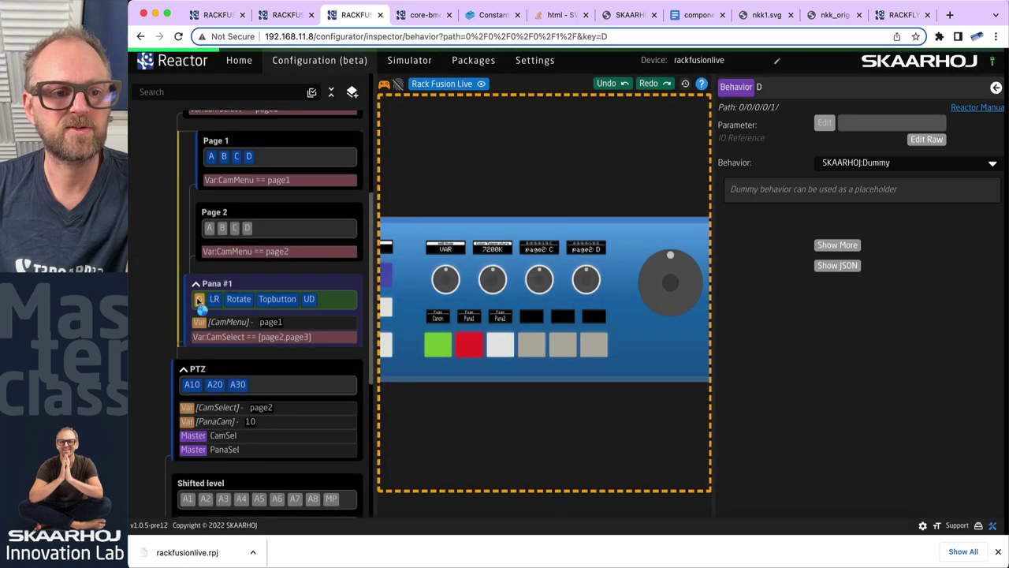
right_click(200, 303)
left_click(224, 381)
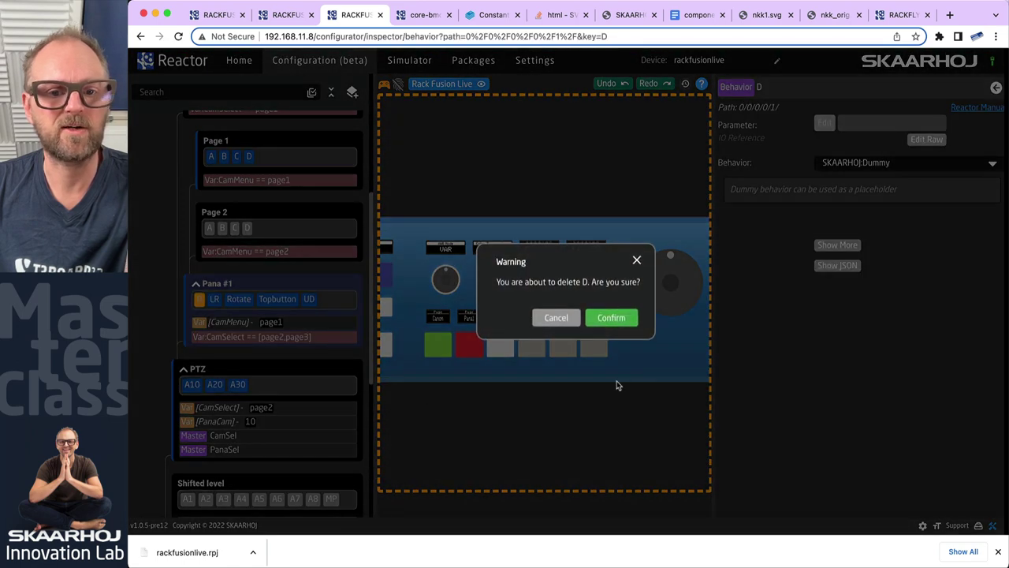
left_click(610, 317)
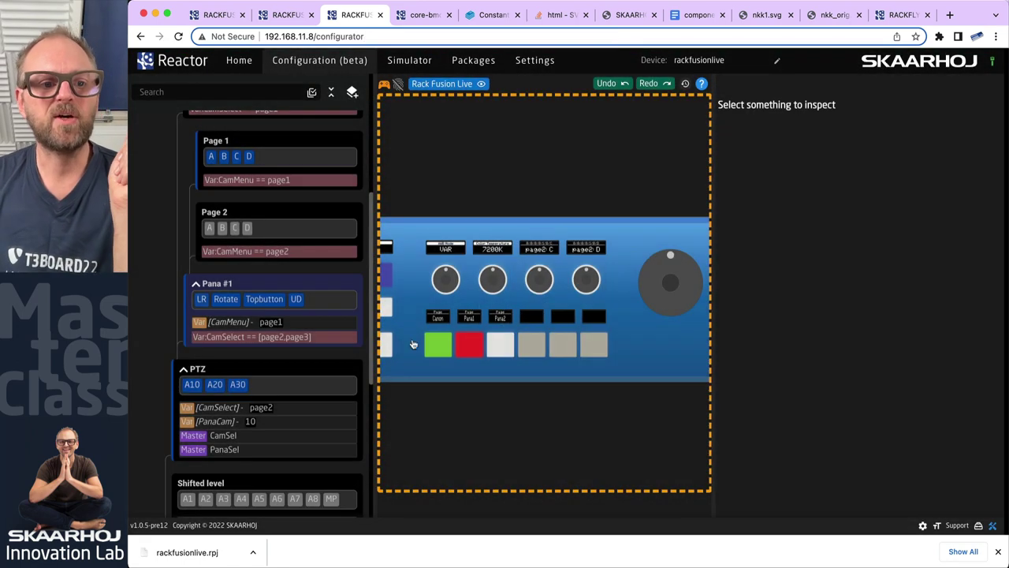
- Create a variable named CamMenu on the PTZ layer and open its settings
left_click(232, 322)
scroll(239, 330, "up", 2)
scroll(239, 330, "up", 5)
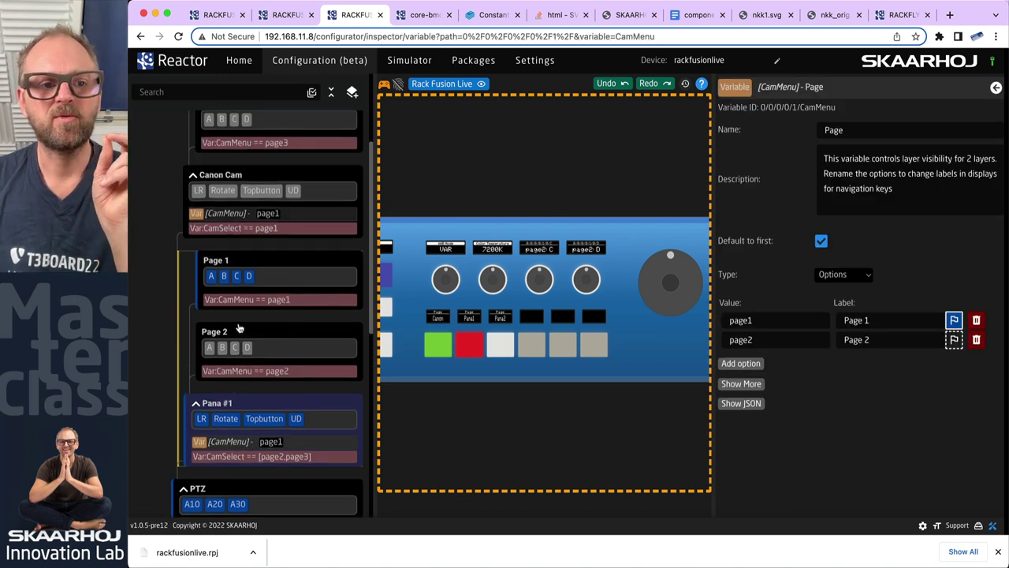
scroll(365, 416, "down", 10)
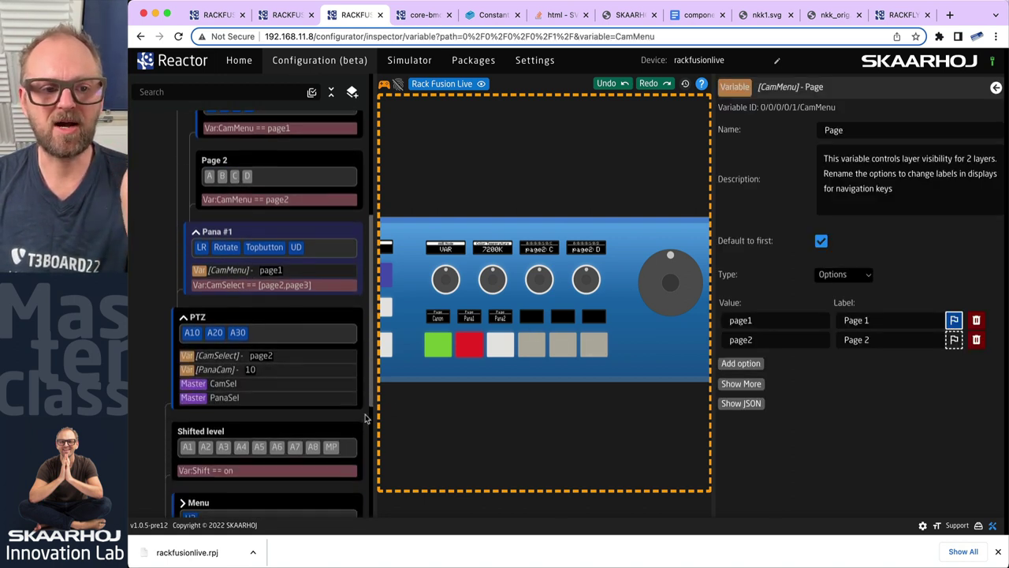
left_click(227, 319)
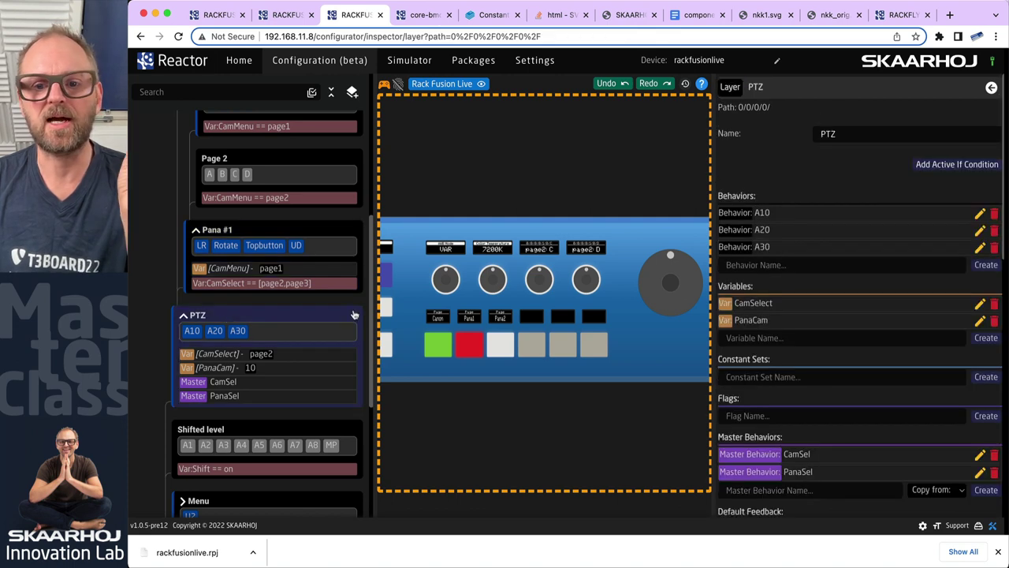
left_click(757, 336)
type("CamMenu")
left_click(985, 337)
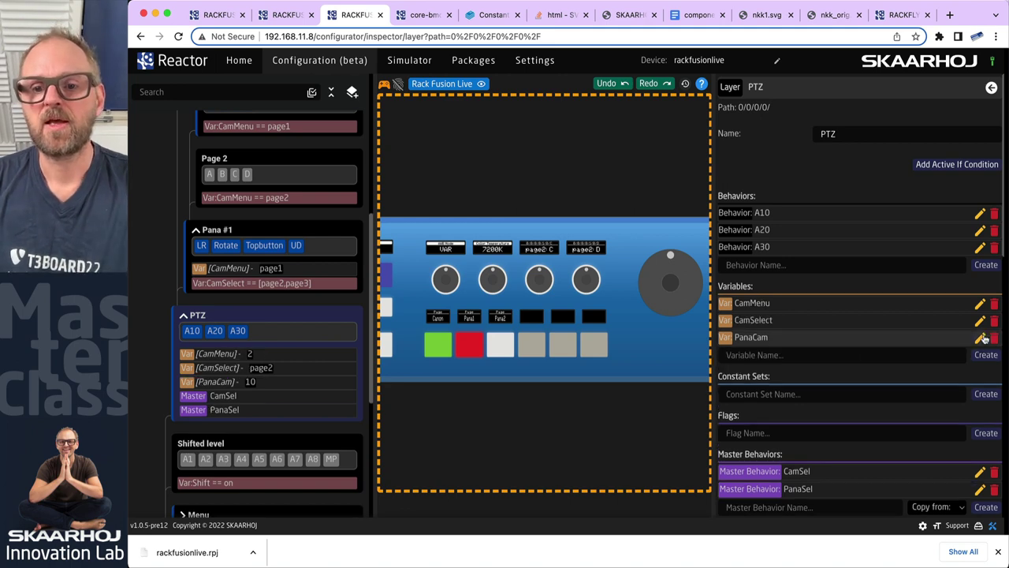
left_click(753, 306)
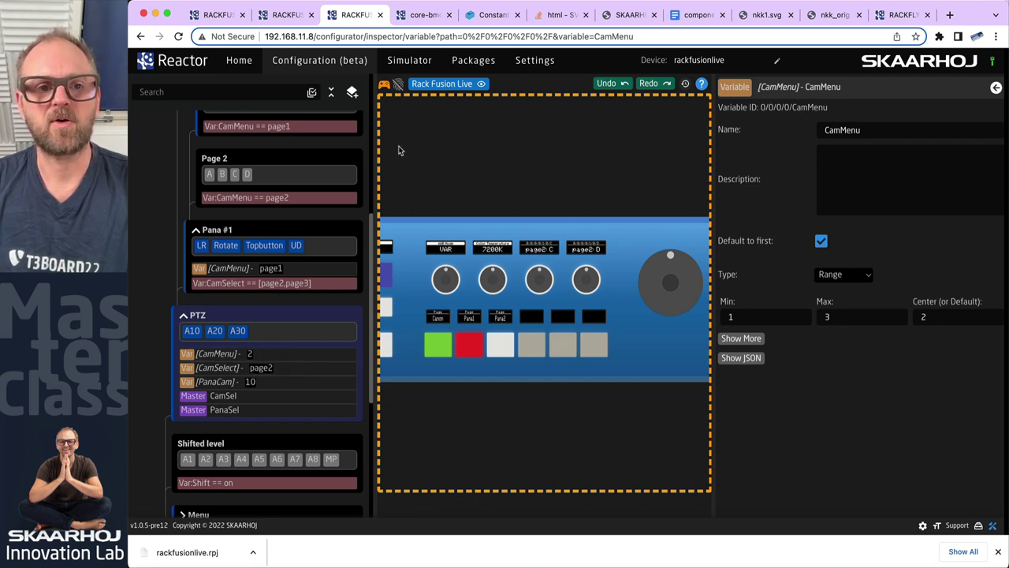
- Create a behavior on the PTZ layer for the last button in the camera selection row, with variable CamMenu as its parameter
left_click(595, 346)
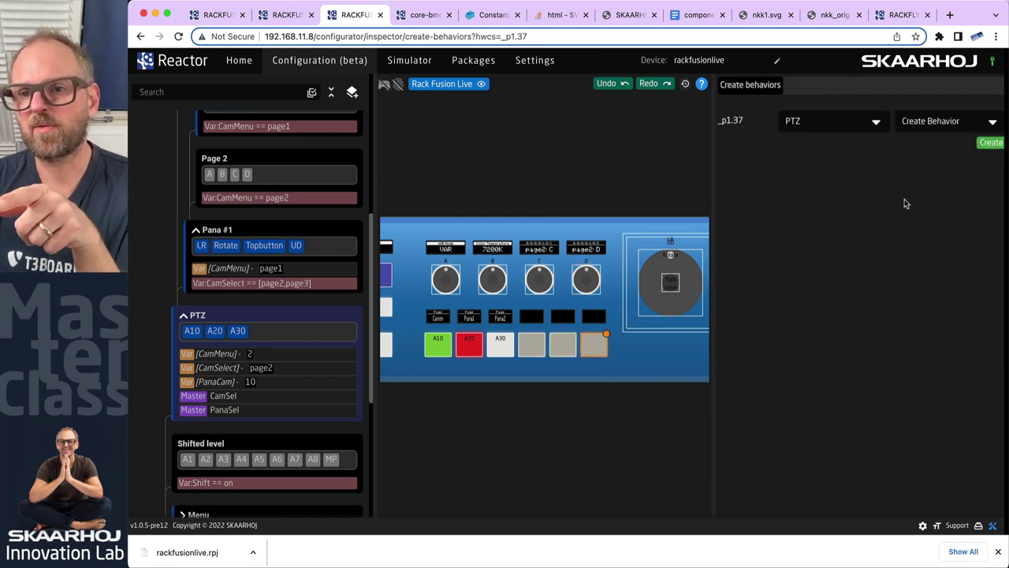
left_click(990, 142)
left_click(822, 124)
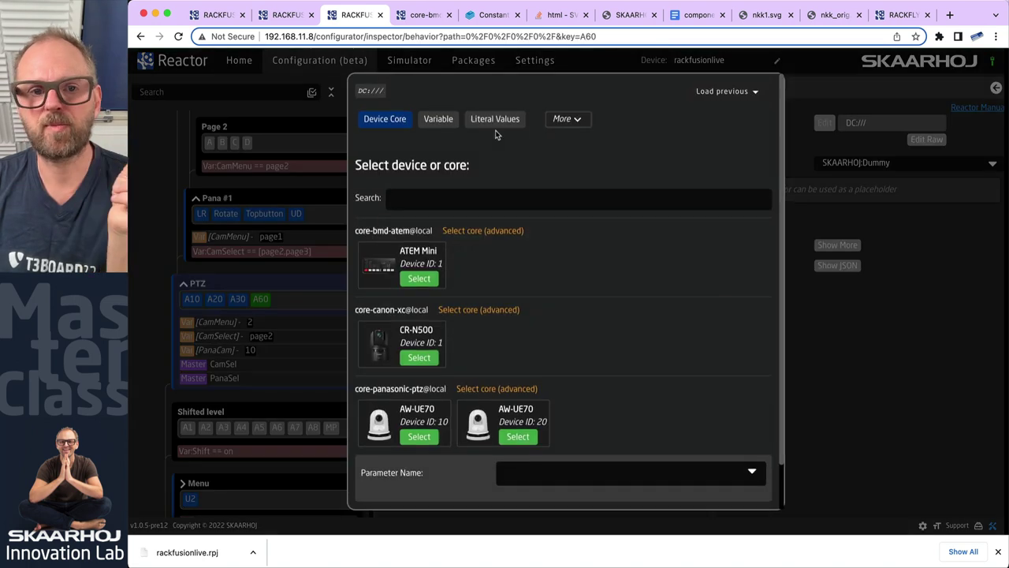
left_click(445, 122)
left_click(552, 296)
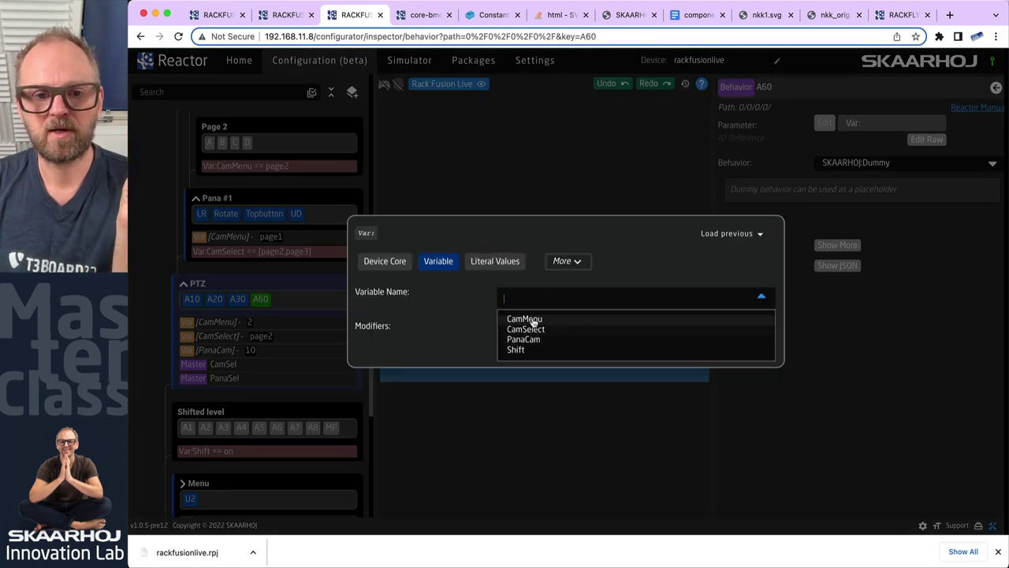
left_click(525, 318)
left_click(753, 350)
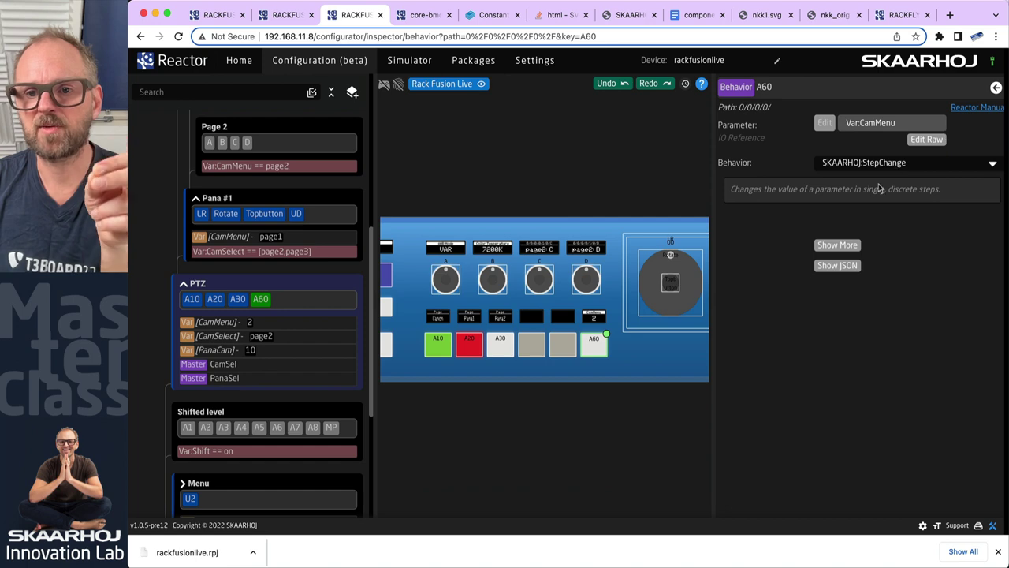
- Test the new CamMenu button on the simulated panel by stepping repeatedly through the variable's values
scroll(608, 320, "up", 5)
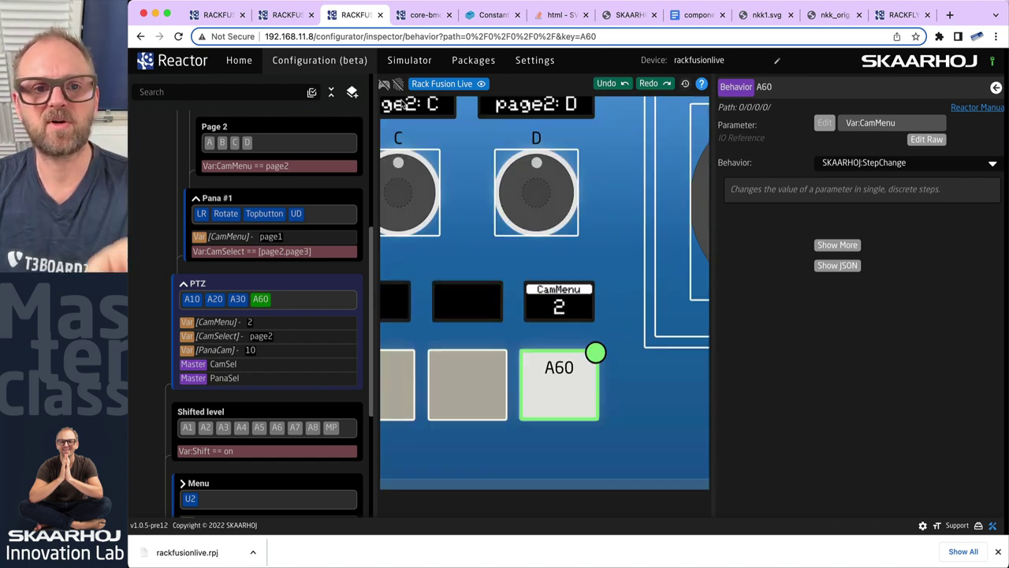
left_click(383, 84)
left_click(556, 398)
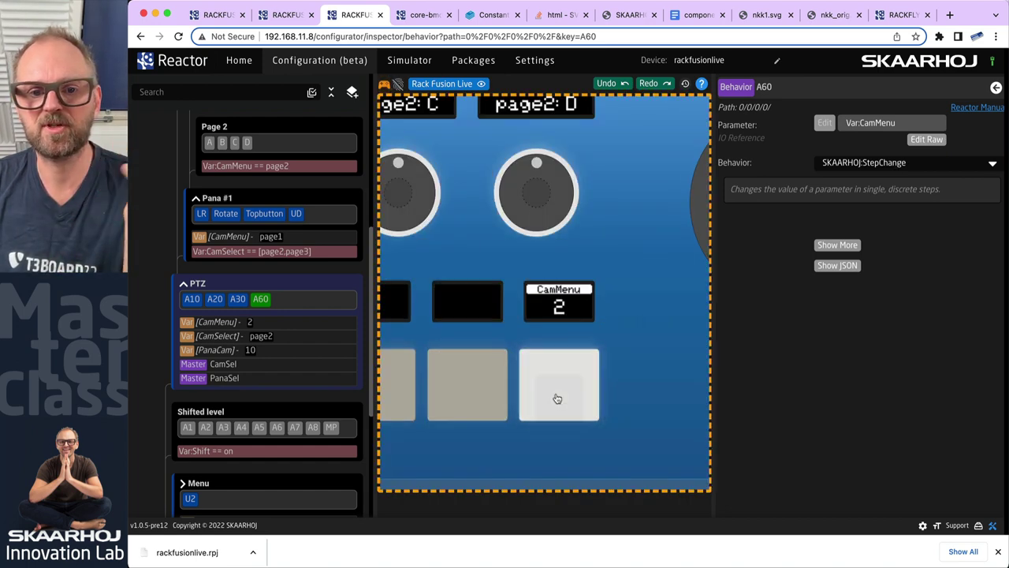
left_click(557, 397)
left_click(556, 397)
left_click(557, 397)
left_click(557, 398)
left_click(557, 397)
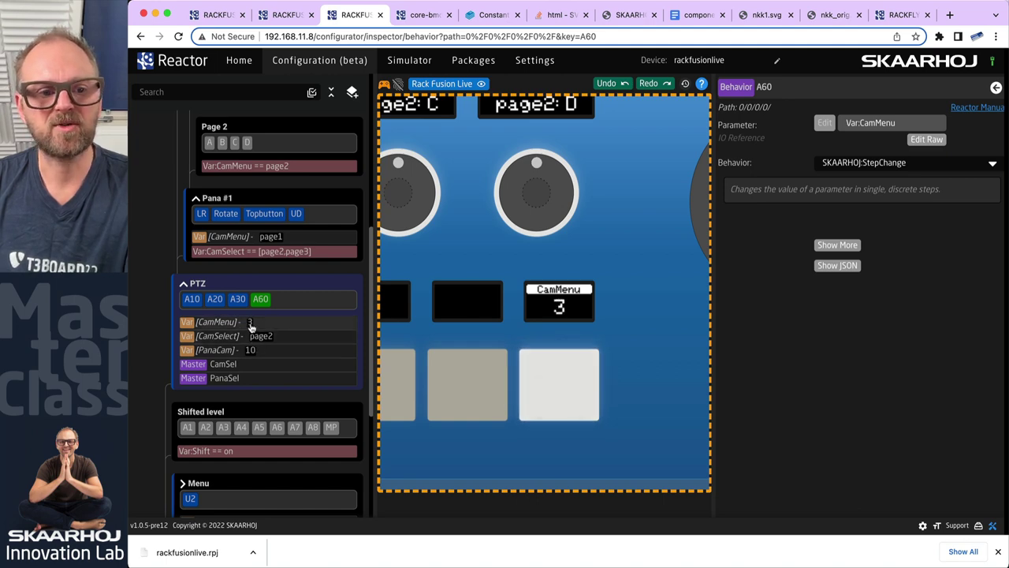
left_click(572, 406)
left_click(571, 406)
left_click(551, 404)
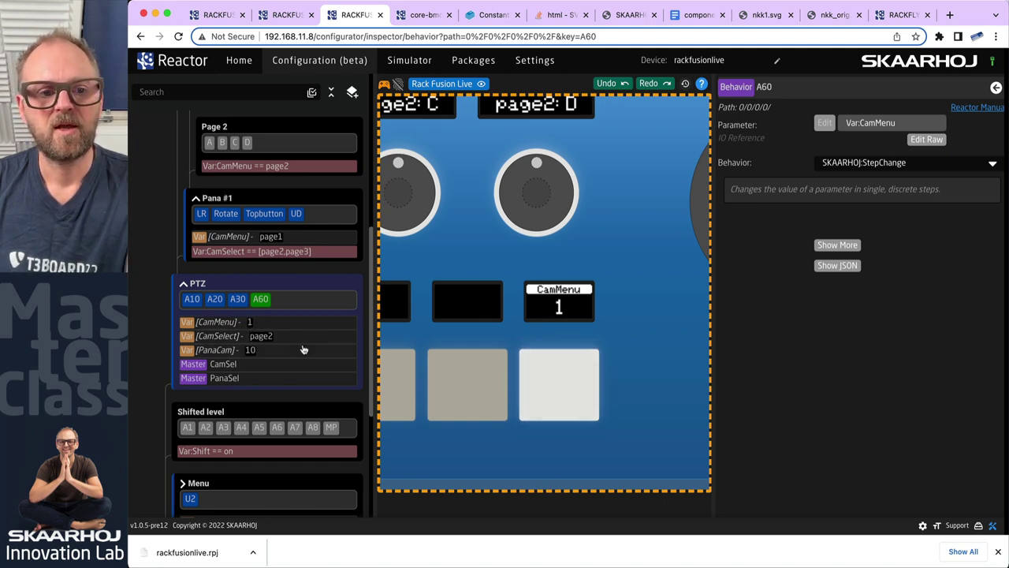
- Show the additional settings of the PTZ layer's CamMenu variable and change its type to Options
left_click(218, 323)
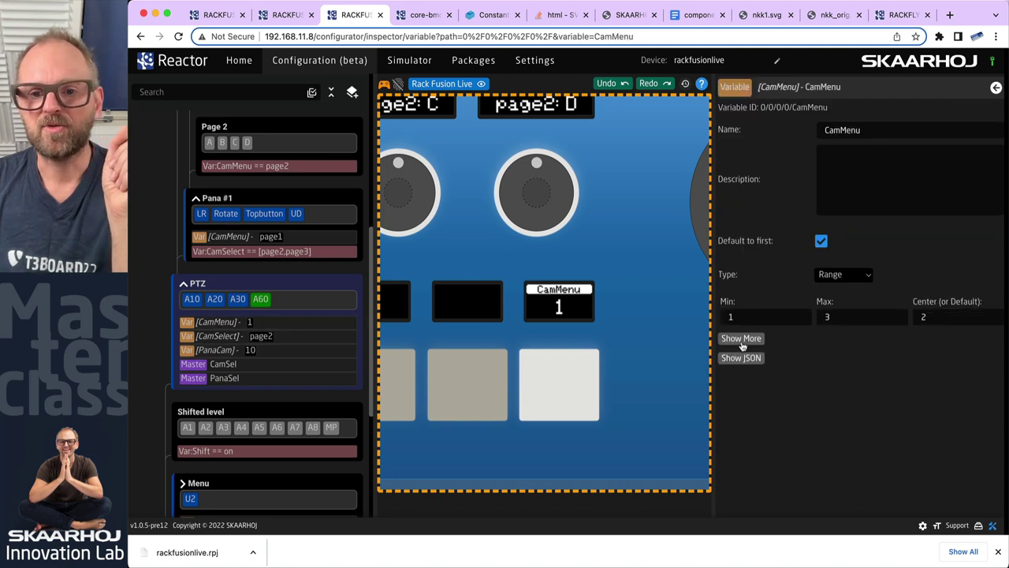
left_click(742, 340)
left_click(837, 274)
left_click(835, 288)
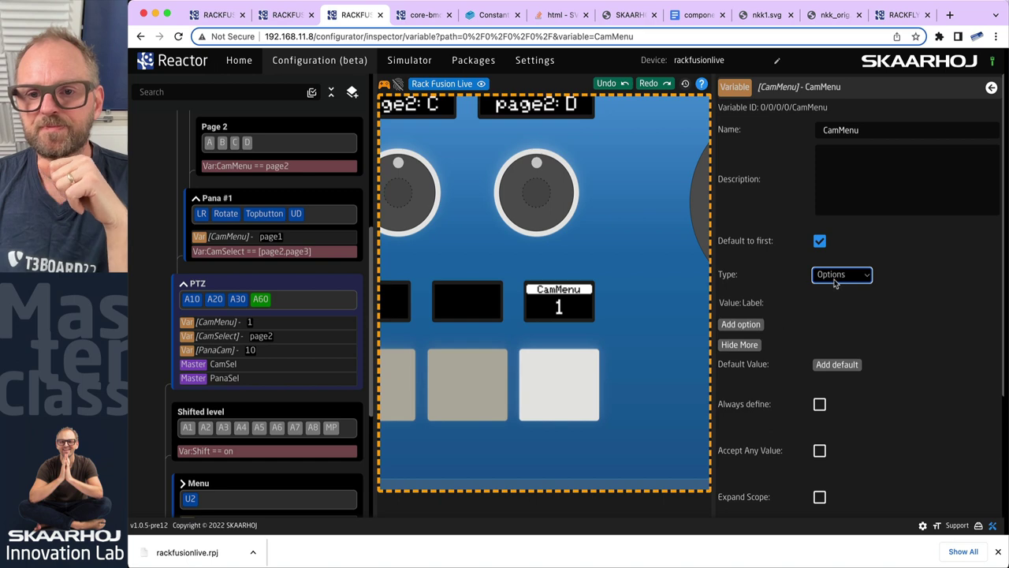
- Add the options page1, page2, page3 and page4 to the PTZ layer's CamMenu variable
left_click(741, 324)
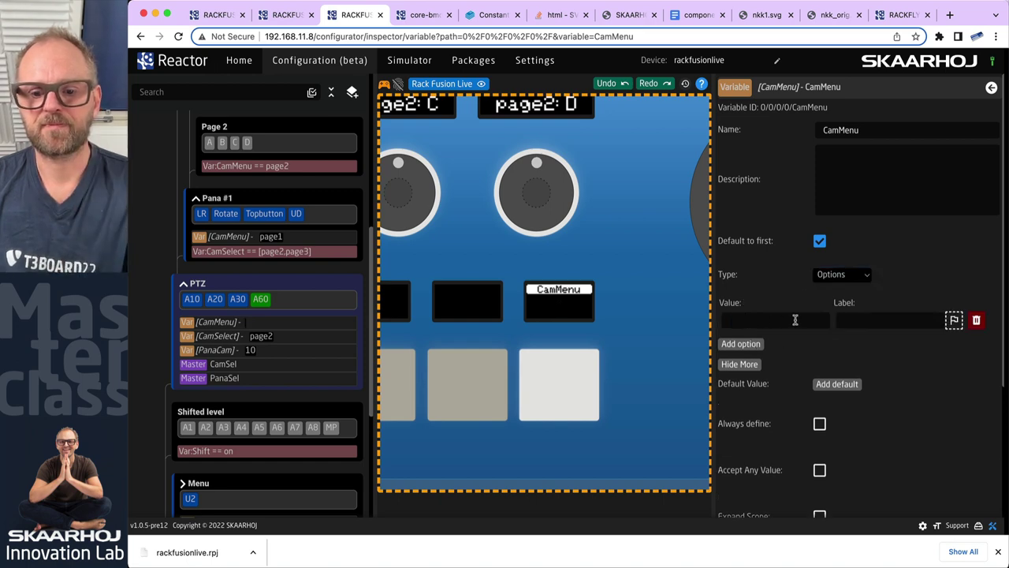
type("page")
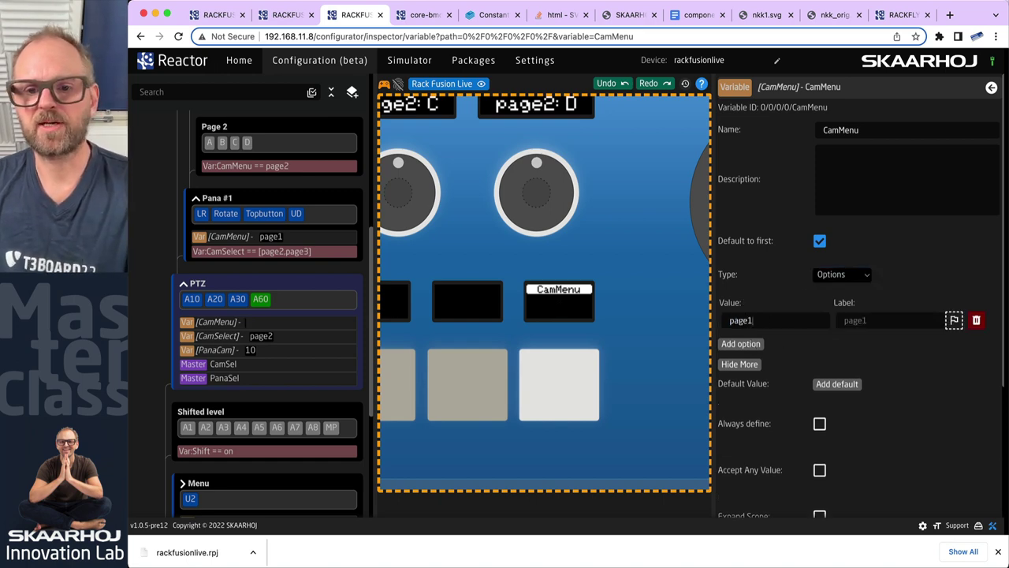
type("1")
left_click(749, 343)
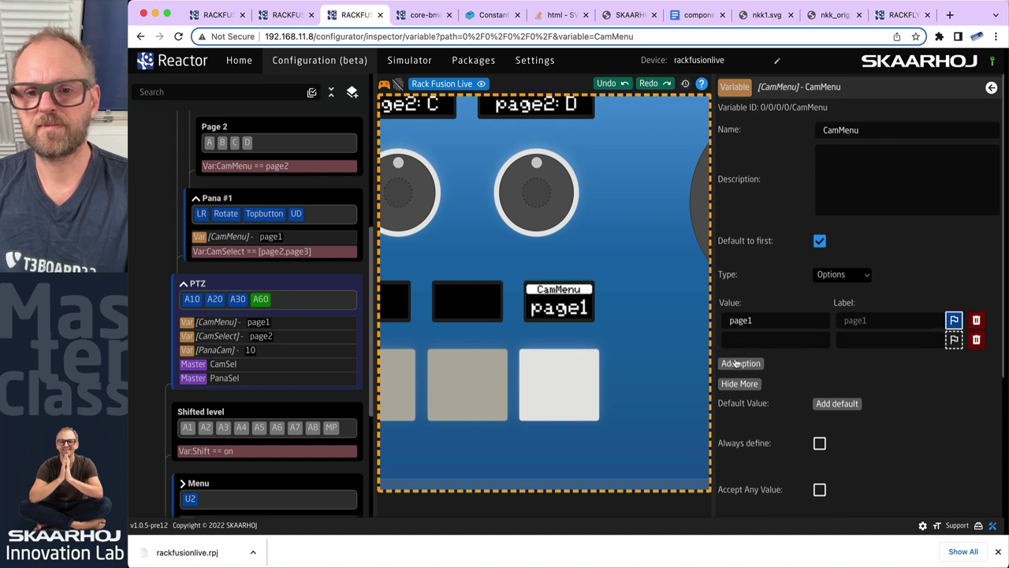
left_click(738, 363)
type("page")
left_click(756, 360)
type("page")
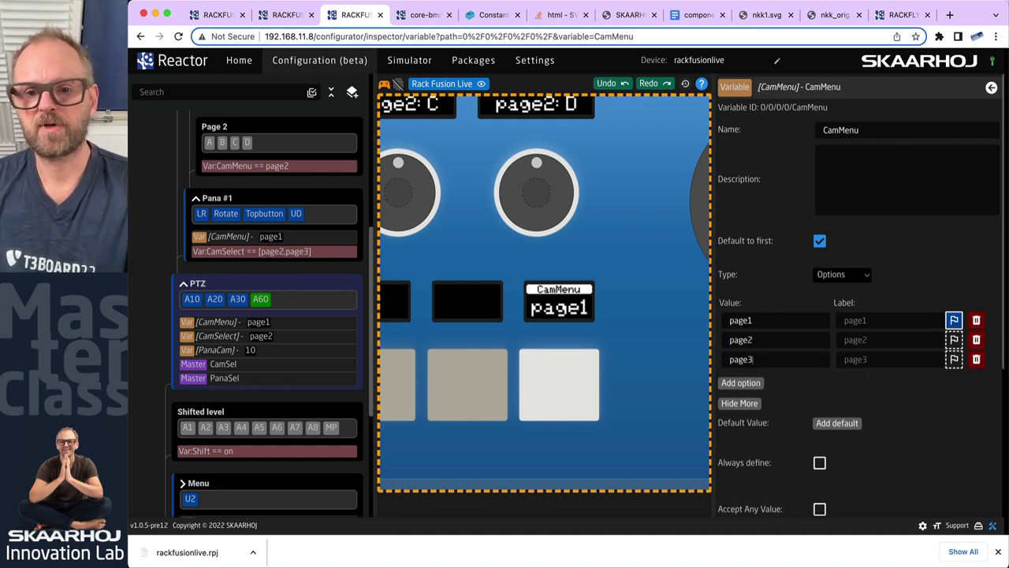
left_click(753, 382)
type("page4")
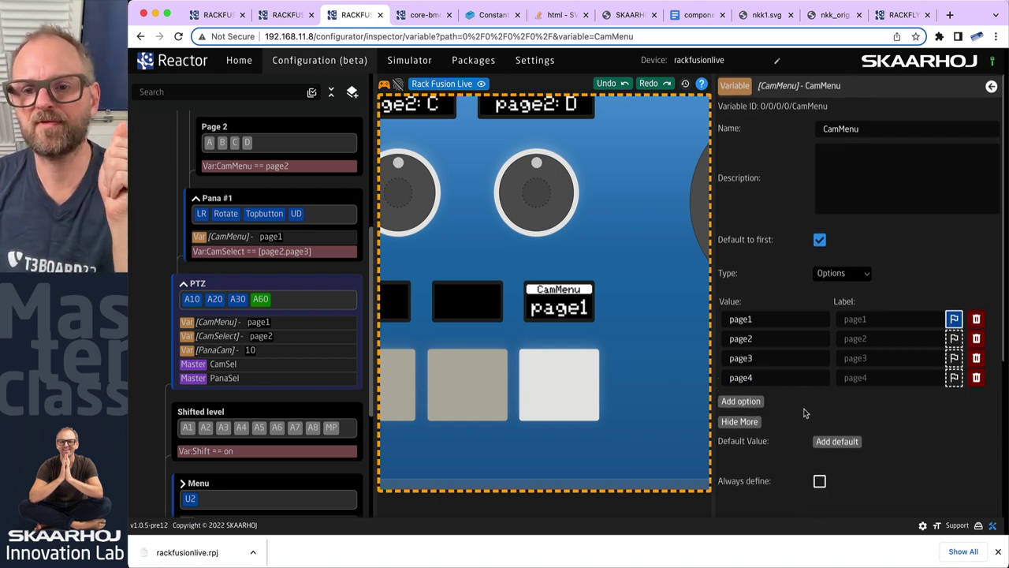
- Switch the PTZ layer's CamMenu variable through page2, page3 and page4, and return it to page2
left_click(954, 339)
left_click(954, 358)
left_click(953, 377)
left_click(954, 358)
left_click(953, 338)
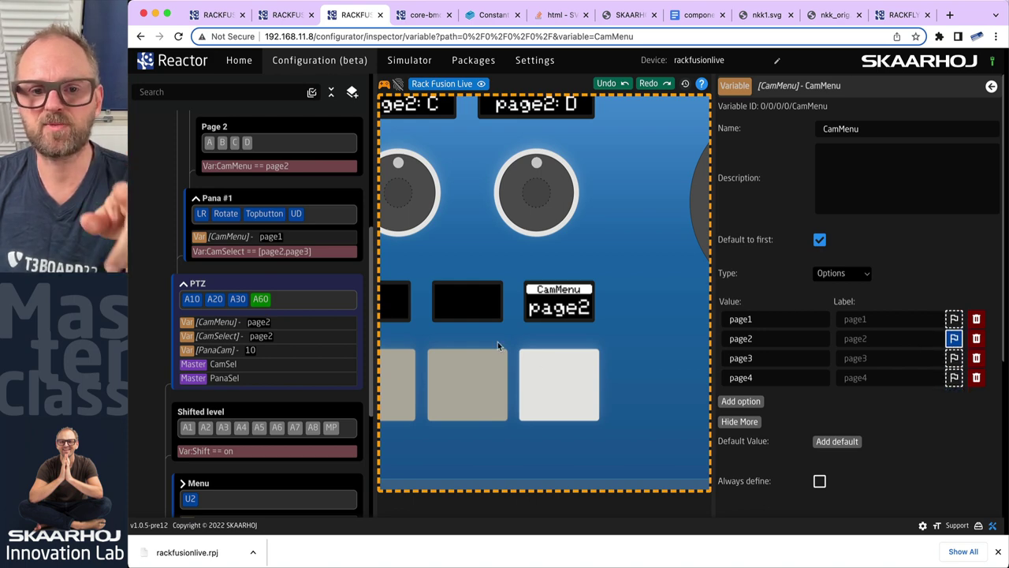
- Cycle the CamMenu button on the simulated panel through its page options and stop at page1
left_click(542, 405)
left_click(556, 408)
left_click(555, 408)
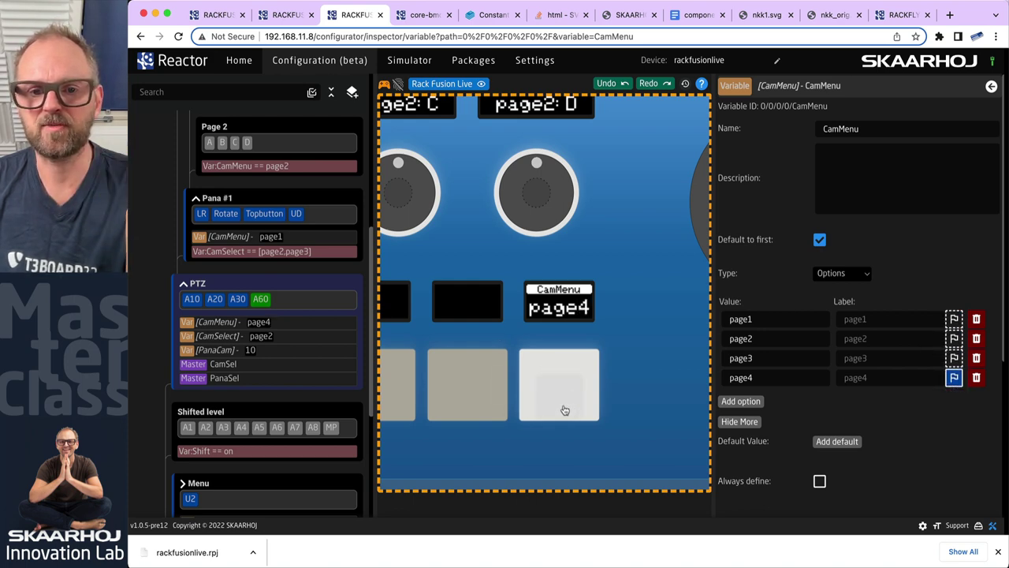
left_click(556, 408)
left_click(545, 404)
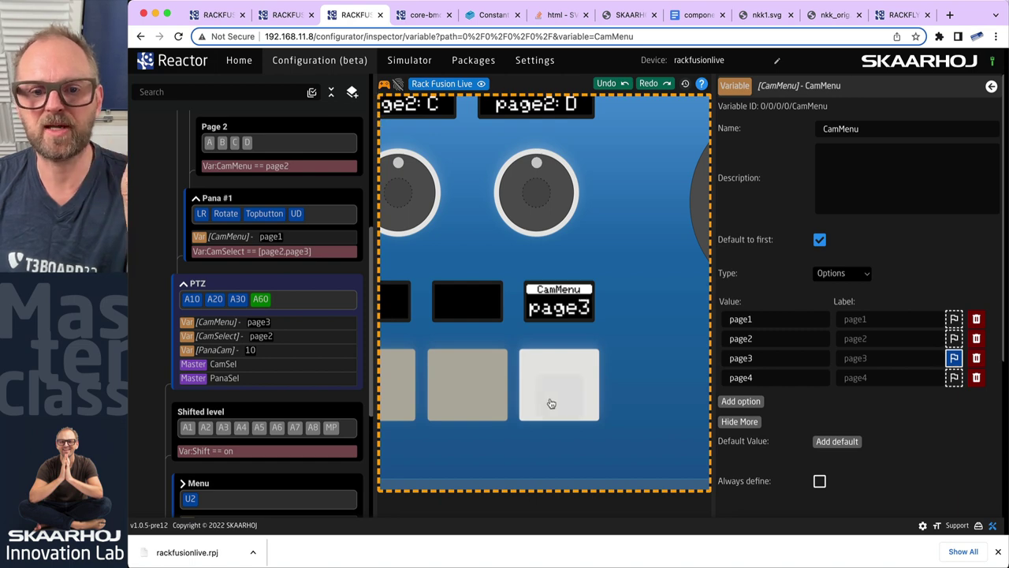
left_click(552, 403)
left_click(596, 384)
left_click(575, 386)
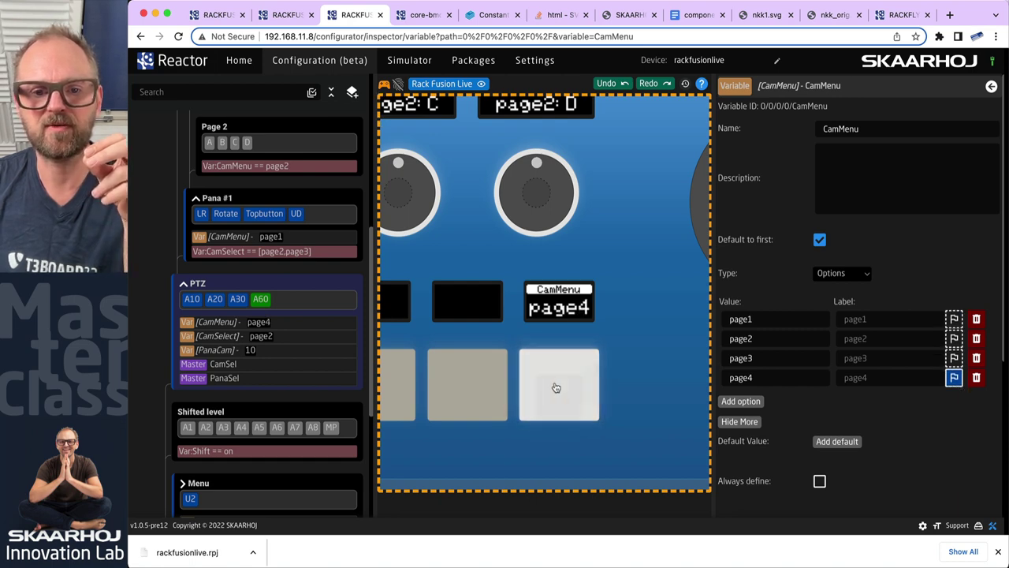
left_click(533, 386)
left_click(533, 386)
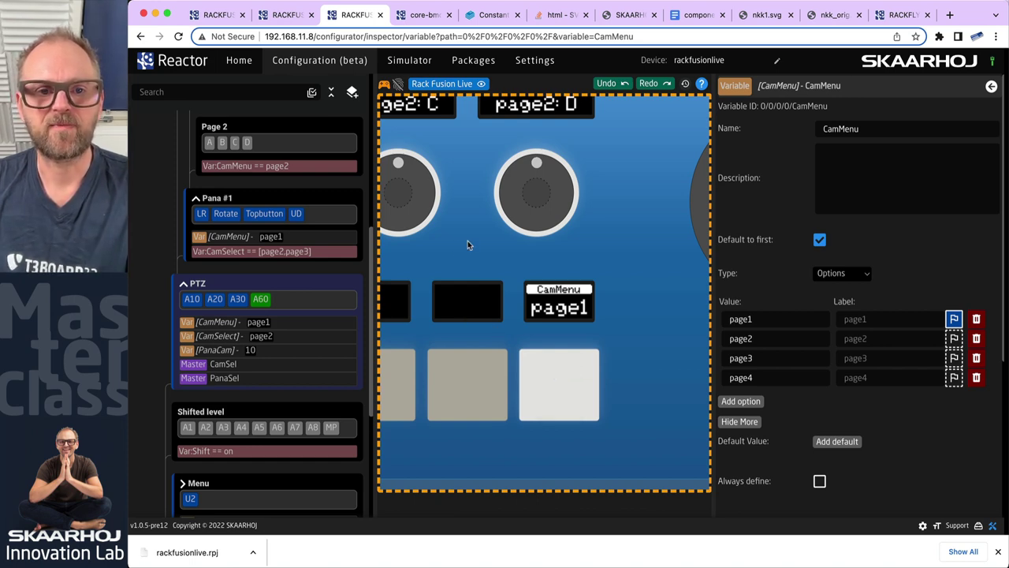
- Turn off Always define for the Pana #1 layer's CamMenu variable
scroll(467, 241, "up", 5)
scroll(197, 236, "up", 1)
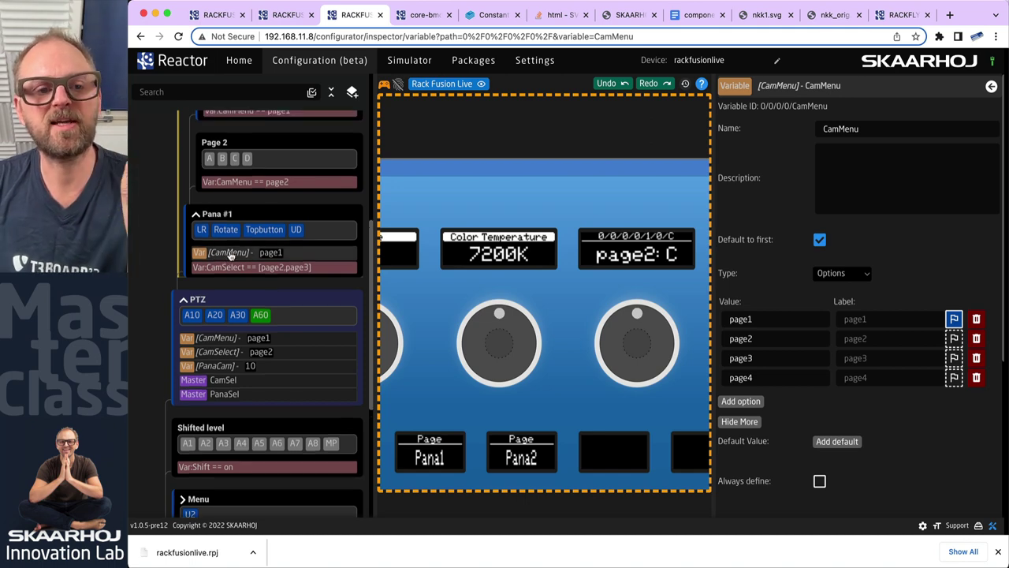
left_click(227, 252)
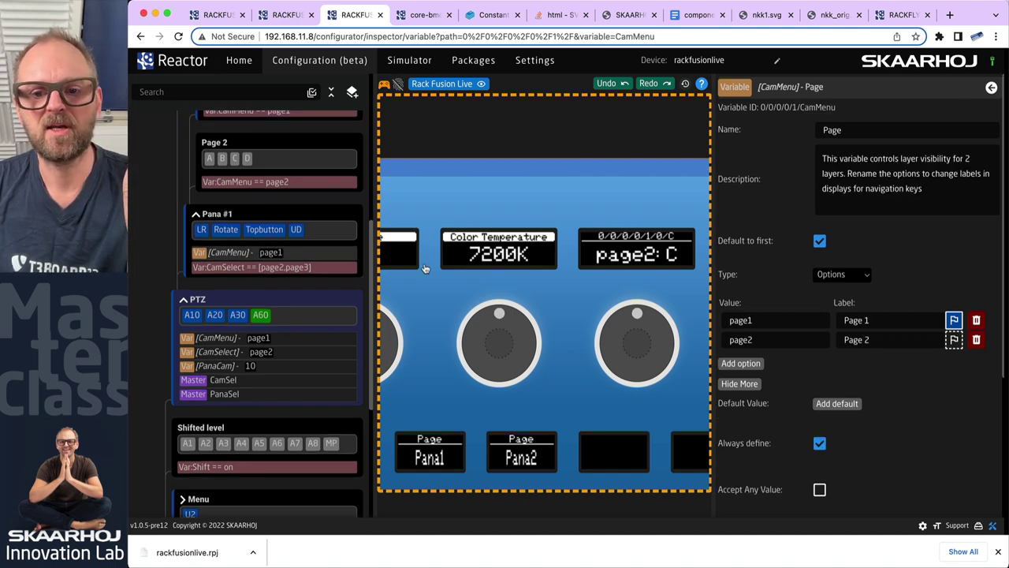
scroll(820, 442, "down", 3)
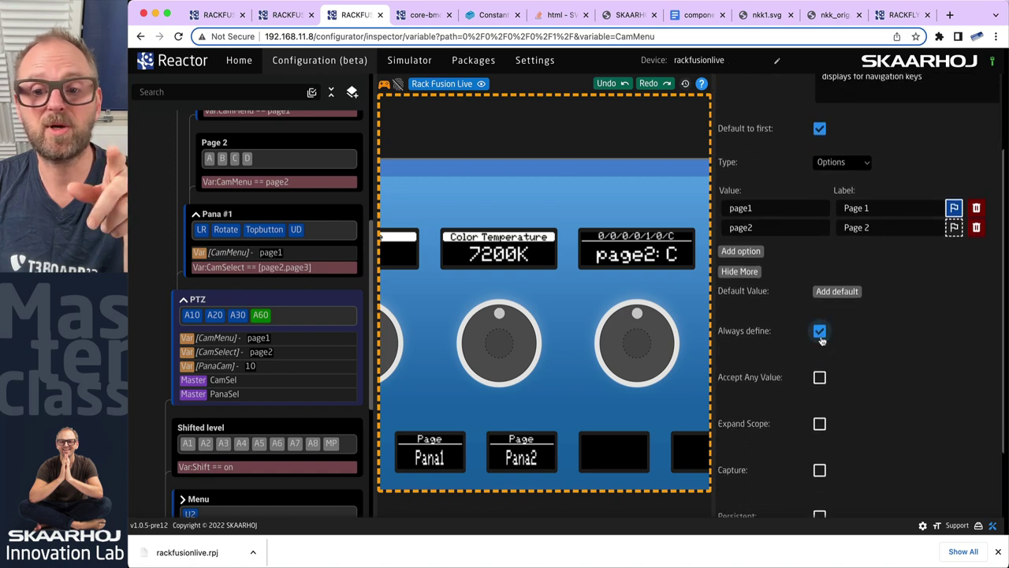
left_click(819, 332)
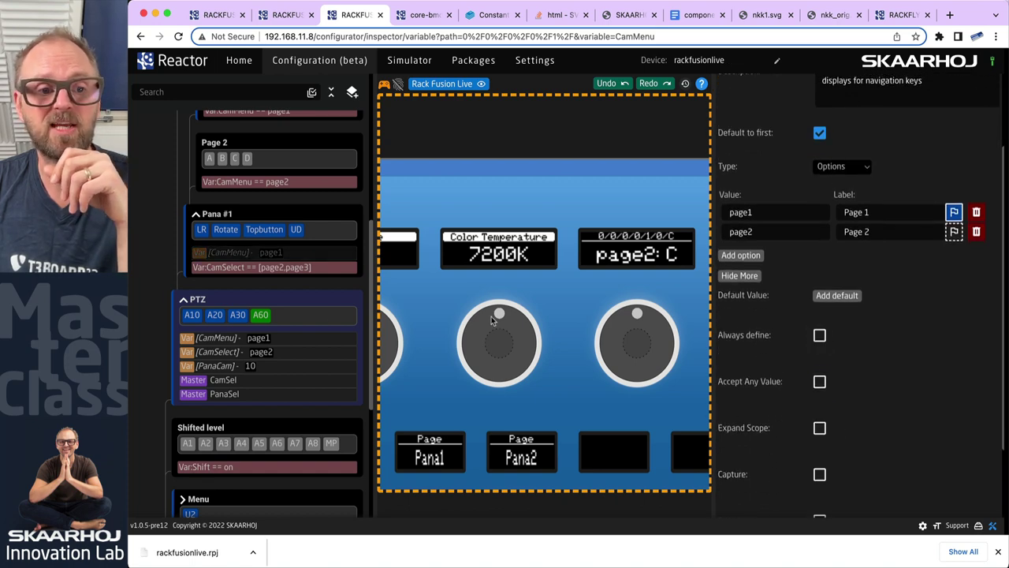
- Turn off Always define for the Canon Cam layer's CamMenu variable
scroll(291, 308, "up", 3)
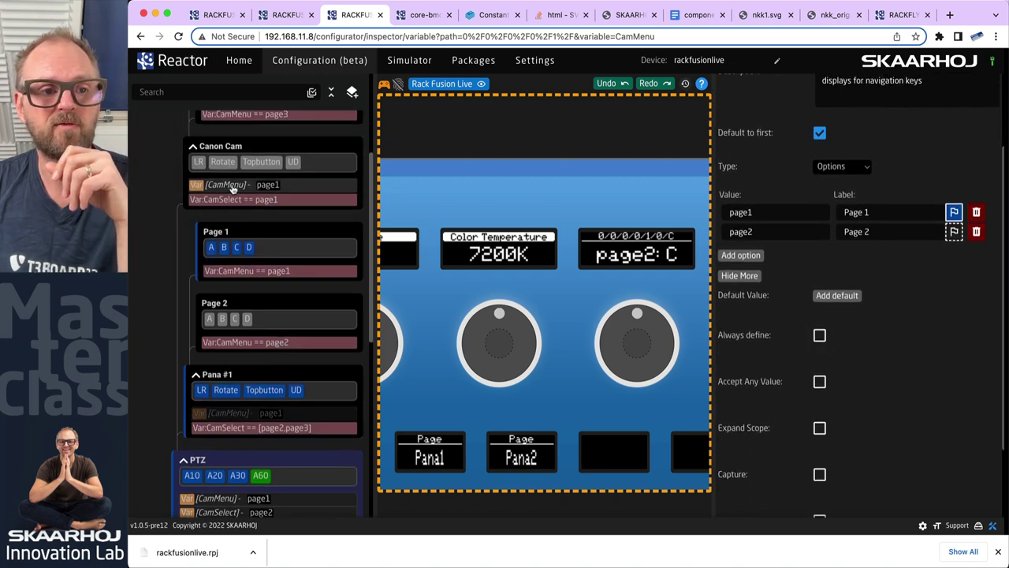
left_click(236, 185)
left_click(819, 463)
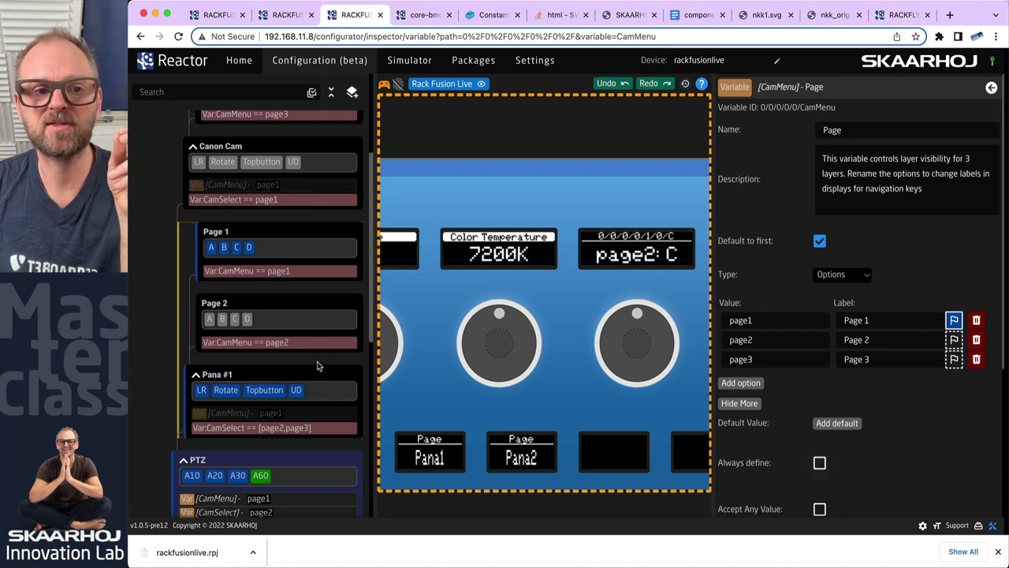
- Test the CamMenu button with the Pana camera selected by stepping through page2, page3 and page4 and back to page1
scroll(298, 357, "down", 1)
scroll(298, 357, "down", 1)
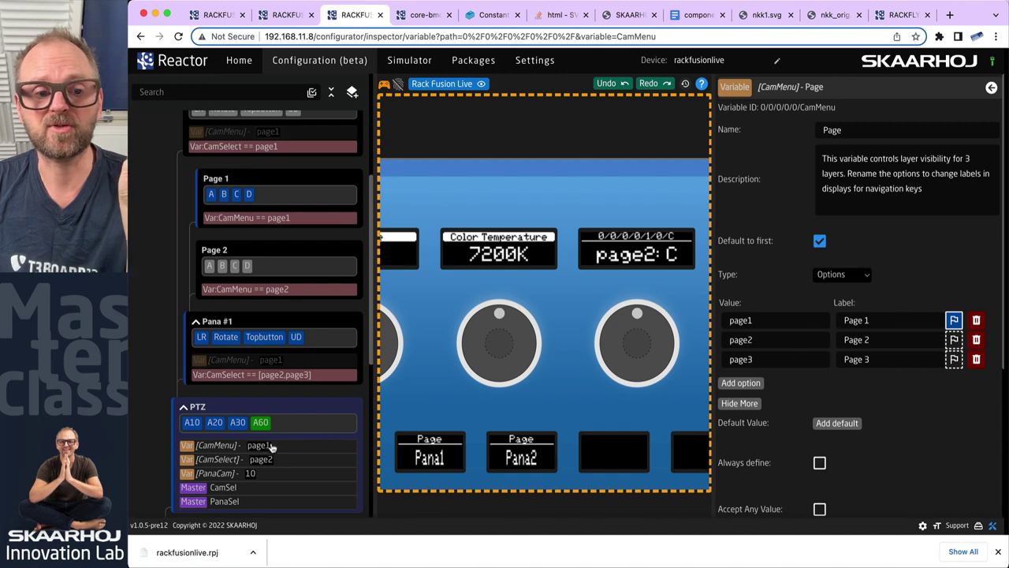
scroll(236, 441, "down", 1)
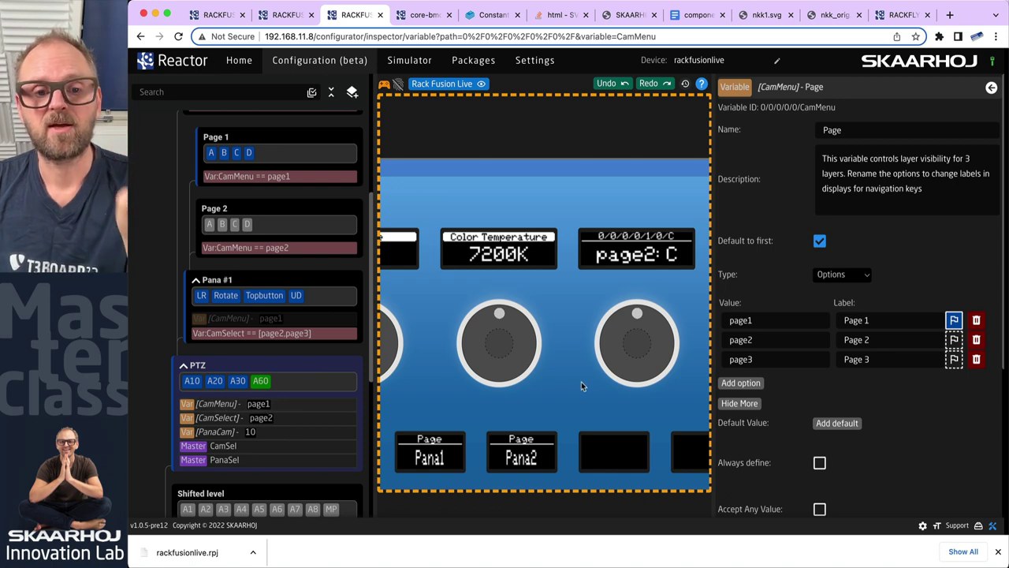
scroll(586, 380, "down", 2)
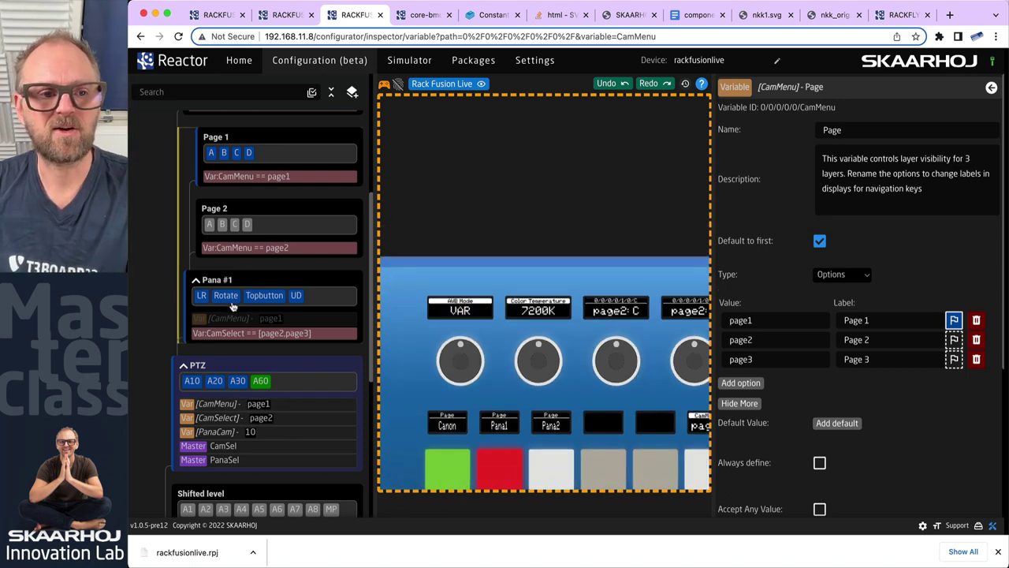
scroll(232, 306, "up", 1)
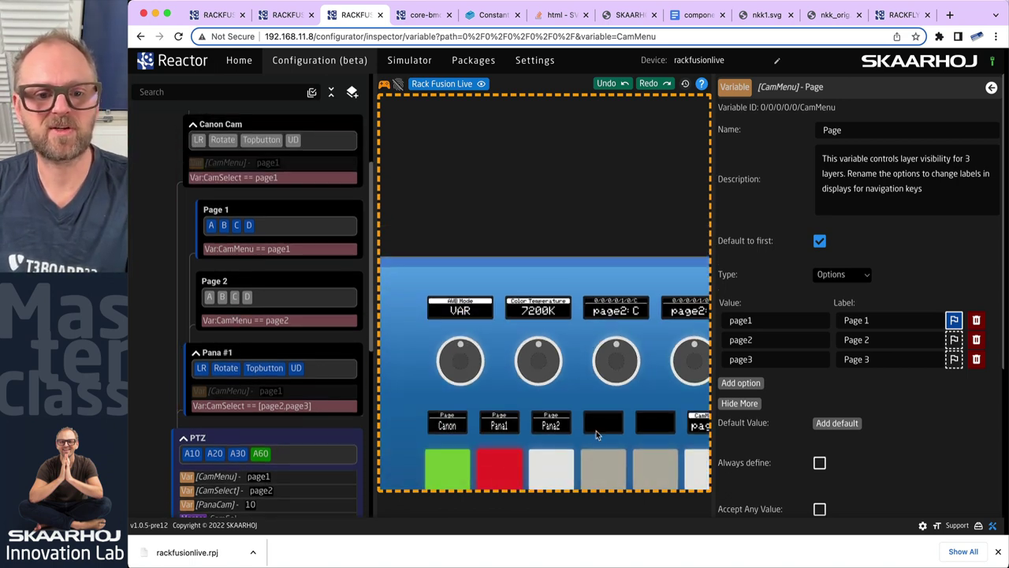
scroll(621, 434, "down", 2)
scroll(682, 447, "up", 5)
scroll(685, 450, "up", 1)
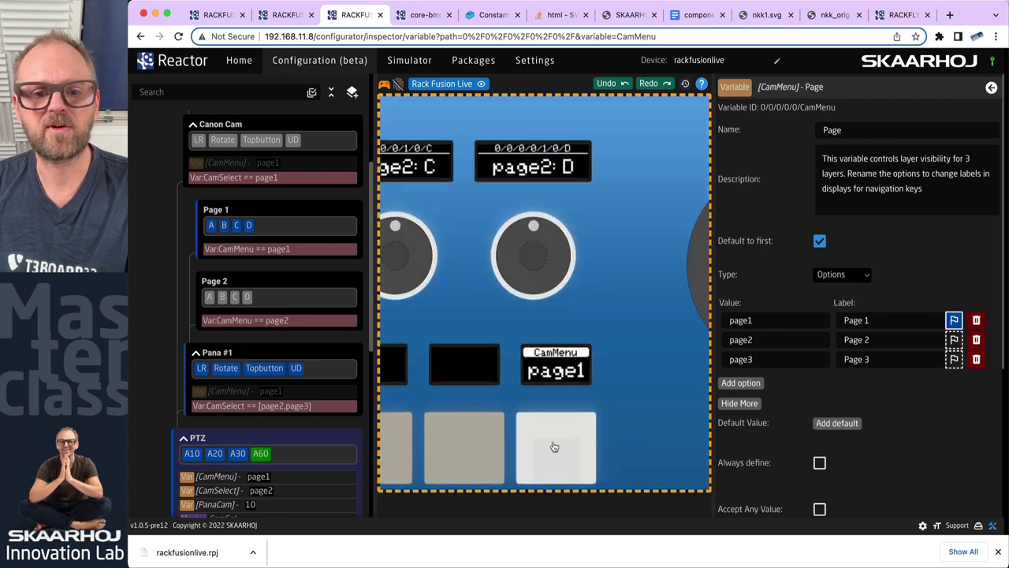
left_click(557, 460)
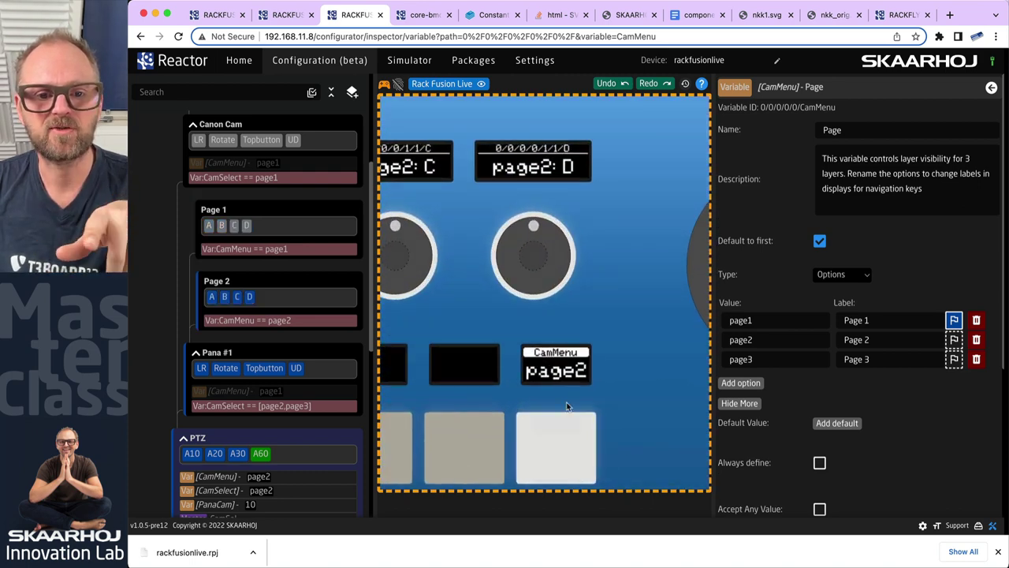
left_click(561, 464)
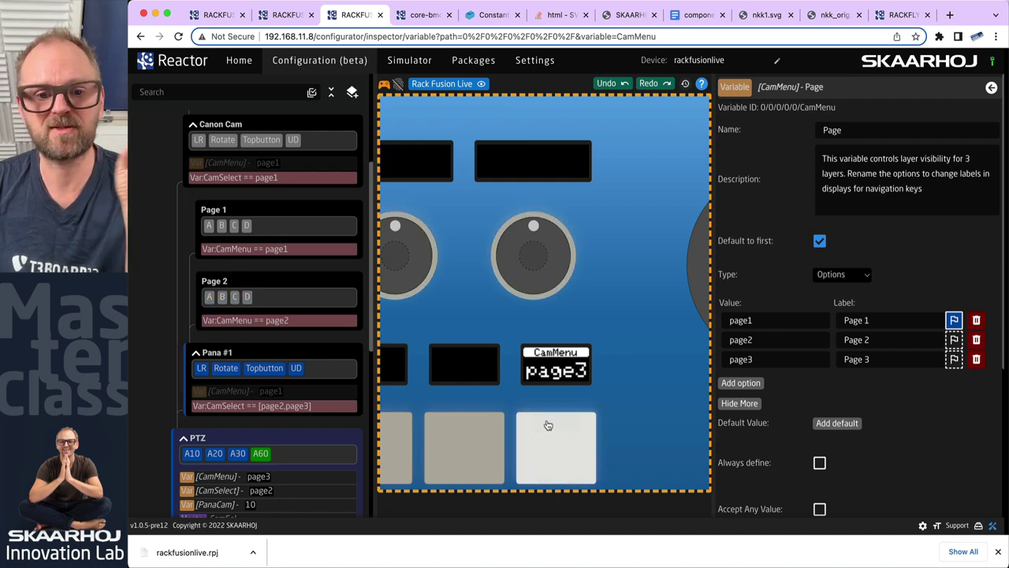
left_click(560, 458)
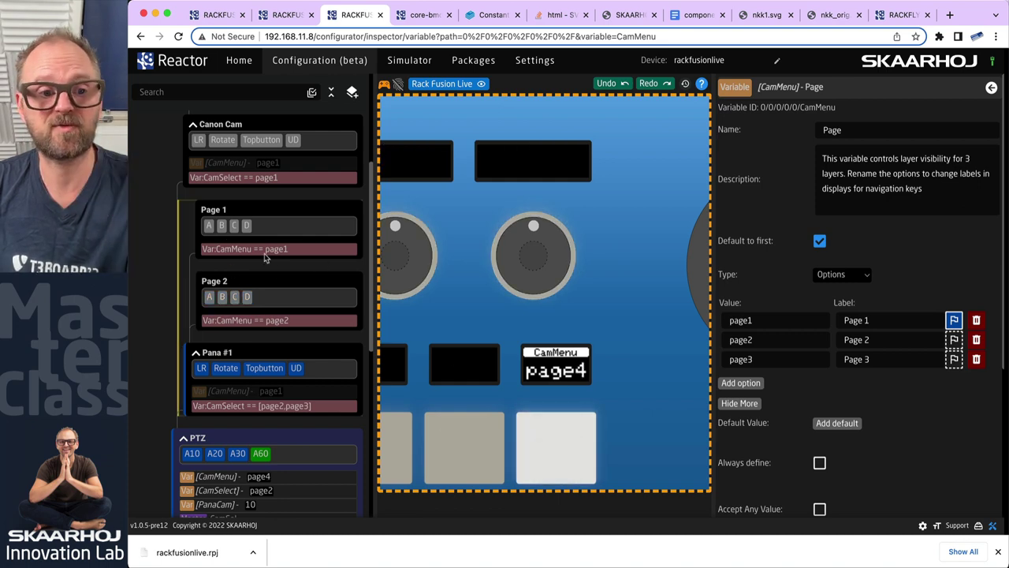
left_click(576, 451)
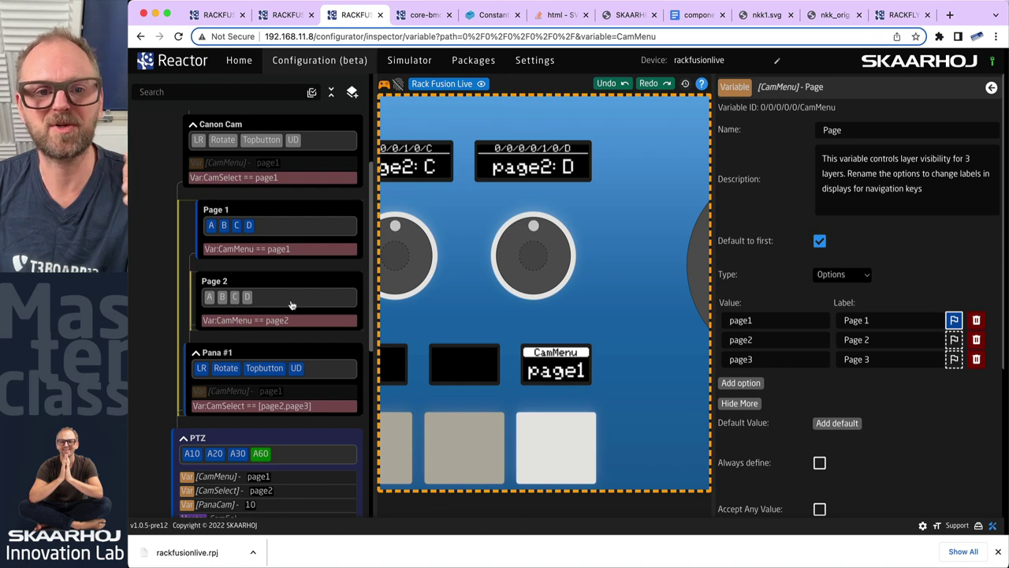
- Step through the Pana camera's pages again with all encoder displays in view, return to page1 and switch the panel to Canon
left_click_drag(497, 290, 602, 275)
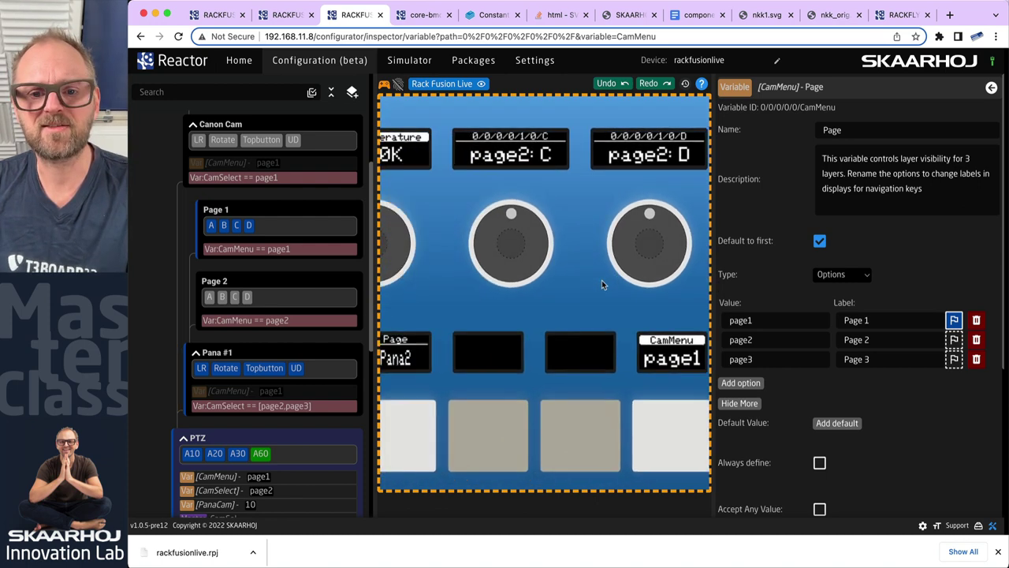
scroll(602, 280, "down", 3)
left_click_drag(492, 236, 576, 177)
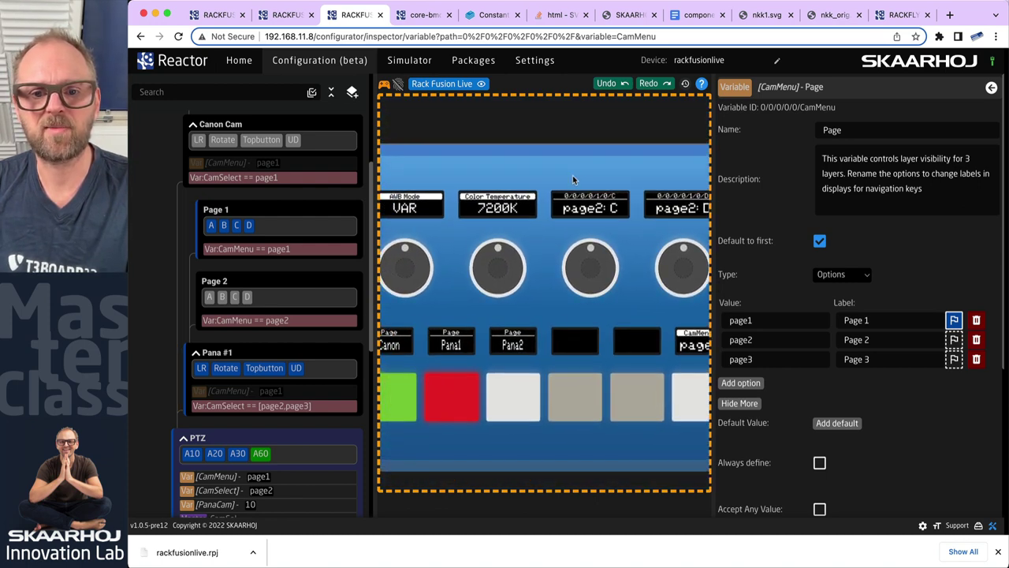
left_click(697, 412)
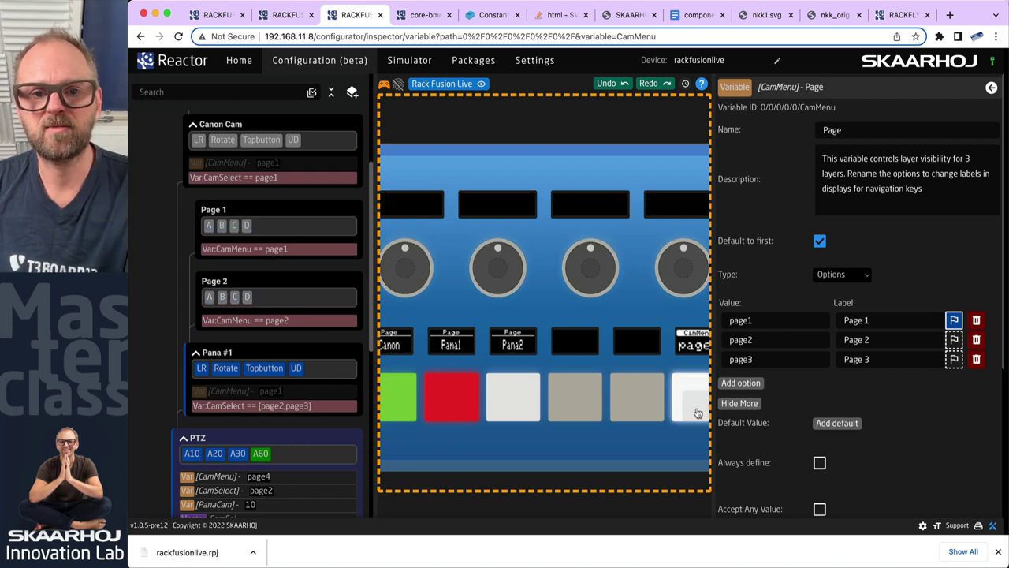
left_click(698, 412)
left_click(697, 412)
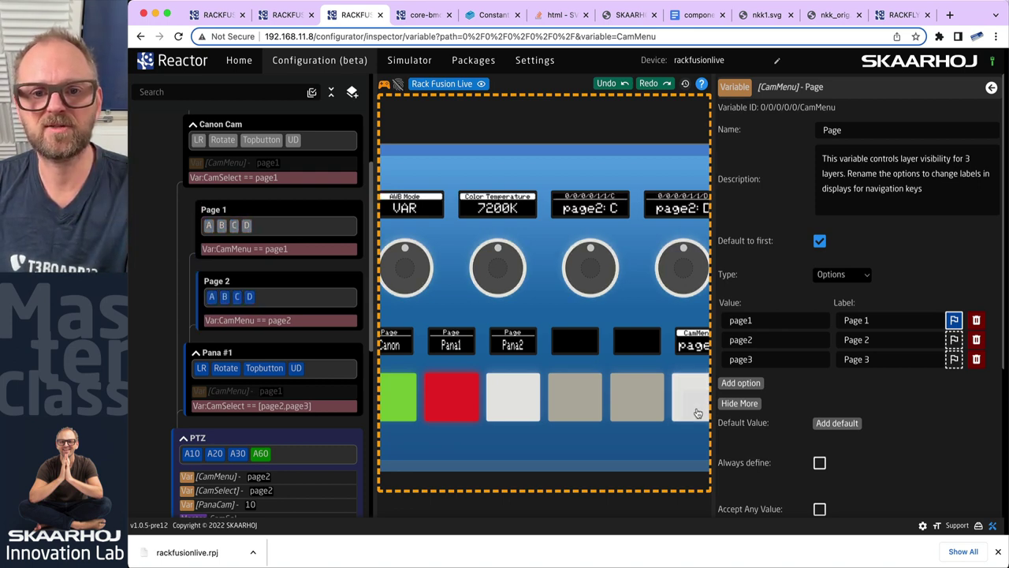
left_click(697, 412)
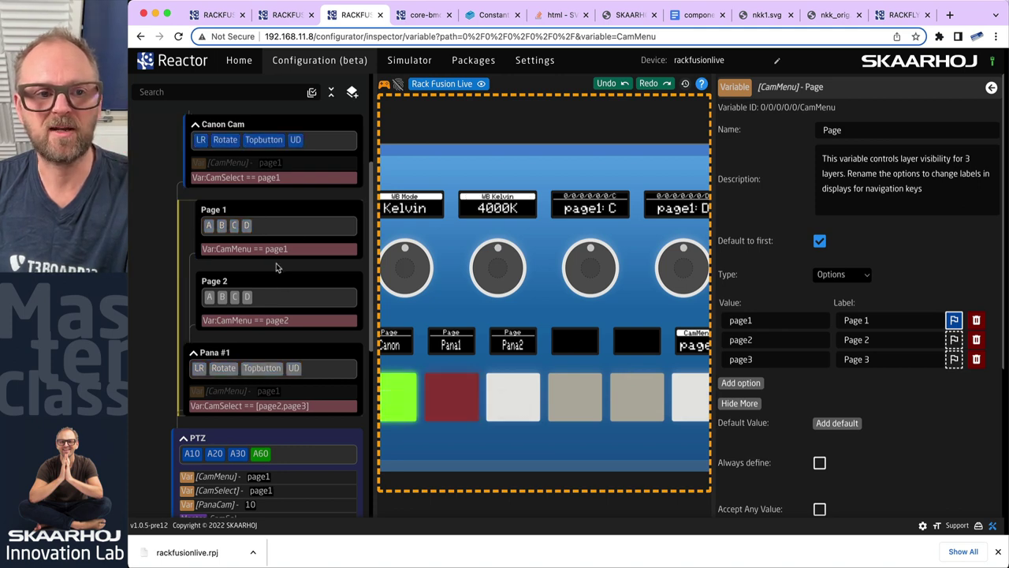
- Test the CamMenu button on the Canon camera's encoder pages and return it to page1
scroll(275, 264, "up", 5)
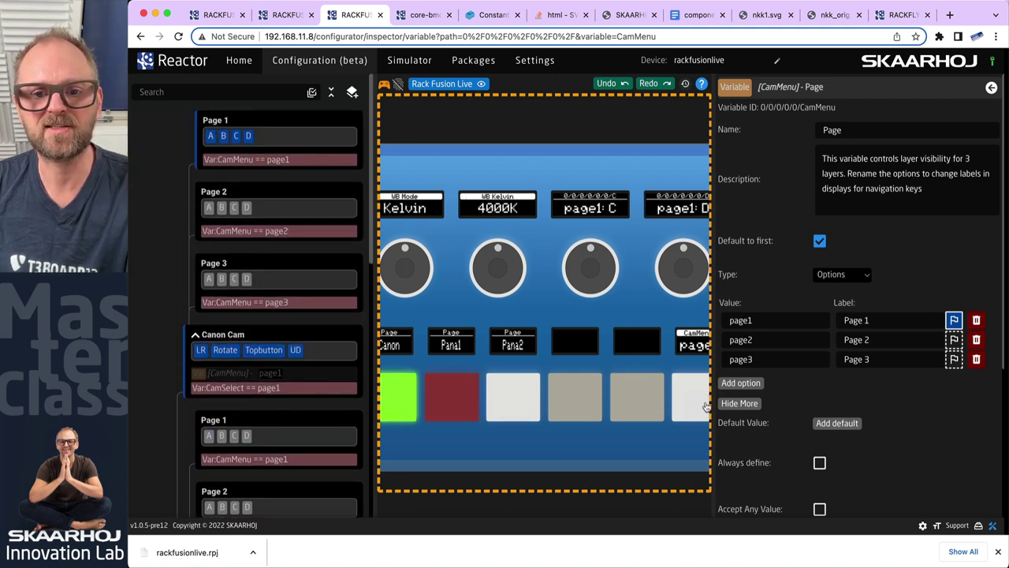
left_click(697, 411)
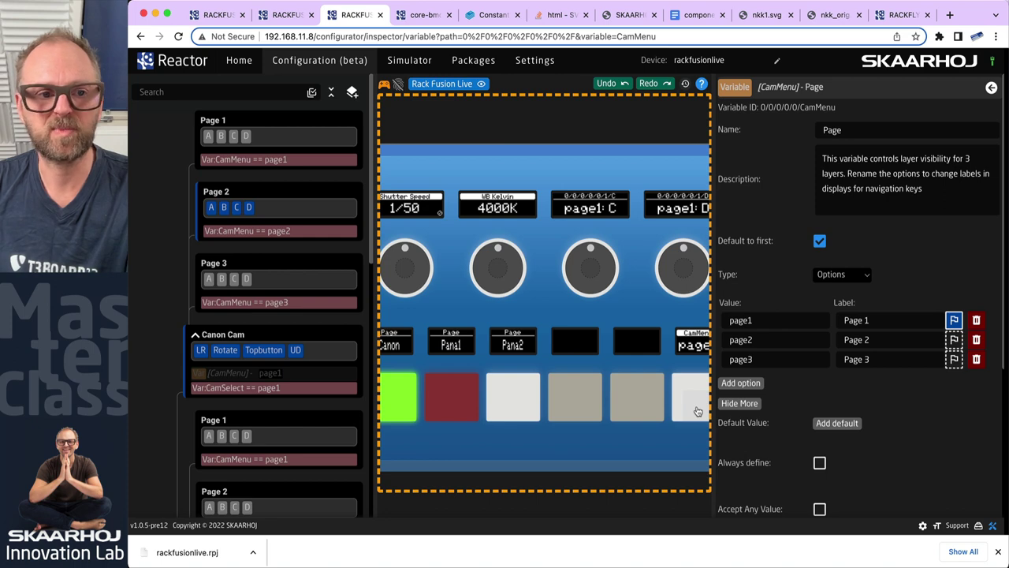
left_click(698, 412)
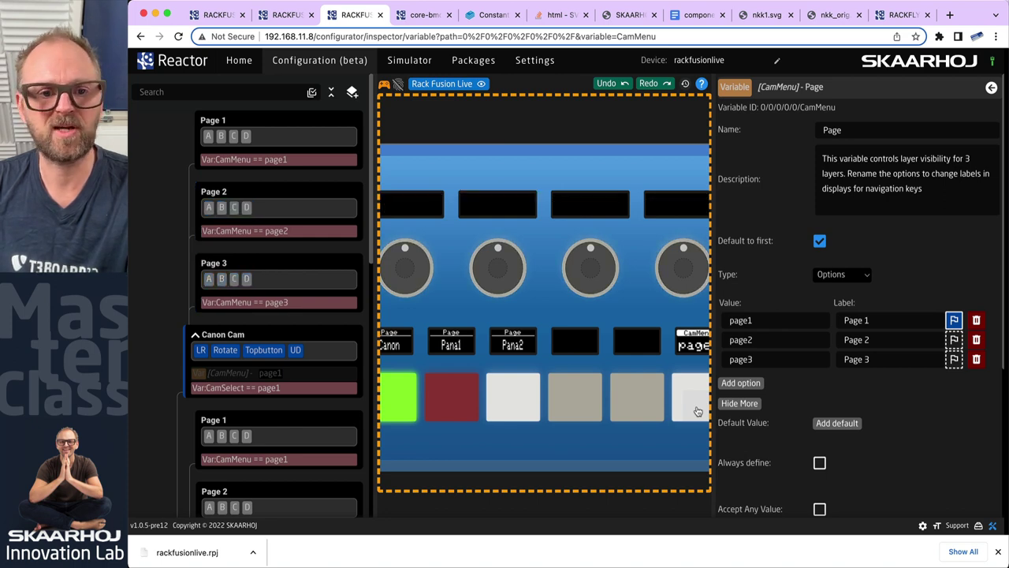
left_click(698, 411)
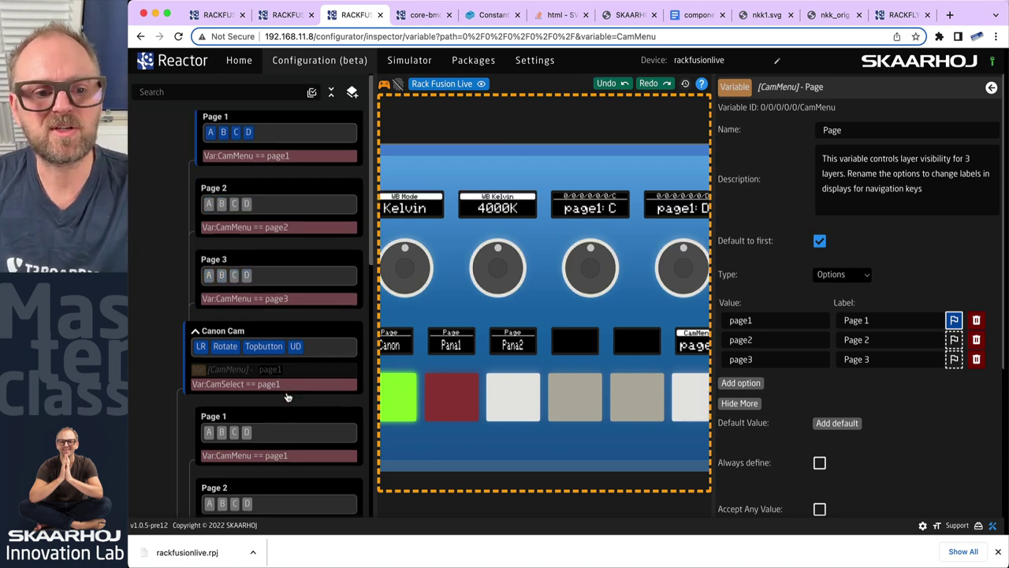
- Examine the Canon Cam, Pana #1 and PTZ layers in the tree, comparing their CamMenu variables and page conditions
scroll(288, 397, "down", 3)
scroll(599, 378, "down", 5)
scroll(629, 376, "up", 3)
scroll(628, 376, "up", 4)
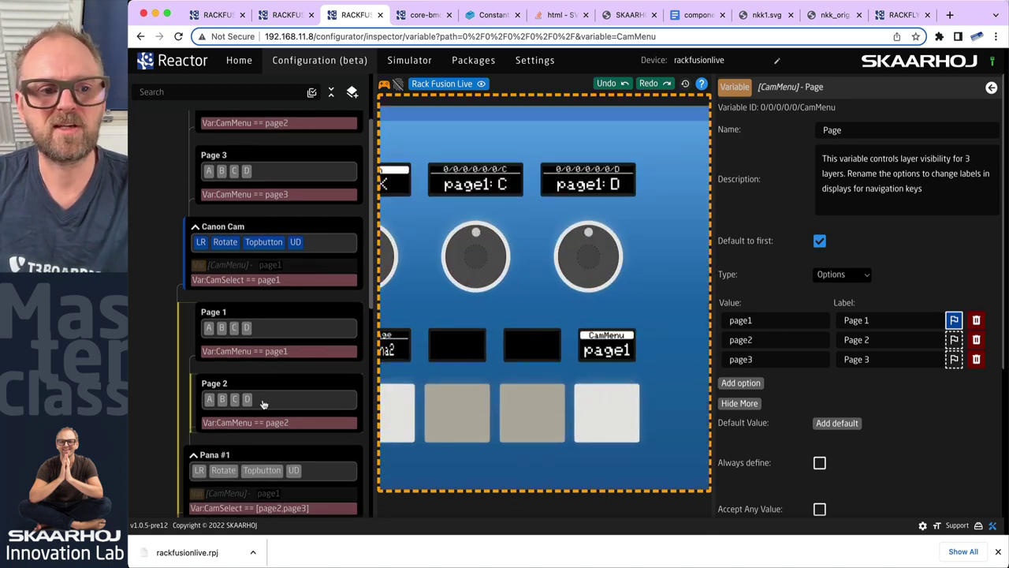
scroll(263, 405, "down", 3)
scroll(263, 405, "up", 1)
scroll(263, 405, "up", 1)
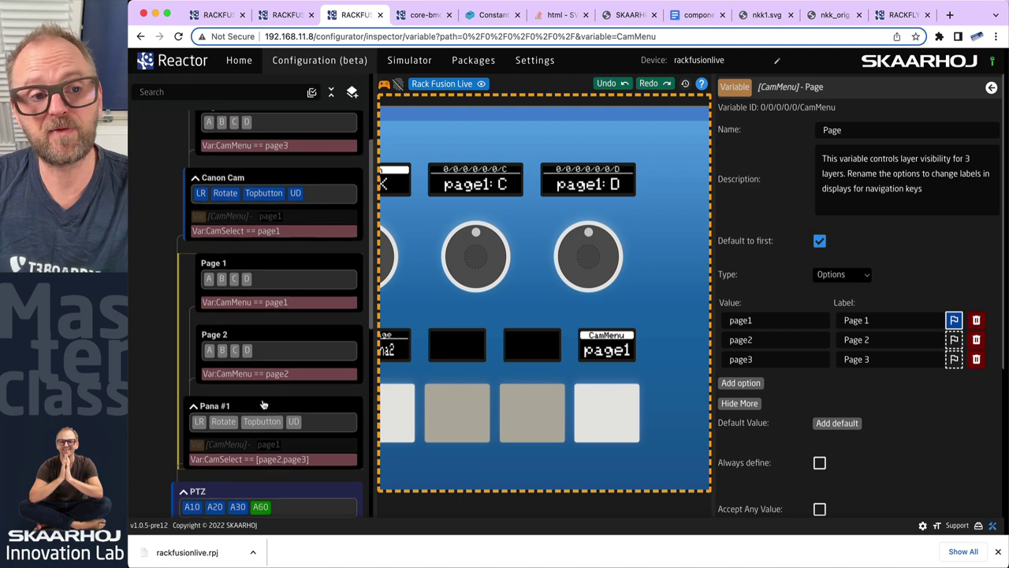
scroll(263, 404, "up", 1)
scroll(263, 404, "down", 2)
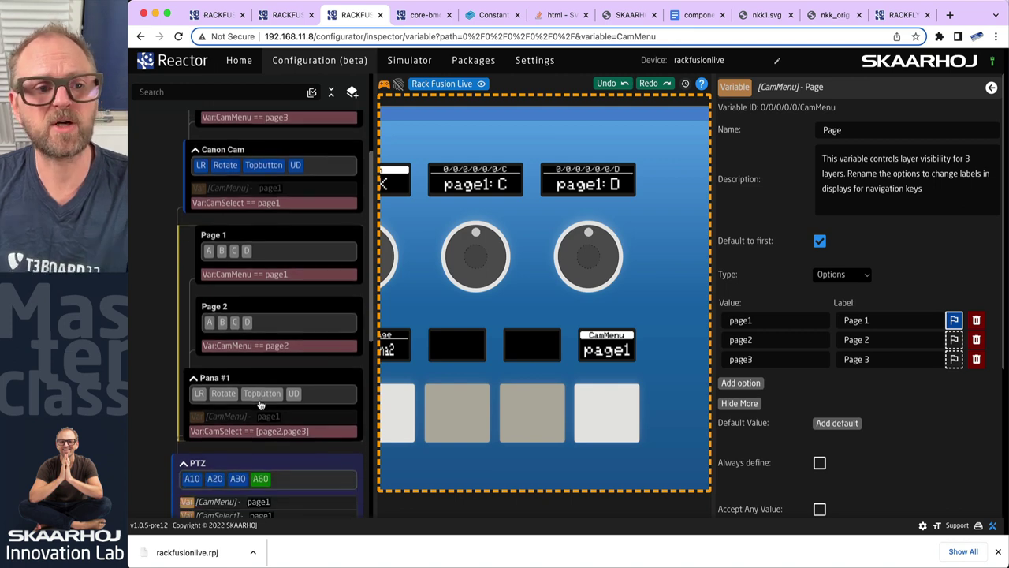
scroll(264, 404, "up", 1)
scroll(263, 404, "down", 2)
scroll(262, 404, "down", 1)
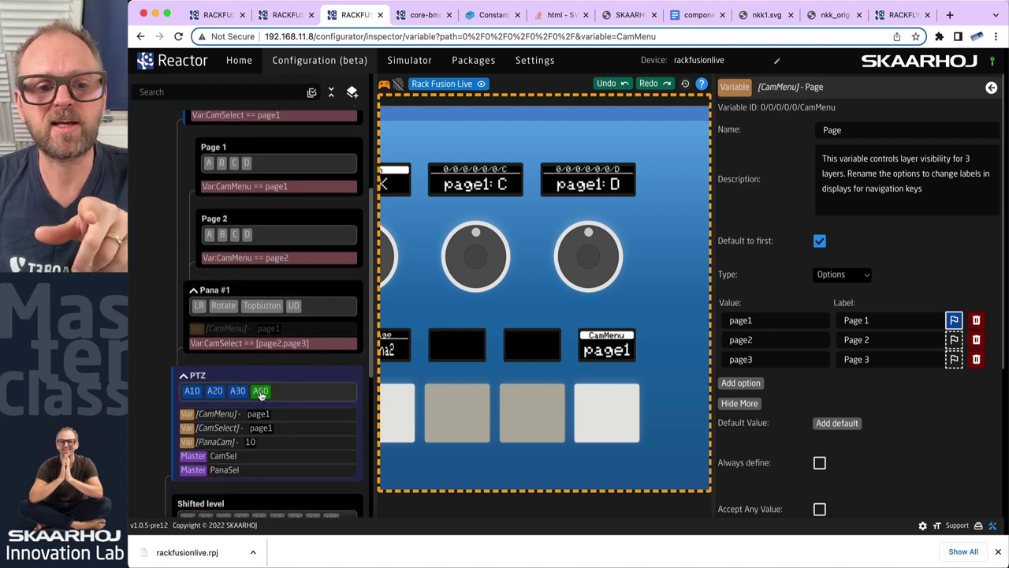
- Inspect the settings of the Pana #1 layer and those of the Canon Cam layer
scroll(261, 392, "up", 3)
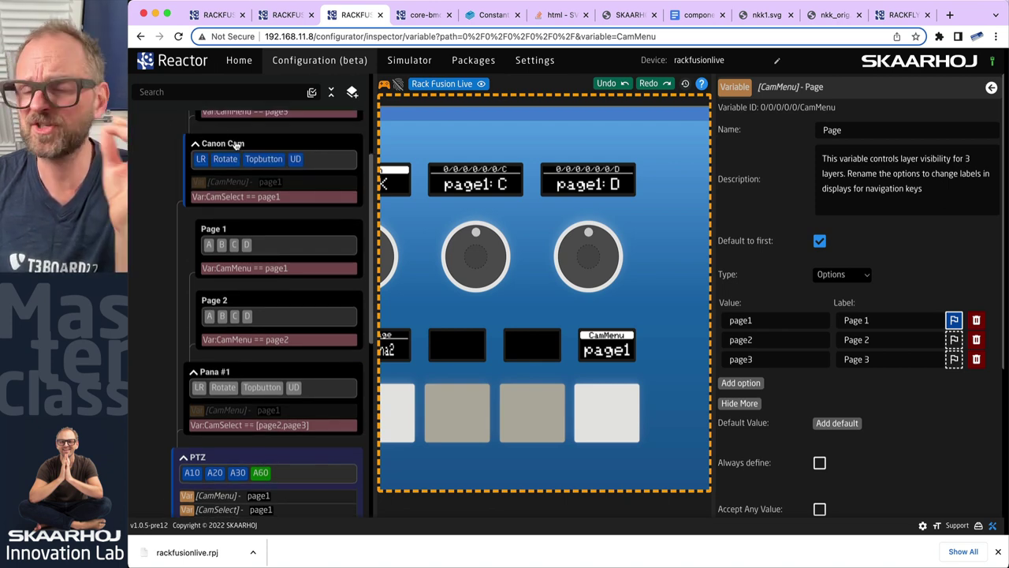
left_click(232, 371)
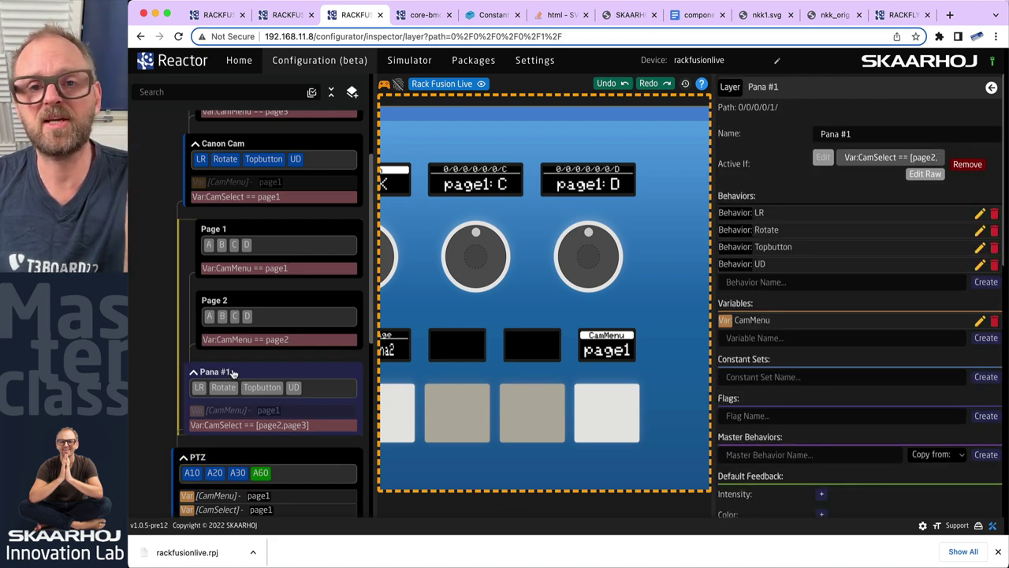
left_click(292, 148)
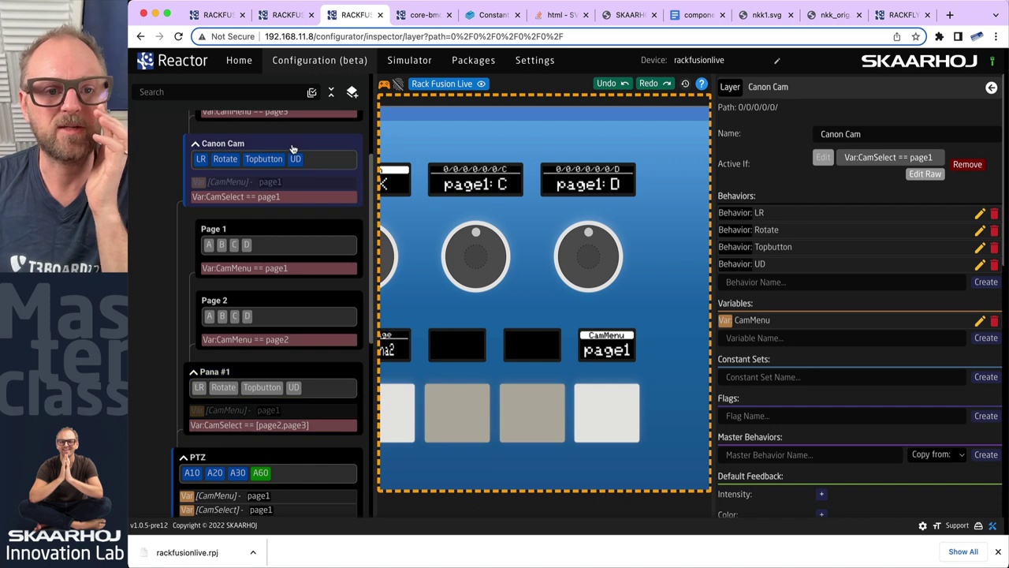
- Enable Always define for the CamMenu variables on the Canon Cam and Pana #1 layers, keeping their existing page options
left_click(385, 88)
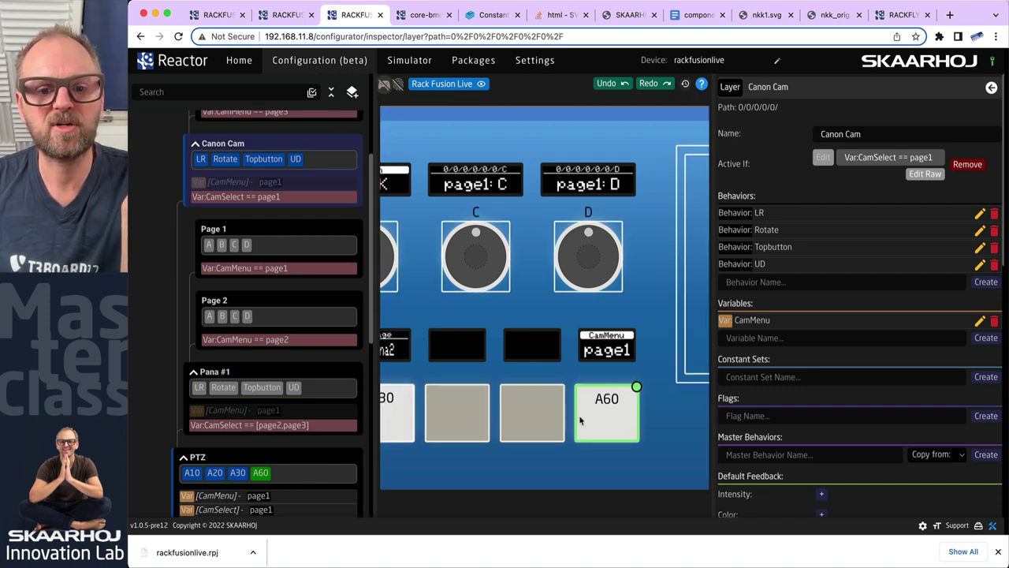
right_click(610, 426)
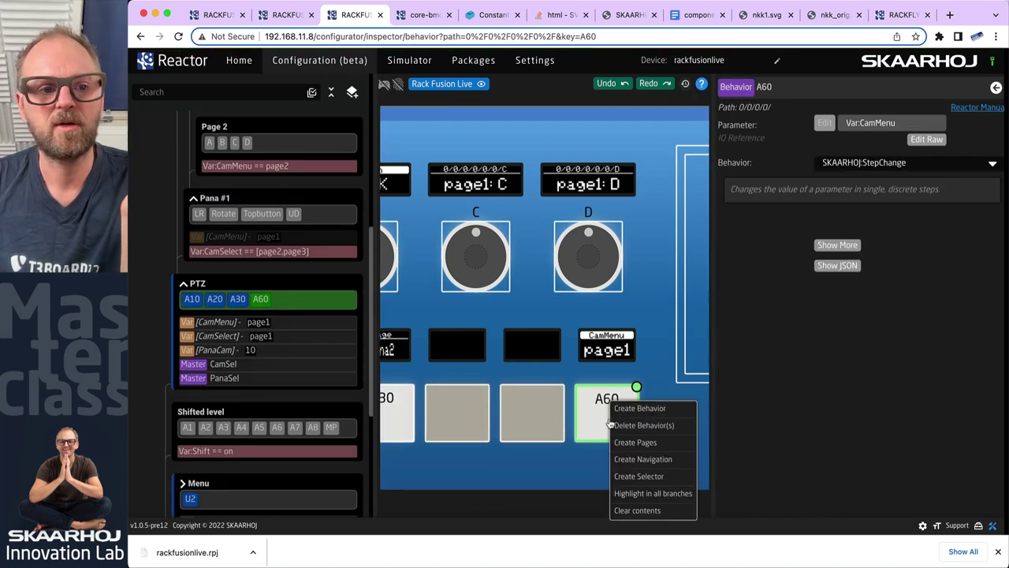
scroll(245, 283, "up", 3)
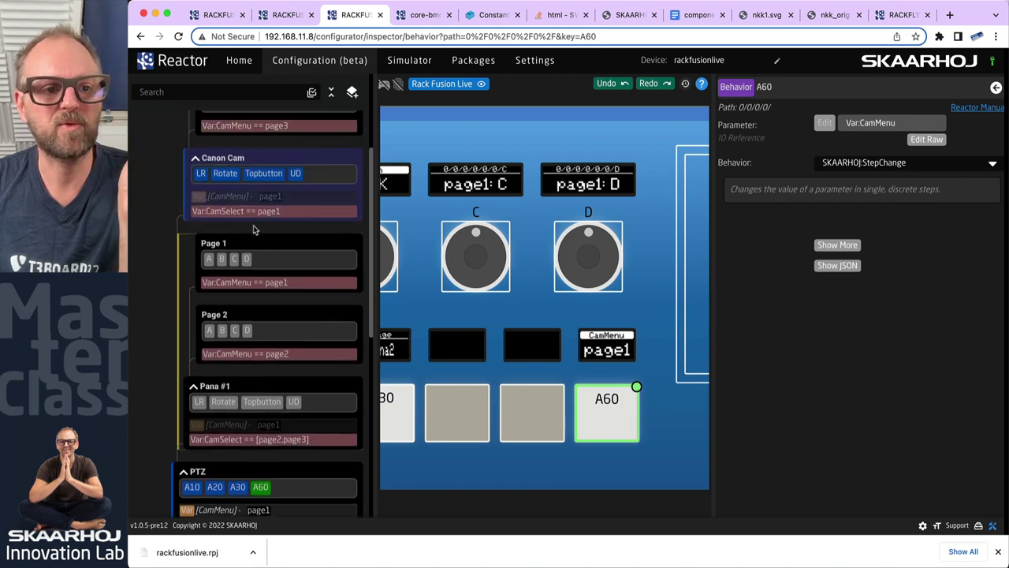
left_click(234, 200)
left_click(741, 382)
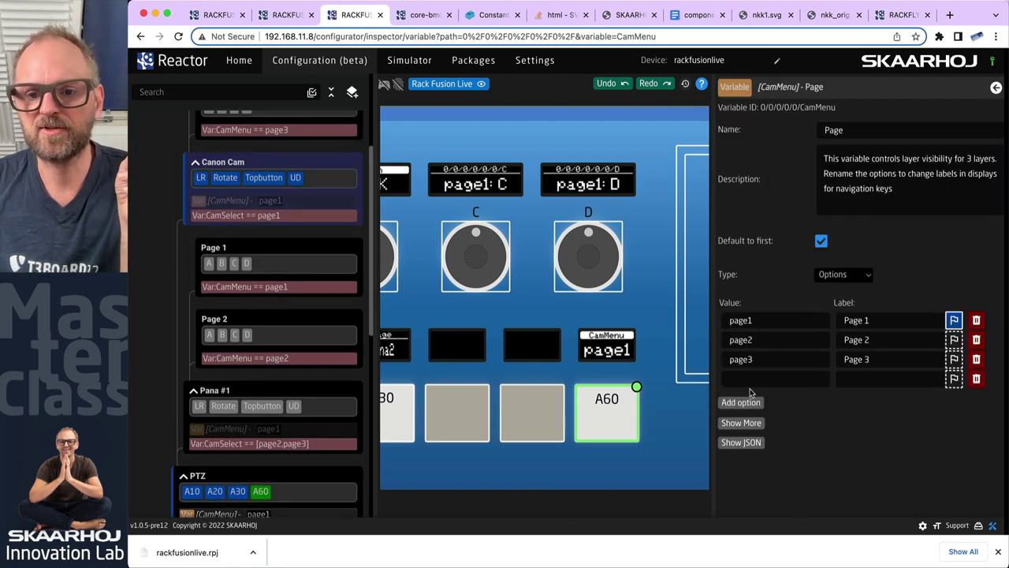
left_click(976, 378)
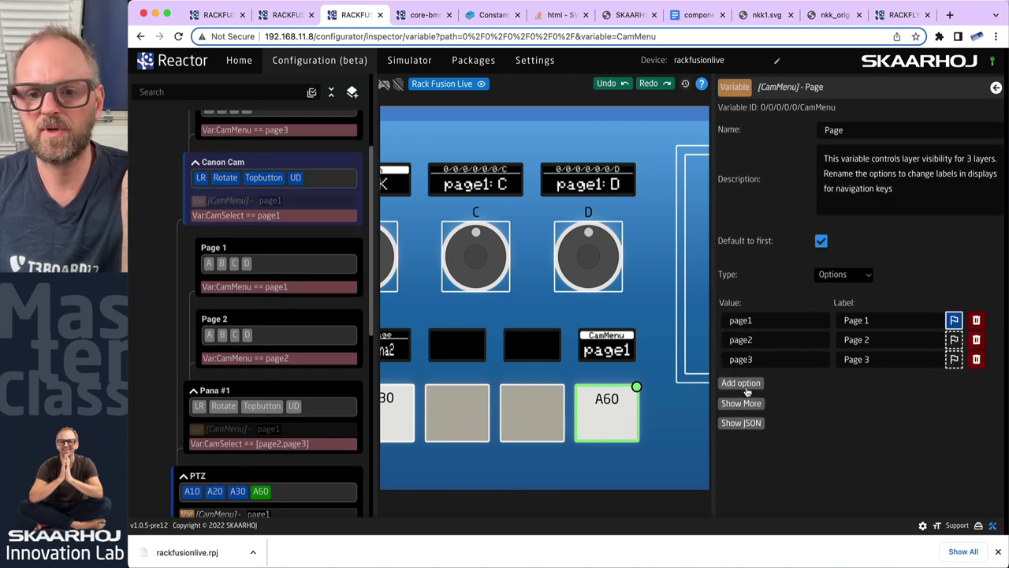
left_click(748, 403)
left_click(819, 463)
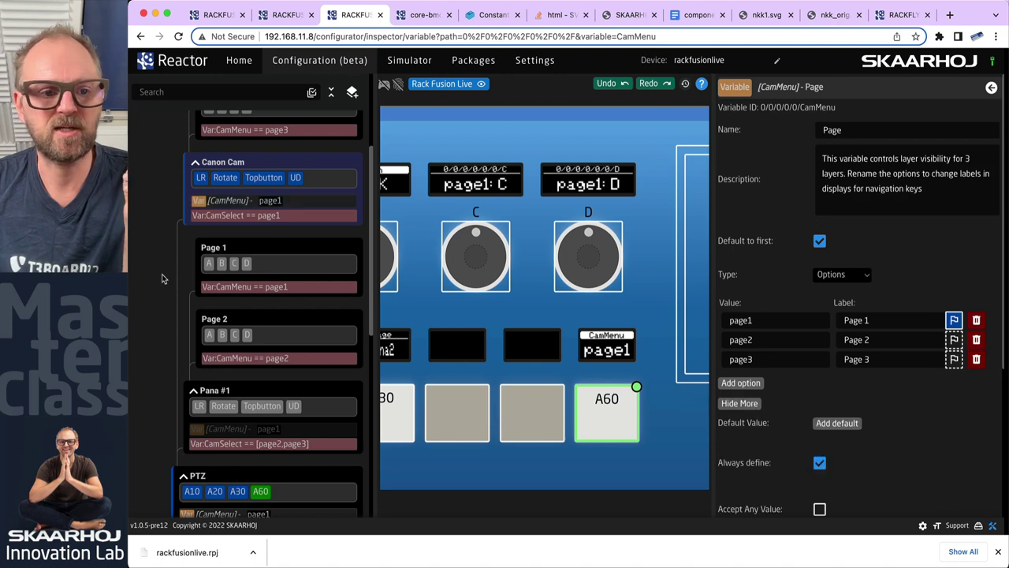
left_click(250, 430)
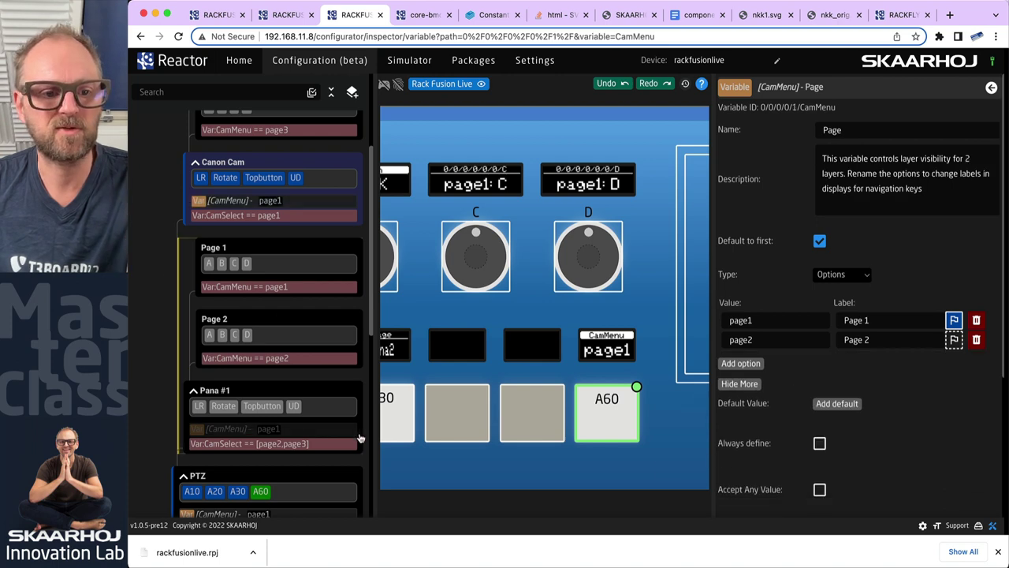
left_click(819, 443)
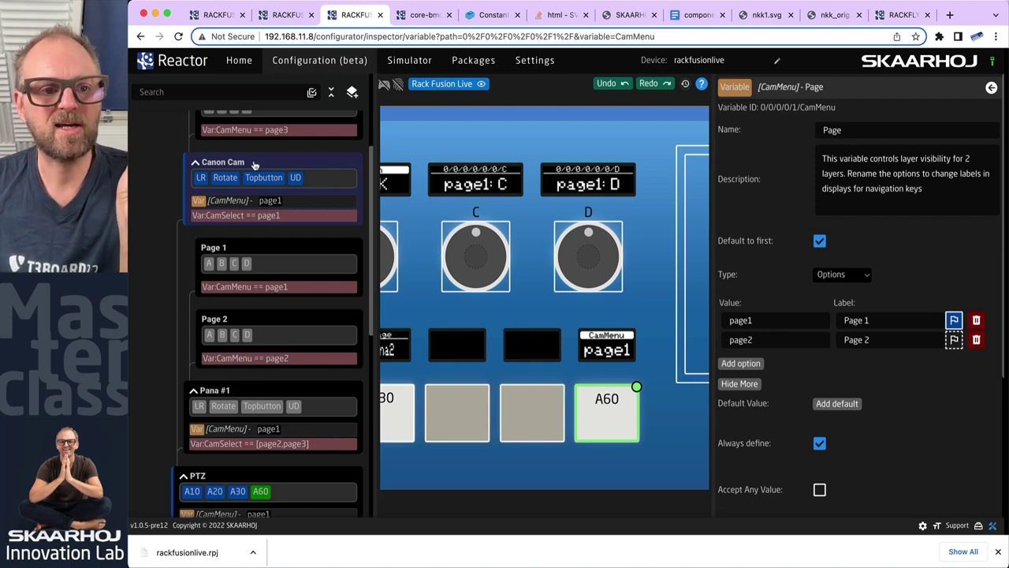
- Turn panel simulation on and test the CamMenu button, stepping it to page3
left_click(386, 85)
left_click(603, 414)
left_click(603, 414)
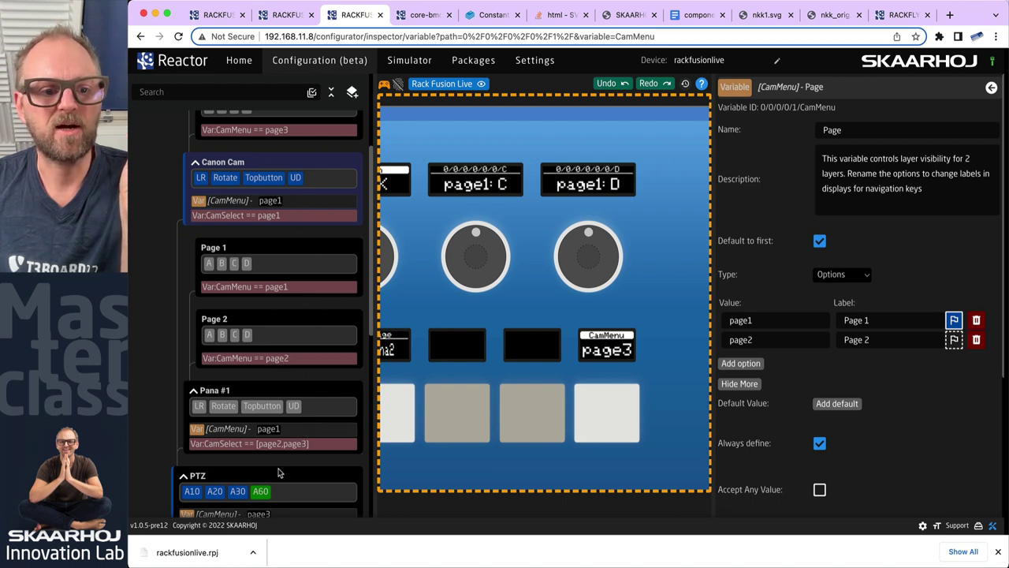
- Copy the A60 page-switching behavior from the PTZ layer onto the Pana #1 and Canon Cam layers
left_click(260, 492)
right_click(260, 492)
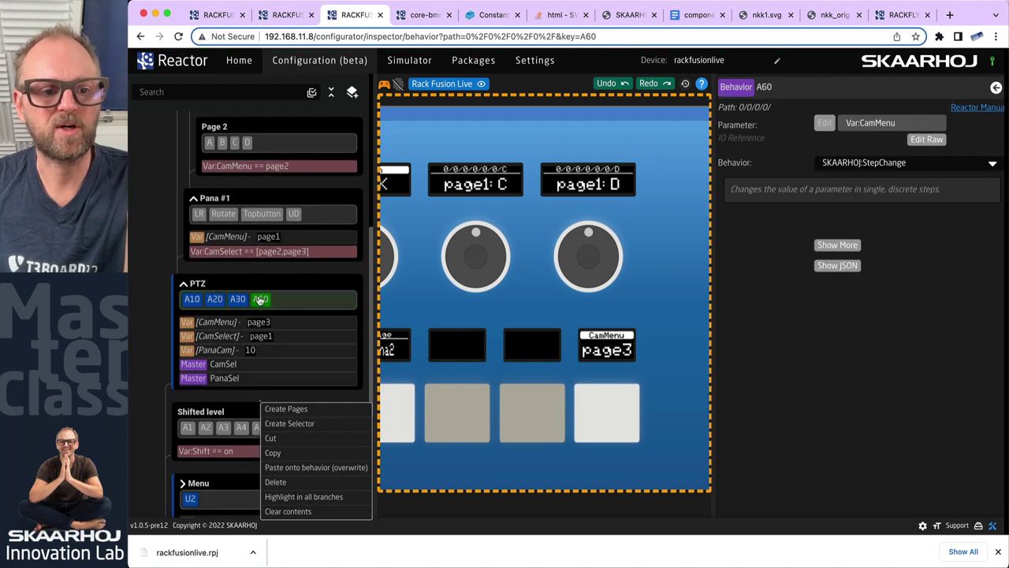
right_click(309, 199)
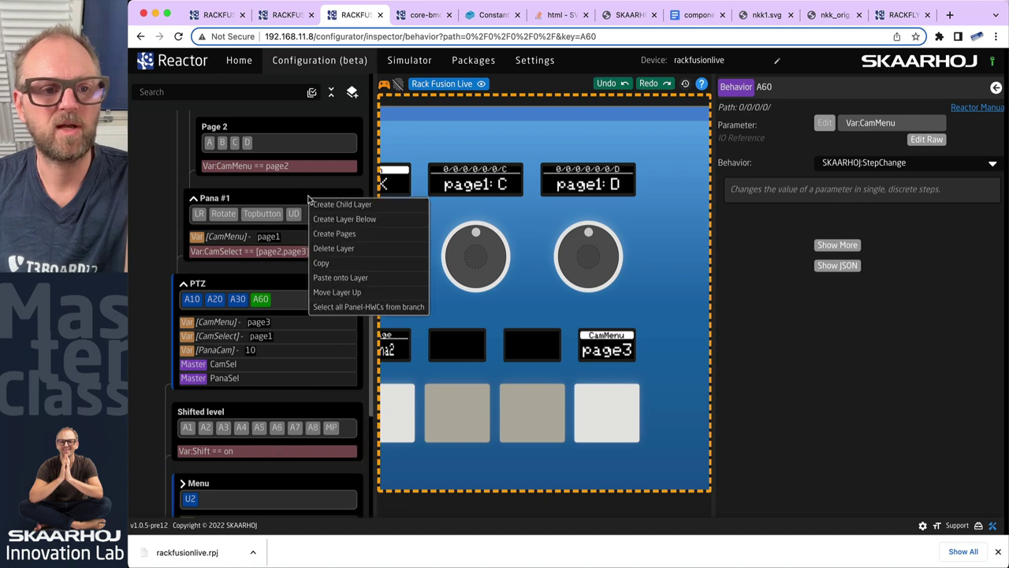
left_click(340, 277)
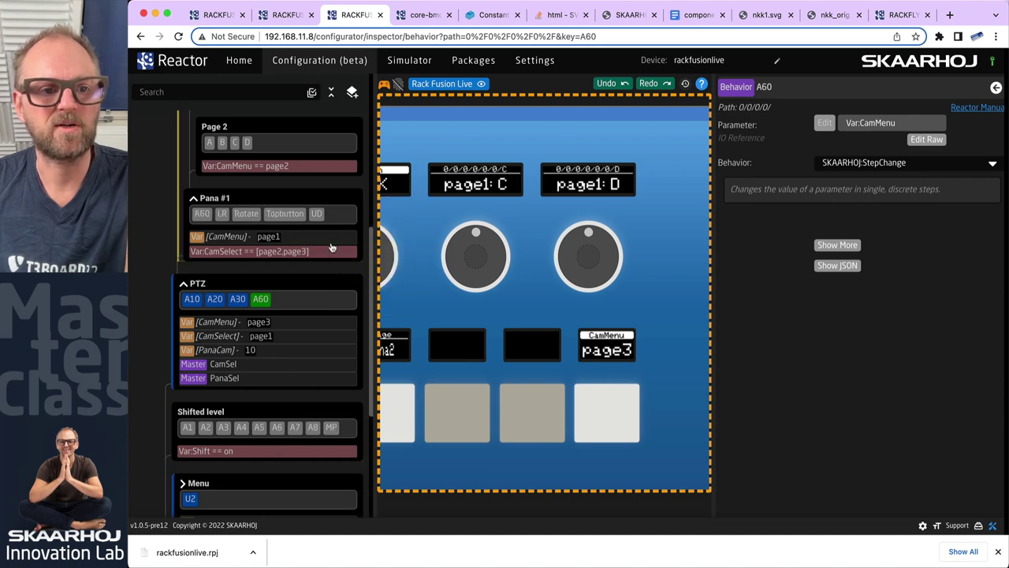
scroll(331, 248, "up", 3)
scroll(331, 248, "up", 3)
right_click(313, 203)
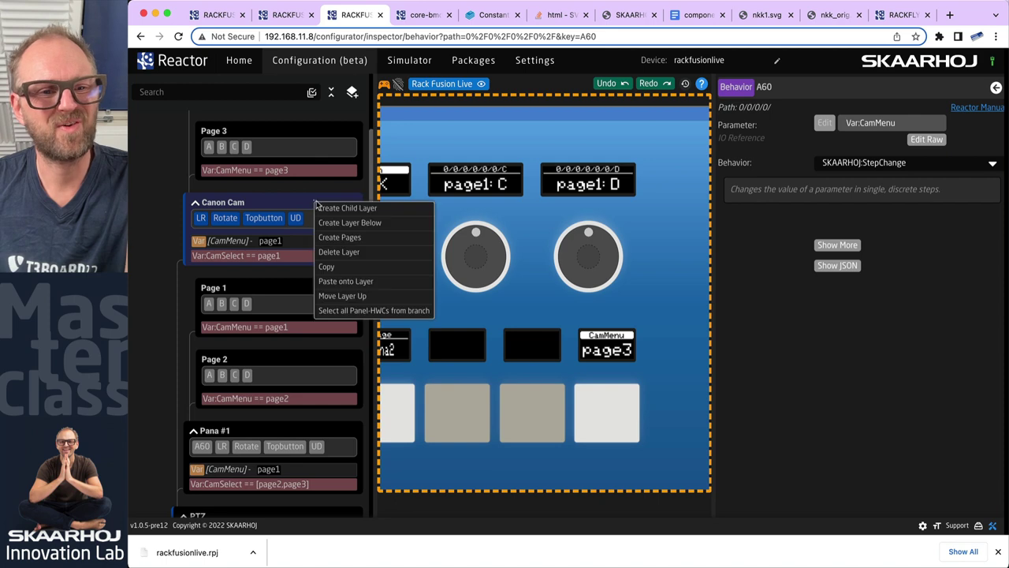
left_click(346, 279)
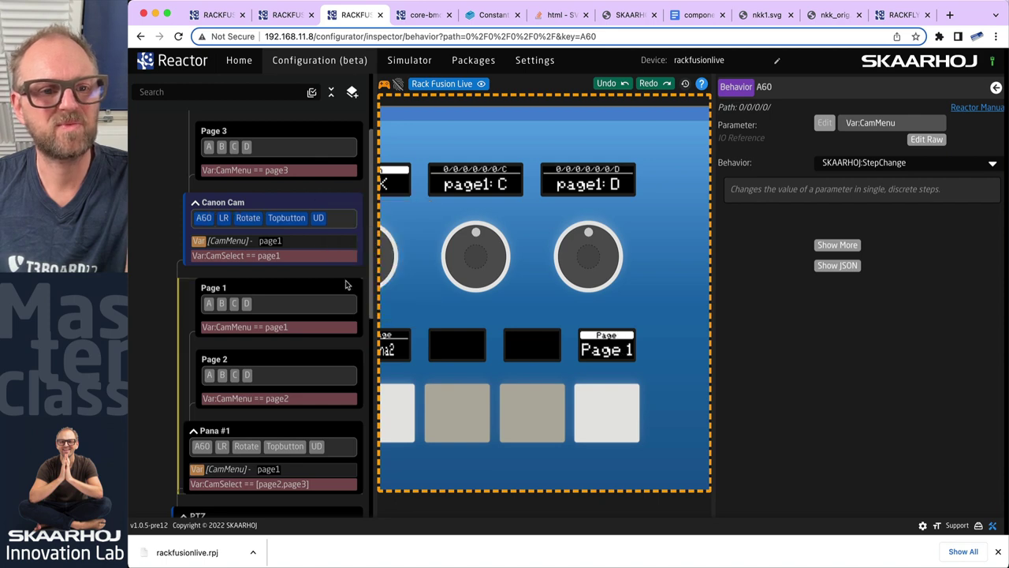
- Select the Canon Cam layer and test its page button by cycling the encoder pages to Page 2
left_click(268, 206)
left_click(601, 428)
left_click(602, 428)
left_click(602, 425)
left_click(603, 421)
left_click(603, 422)
- Compare the A60 behaviors and CamMenu variables in the tree, then cycle the Canon pages with its CamMenu variable open
scroll(353, 337, "up", 3)
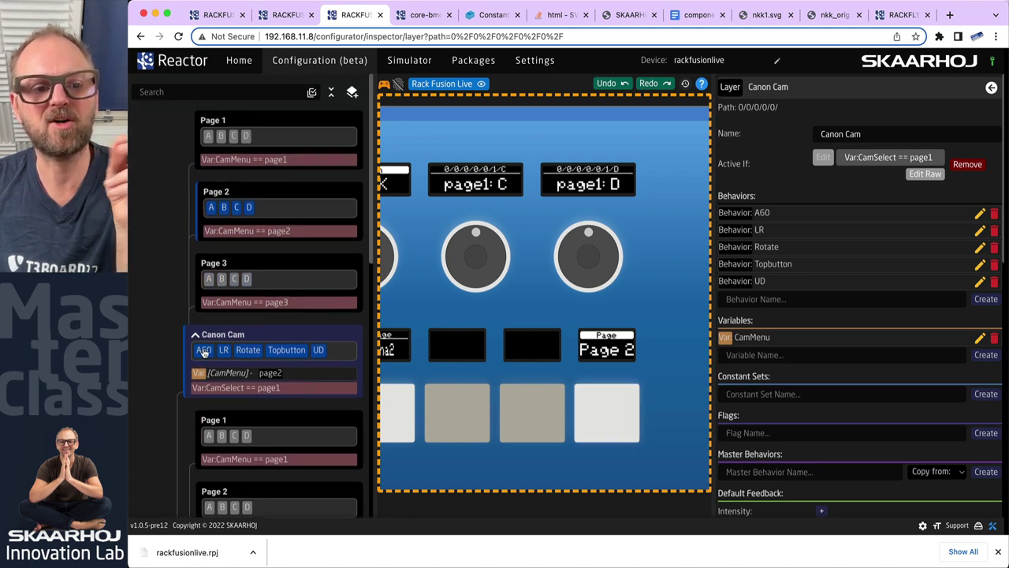
scroll(270, 441, "down", 10)
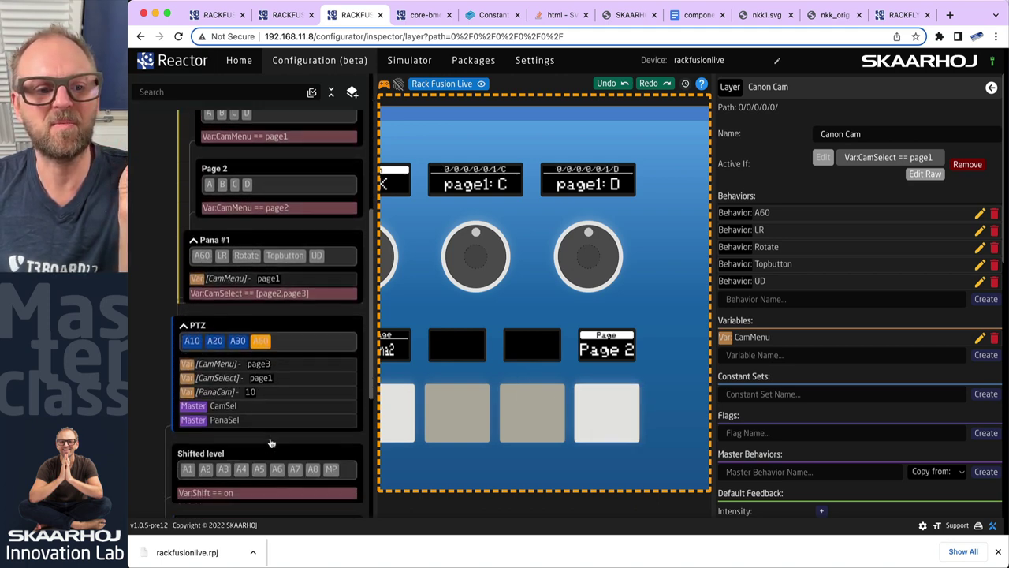
scroll(302, 342, "up", 8)
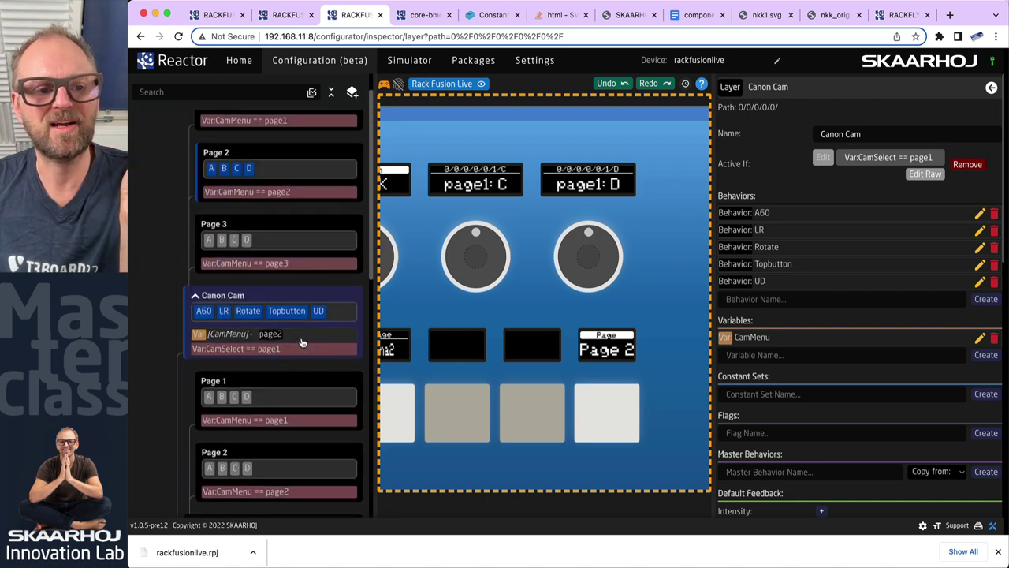
left_click(224, 333)
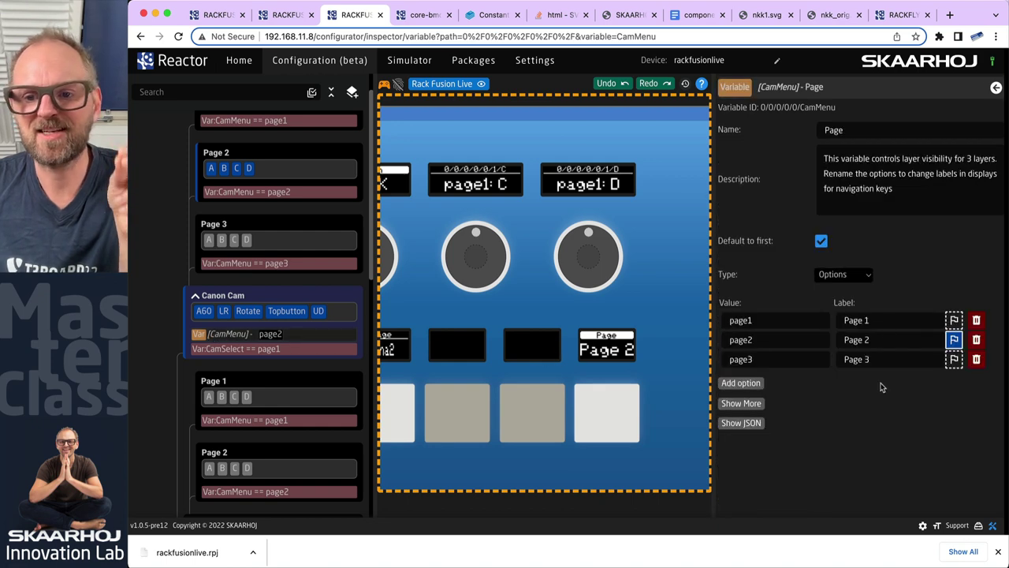
left_click(622, 429)
left_click(623, 429)
left_click(623, 430)
left_click(623, 430)
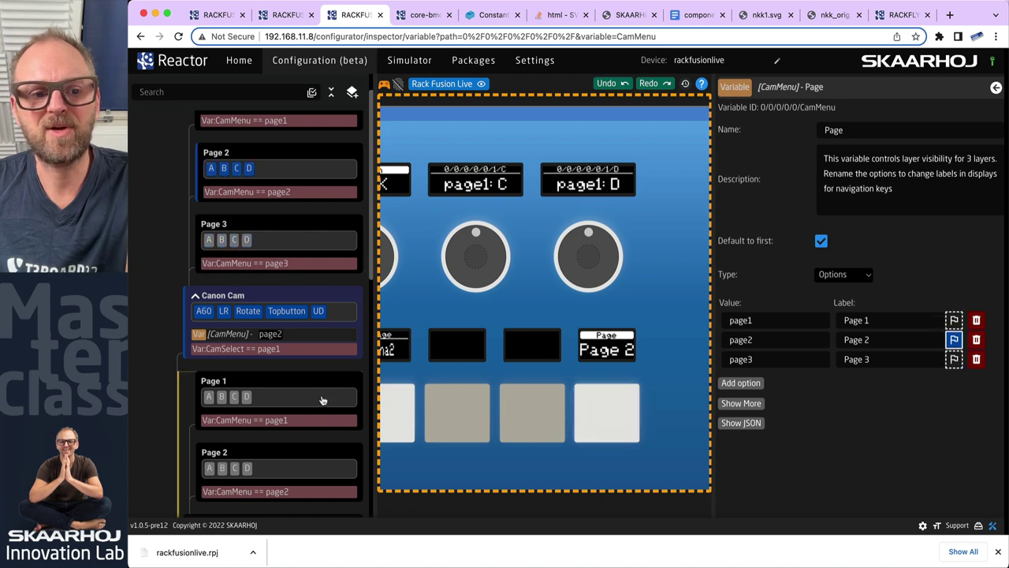
- Switch the simulated panel from the Canon to a Pana camera, with the page button in view
scroll(311, 386, "down", 3)
scroll(432, 370, "down", 3)
left_click(521, 423)
scroll(650, 373, "up", 3)
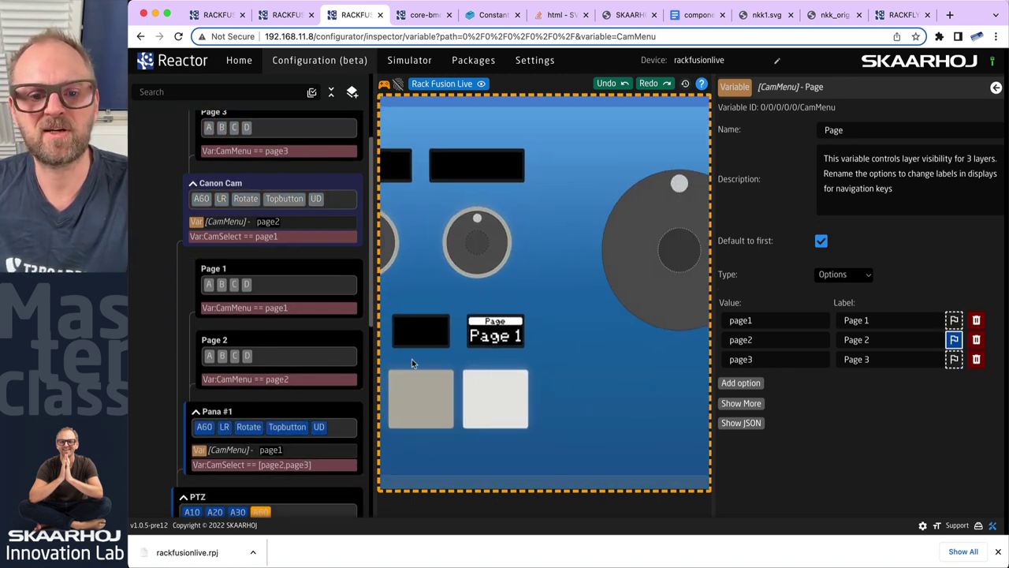
scroll(480, 418, "up", 2)
- Test the Pana camera's page button by switching between its two pages, ending on Page 2, and check the layer's CamMenu variable
left_click(577, 241)
left_click(577, 241)
left_click(576, 241)
left_click(578, 241)
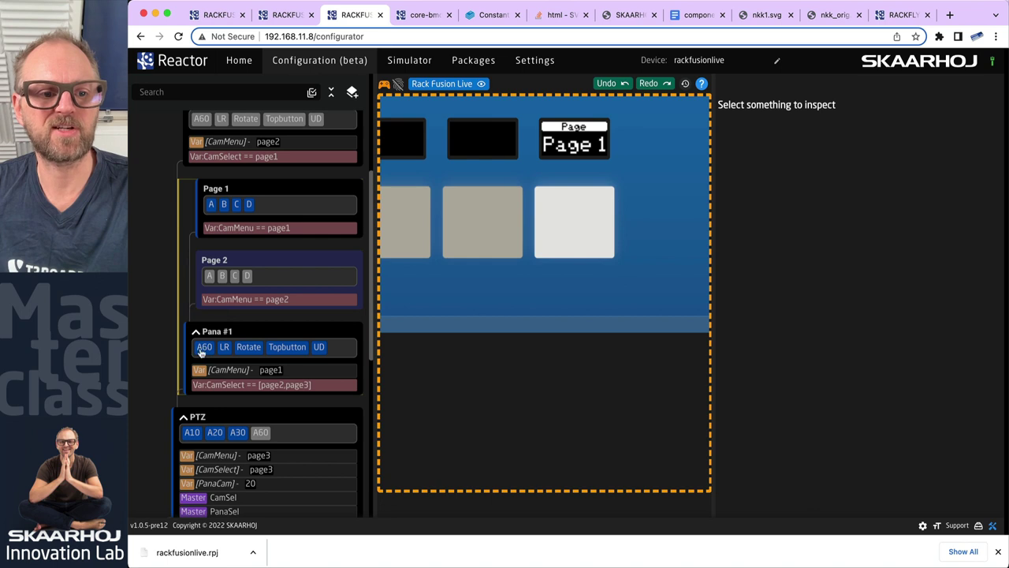
left_click(579, 241)
left_click(581, 221)
left_click(581, 239)
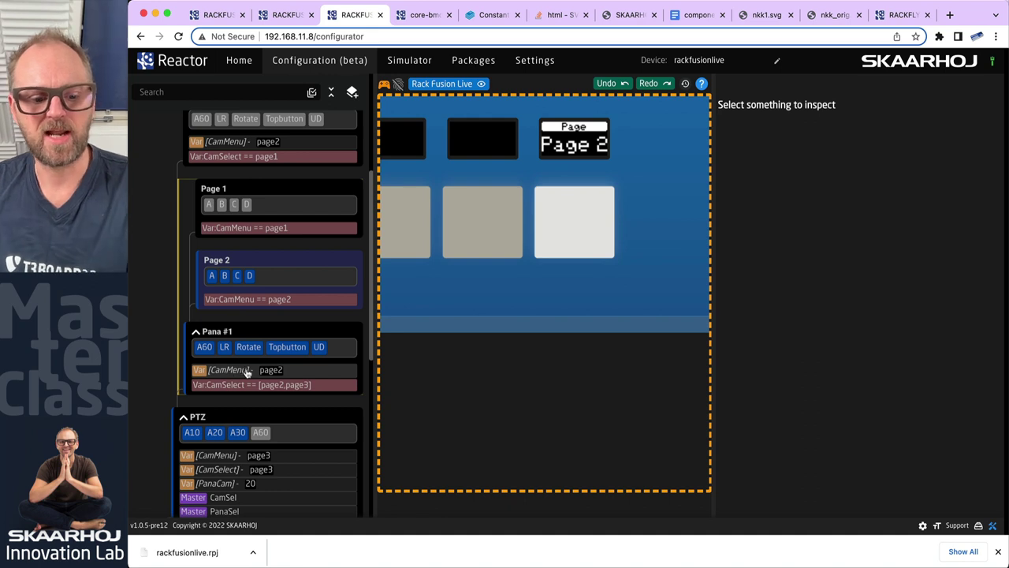
scroll(245, 371, "down", 2)
scroll(245, 368, "up", 2)
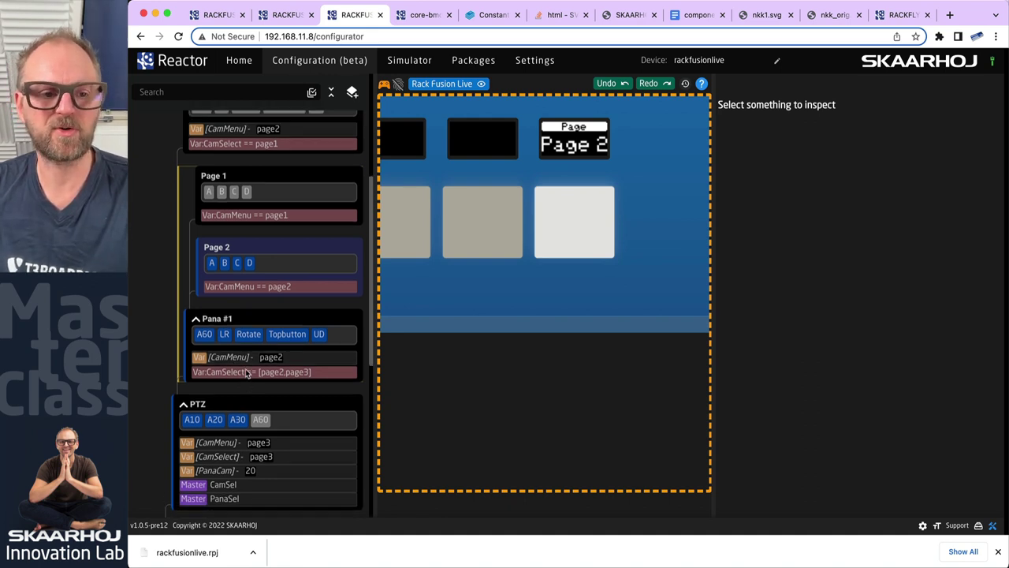
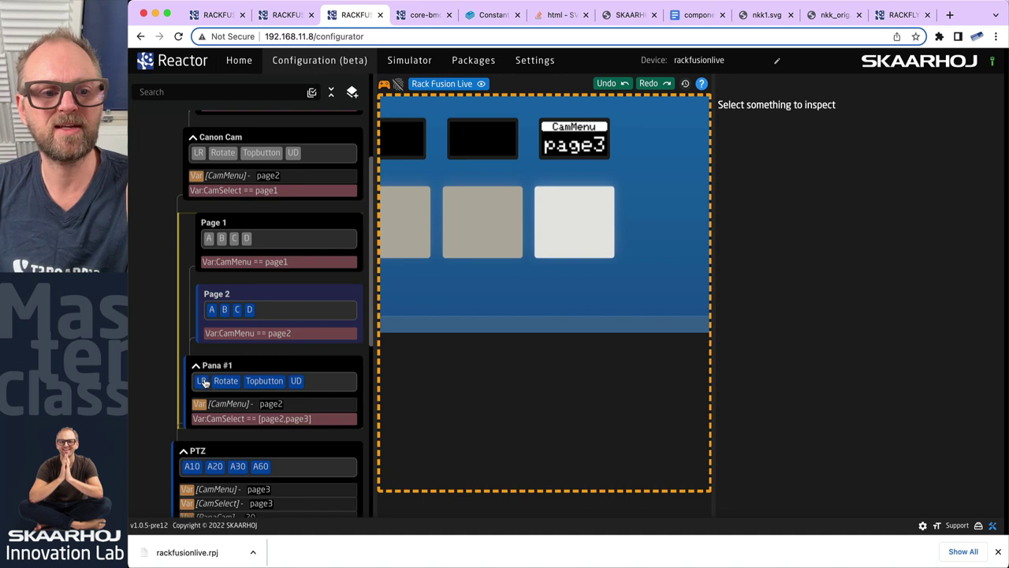
- Turn off Always define for the CamMenu variables on the Canon Cam and Pana #1 layers
left_click(220, 177)
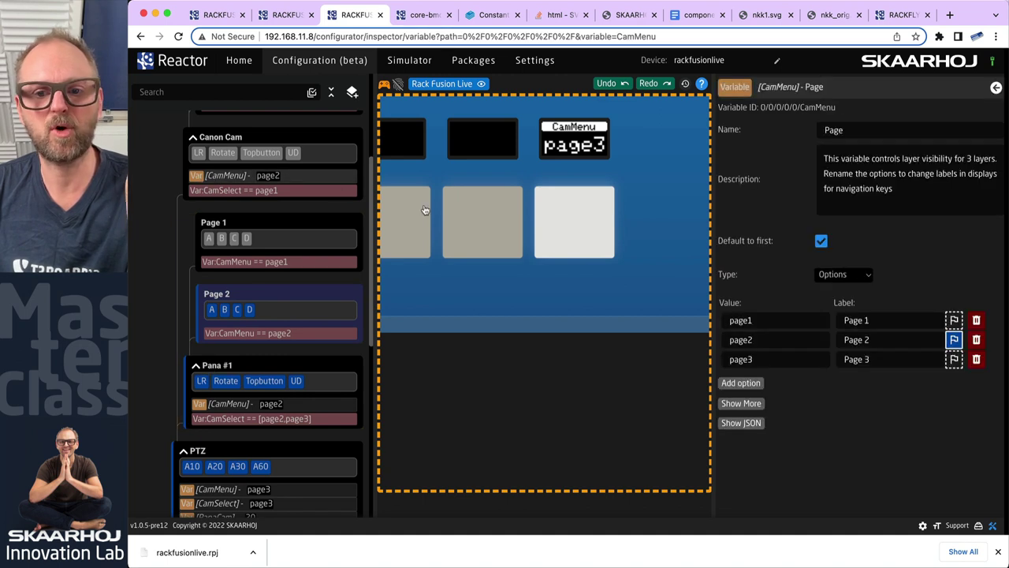
left_click(744, 404)
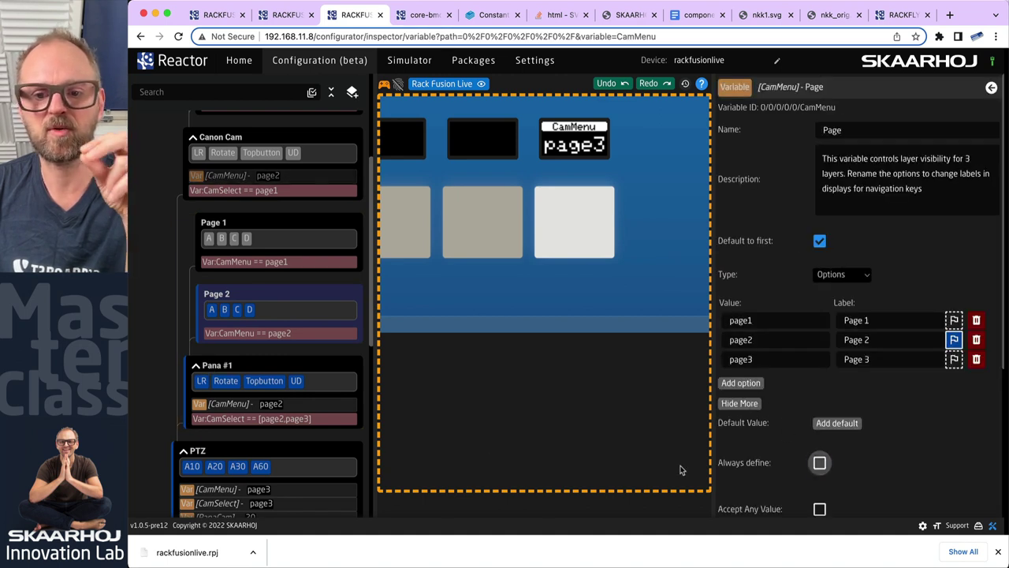
left_click(213, 369)
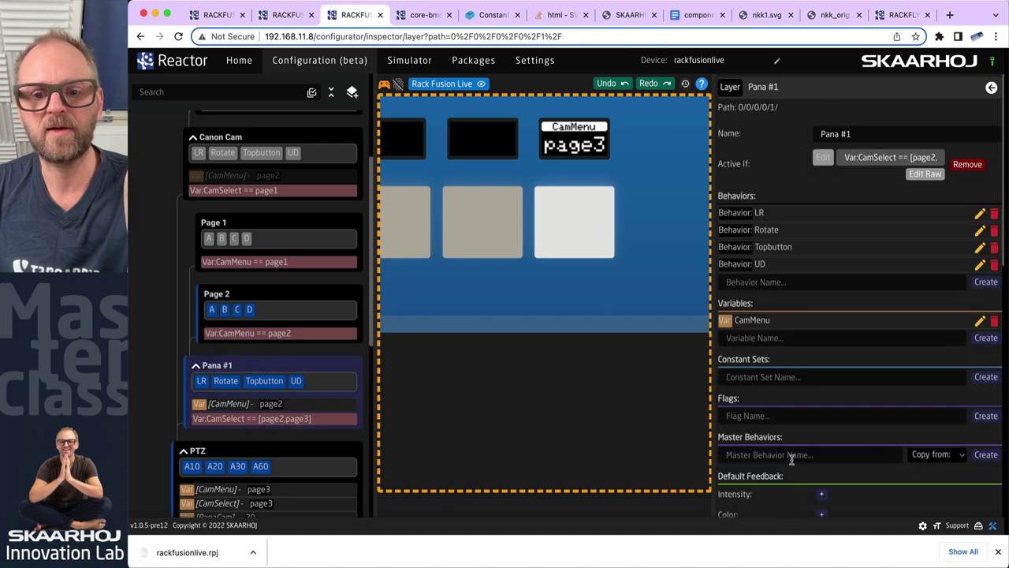
scroll(812, 500, "down", 1)
left_click(217, 404)
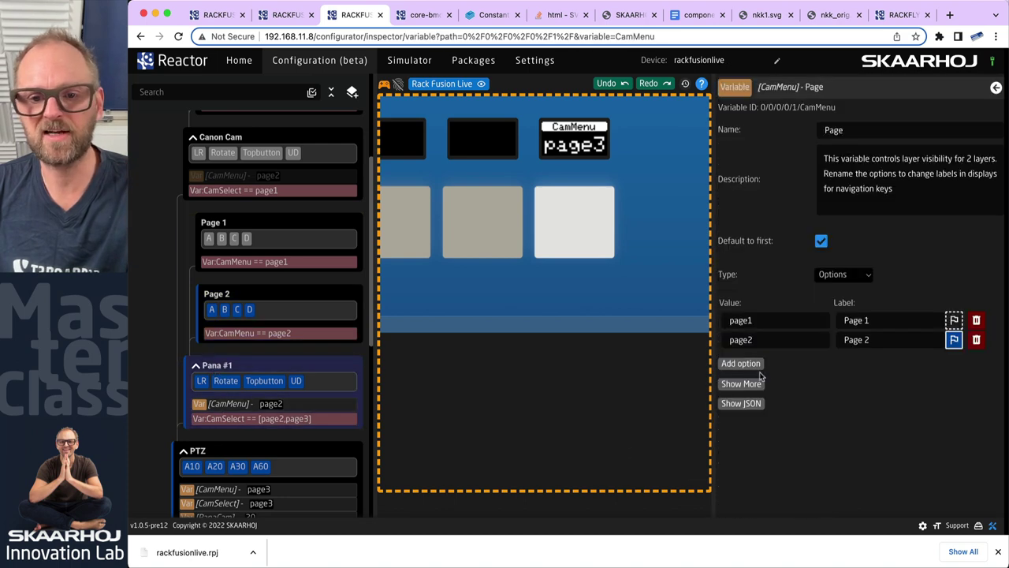
left_click(743, 384)
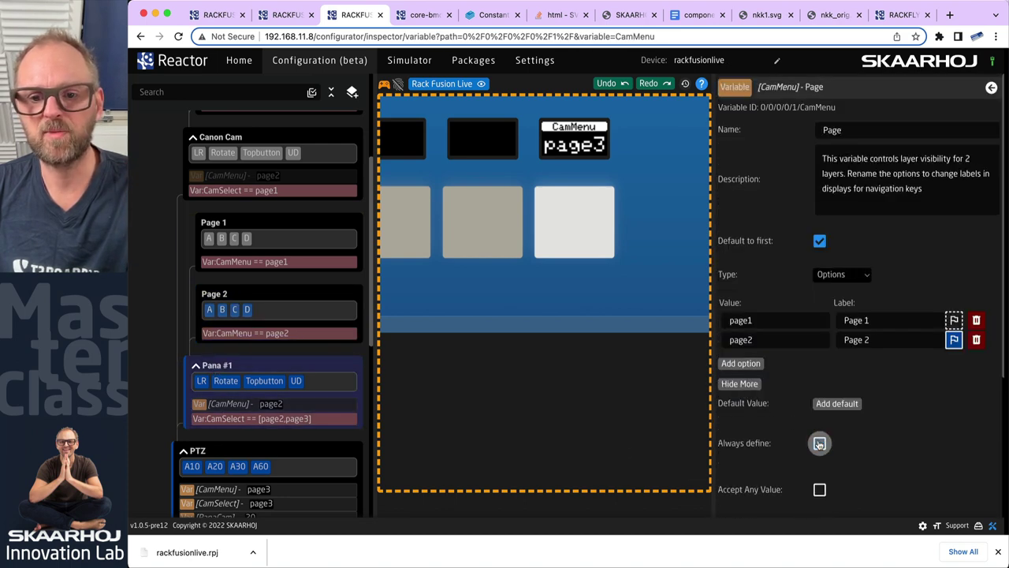
- Open the PTZ layer's CamMenu variable, step the panel's CamMenu button to page2, and review the variable's additional options
scroll(351, 347, "up", 2)
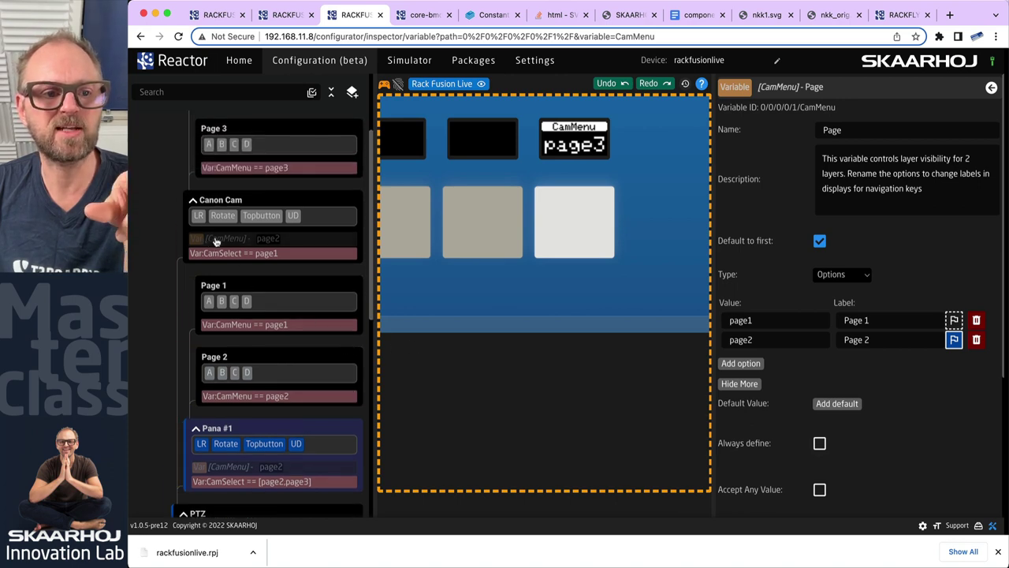
scroll(260, 457, "down", 5)
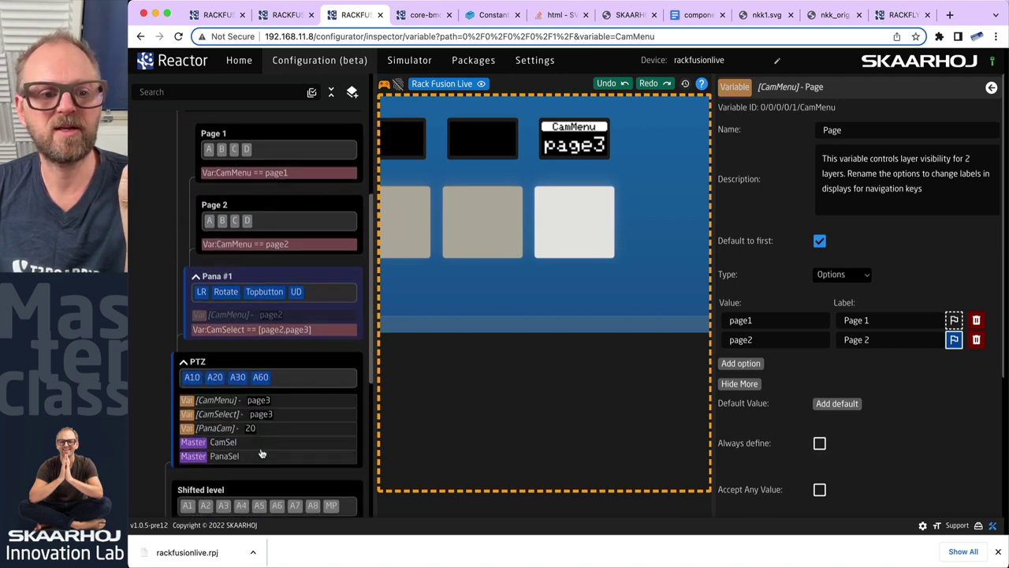
left_click(220, 400)
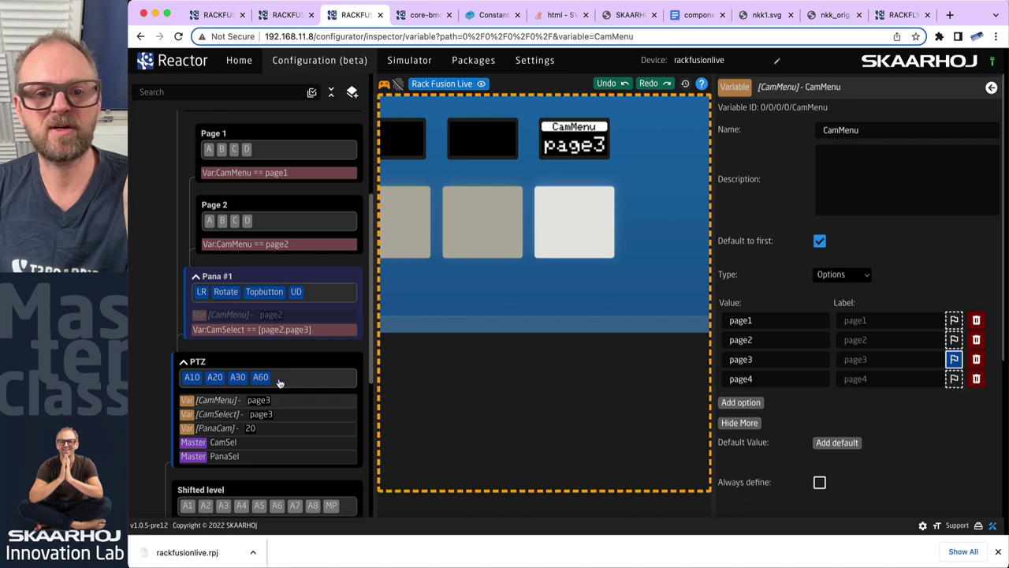
left_click(581, 248)
left_click(581, 248)
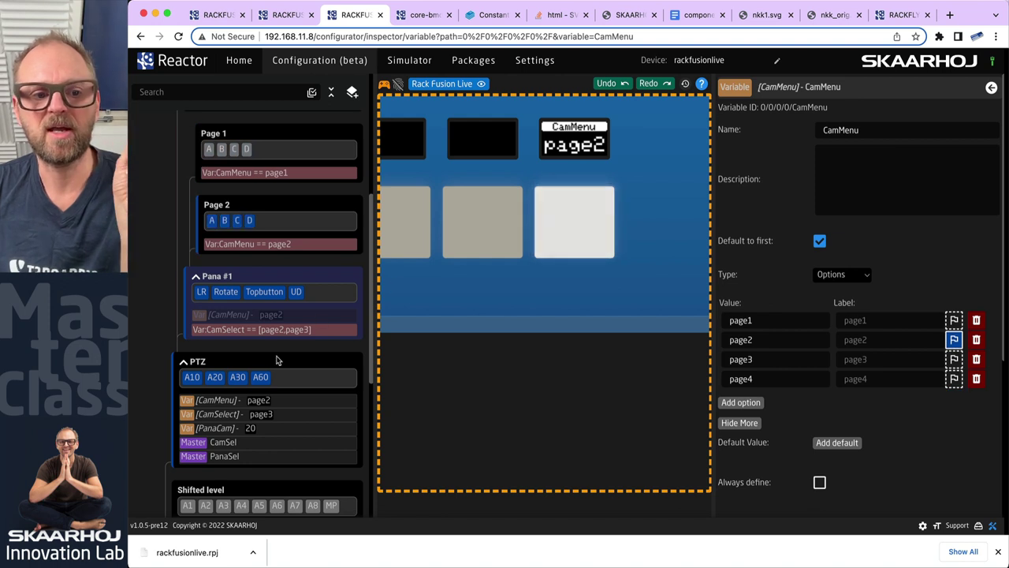
scroll(229, 351, "up", 3)
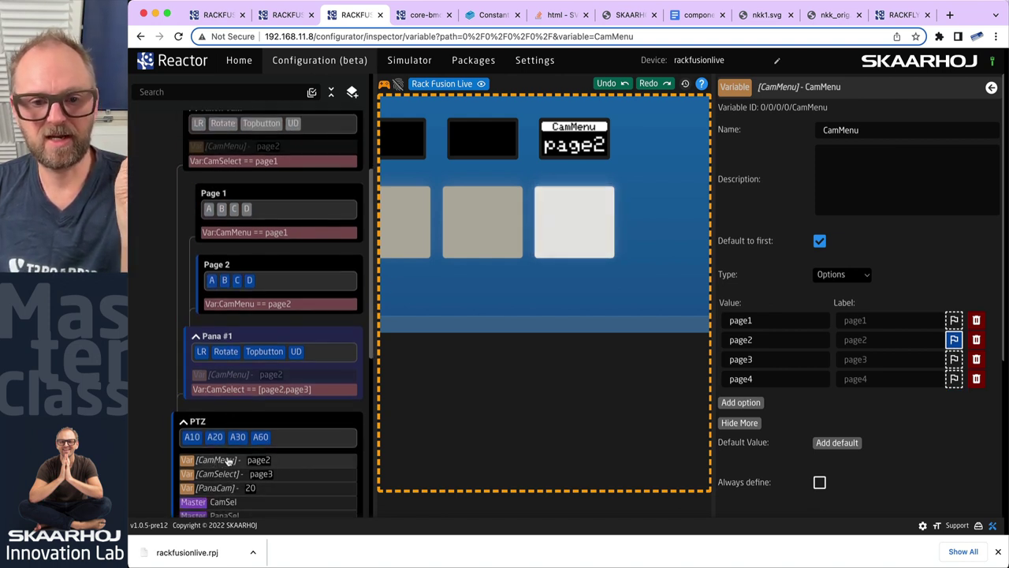
scroll(846, 465, "down", 5)
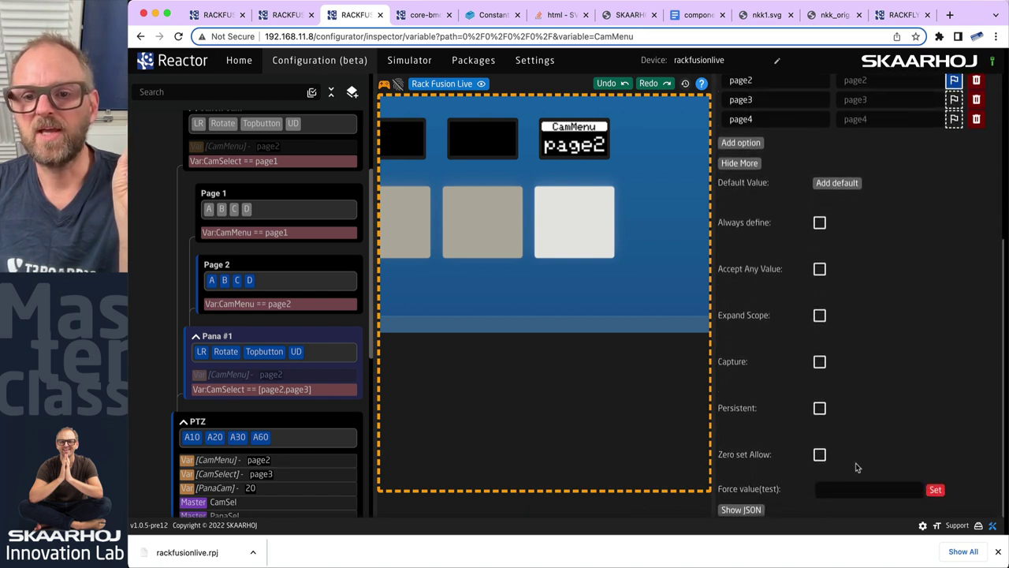
- Turn on Capture for the PTZ layer's CamMenu variable and Expand Scope for the Pana #1 layer's CamMenu variable
left_click(819, 362)
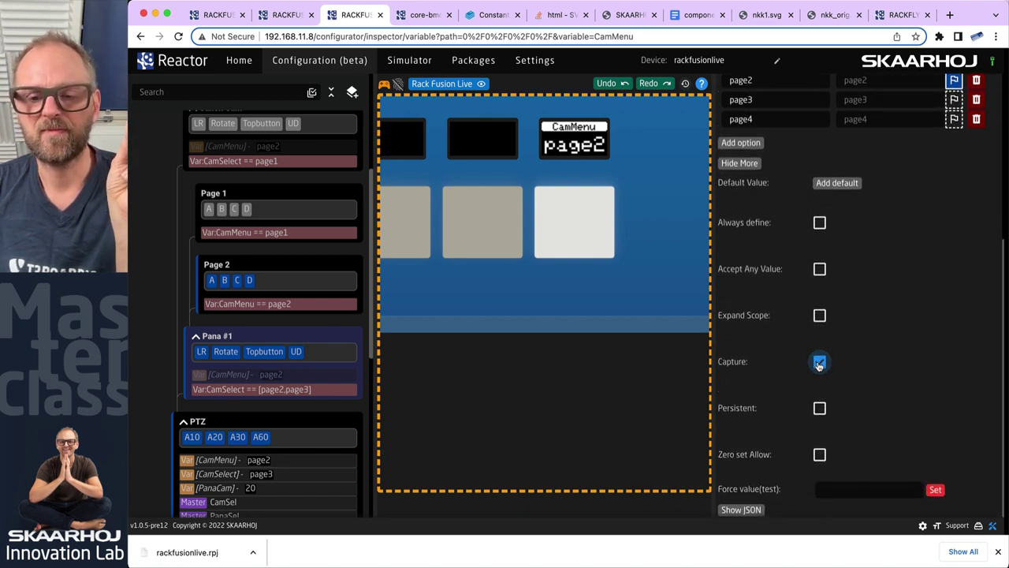
scroll(279, 375, "up", 3)
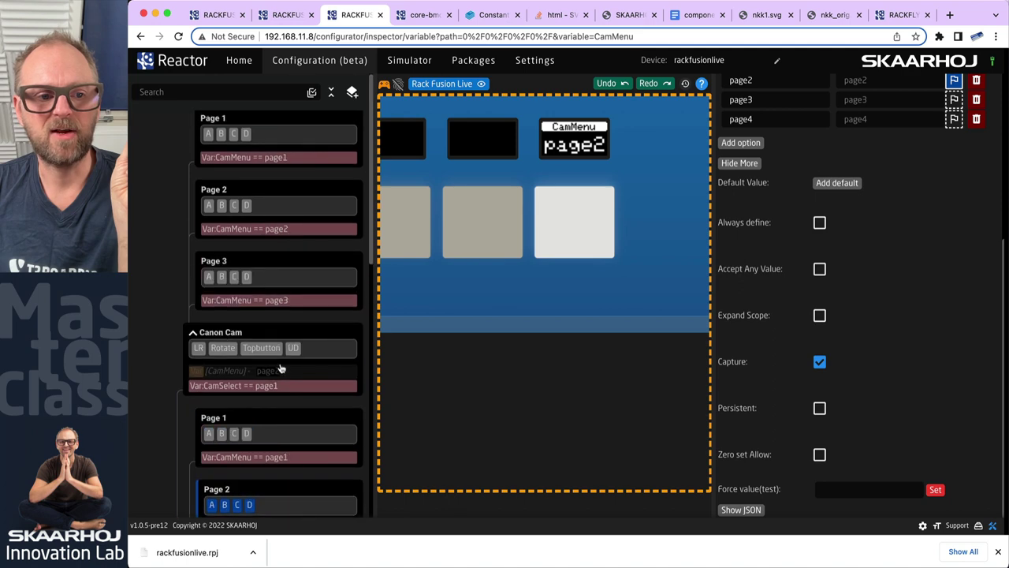
scroll(232, 372, "down", 5)
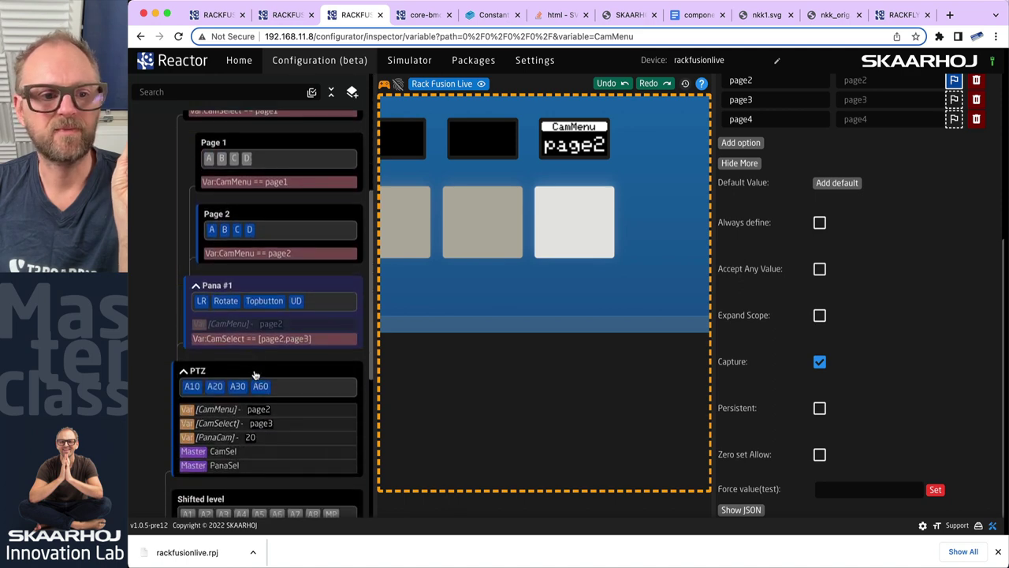
left_click(233, 325)
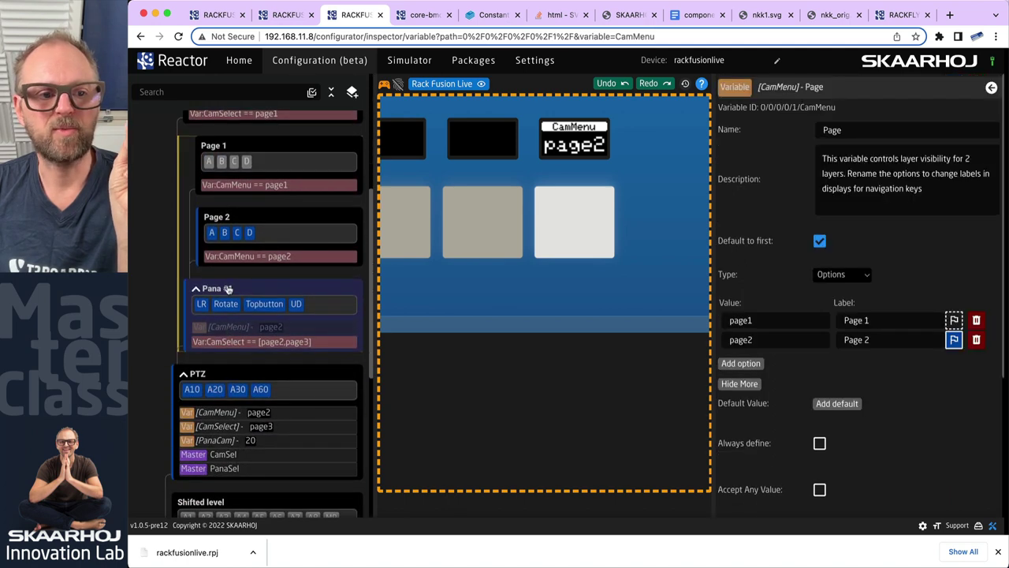
scroll(867, 453, "down", 3)
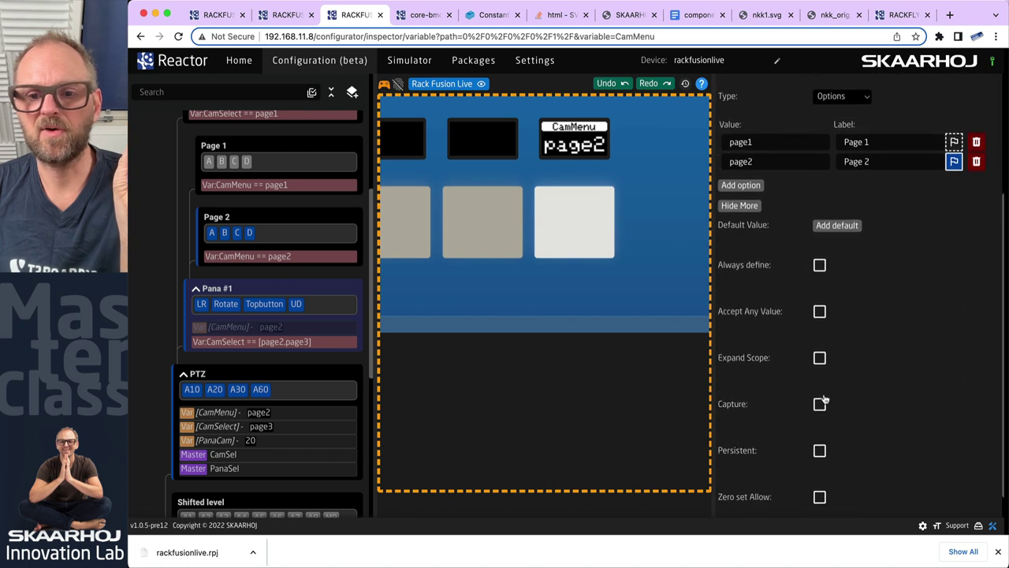
left_click(820, 358)
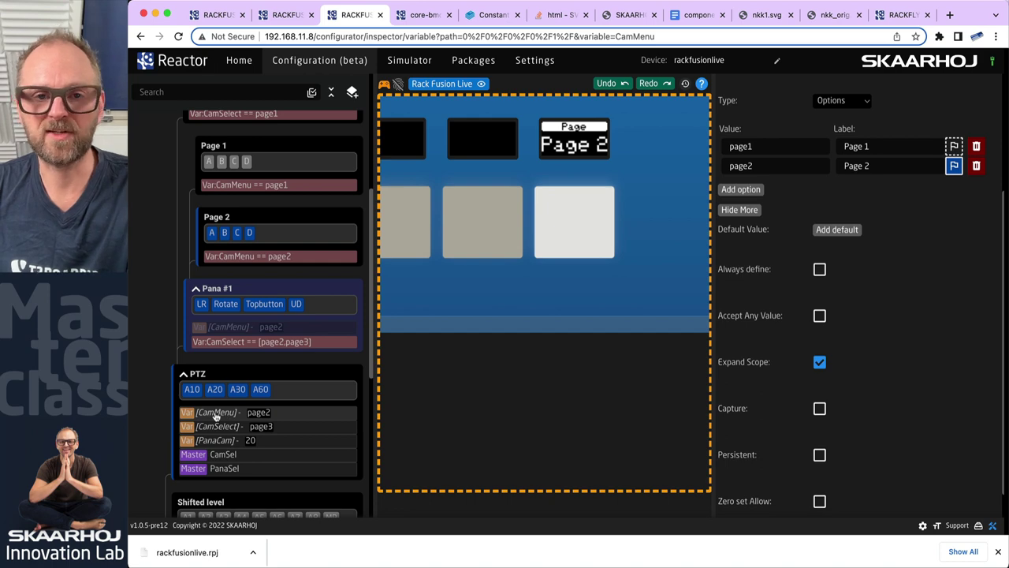
- Turn on Expand Scope for the Canon Cam layer's CamMenu variable
scroll(214, 416, "up", 5)
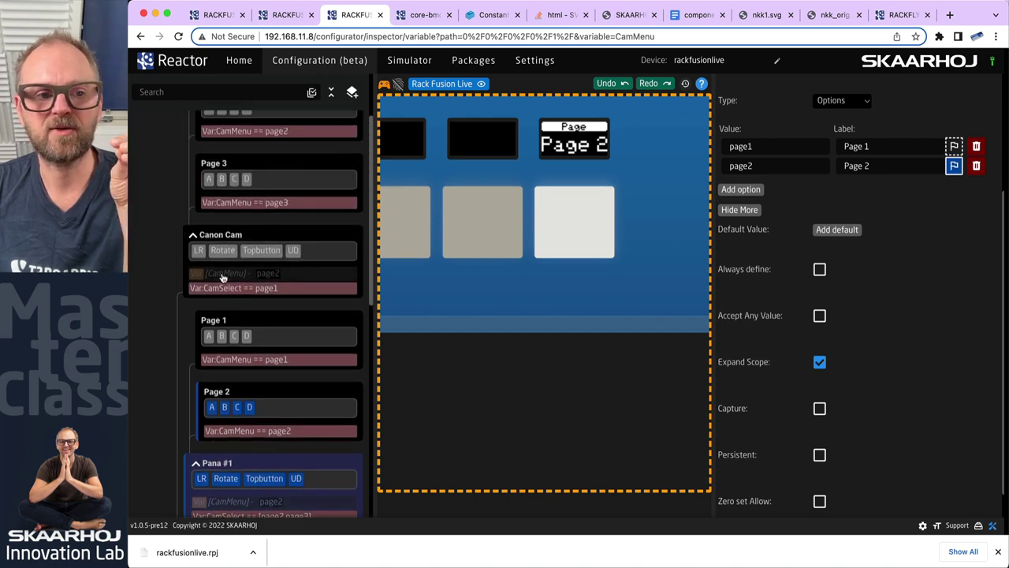
left_click(223, 277)
scroll(820, 460, "down", 3)
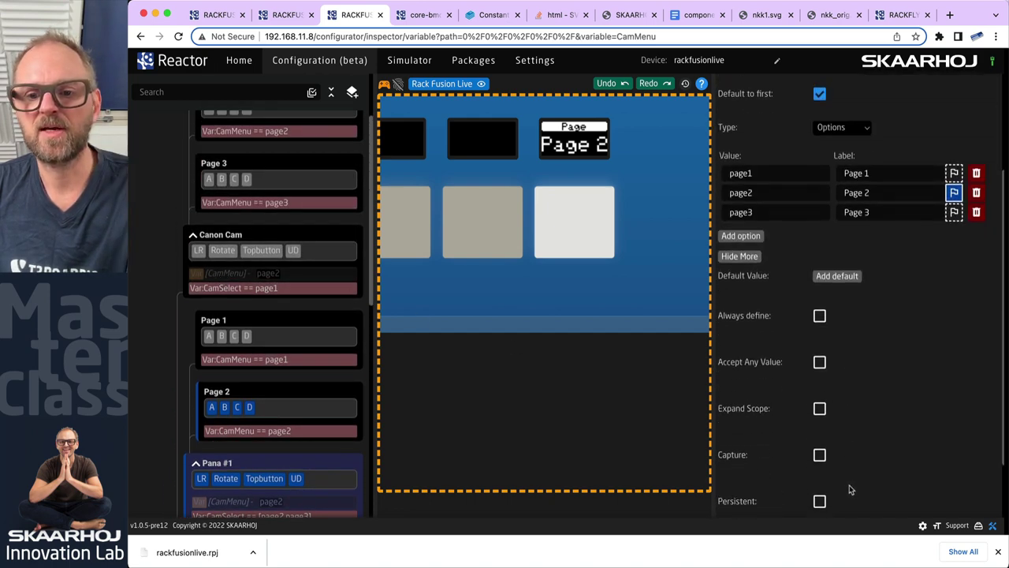
left_click(819, 406)
scroll(255, 304, "down", 1)
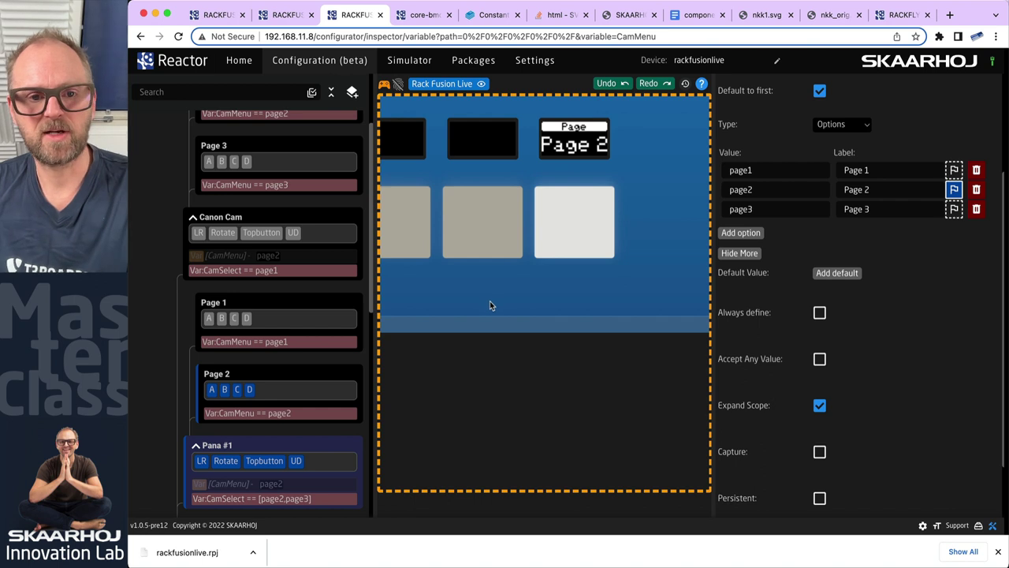
- Switch the simulated panel to the Canon camera and test its page button through Page 3 to Page 1, checking the PTZ layer's variables
scroll(489, 305, "down", 5)
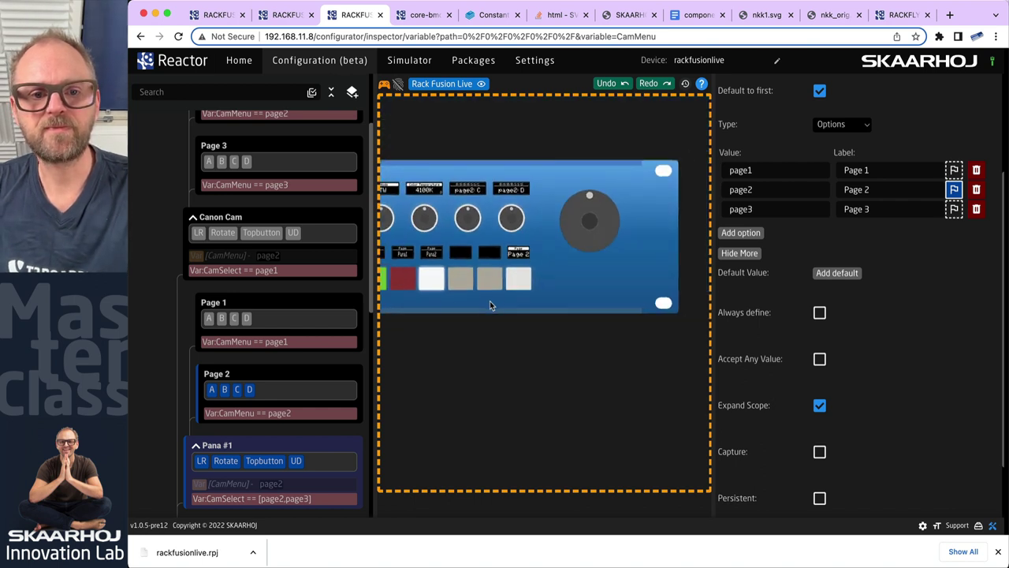
scroll(539, 314, "left", 3)
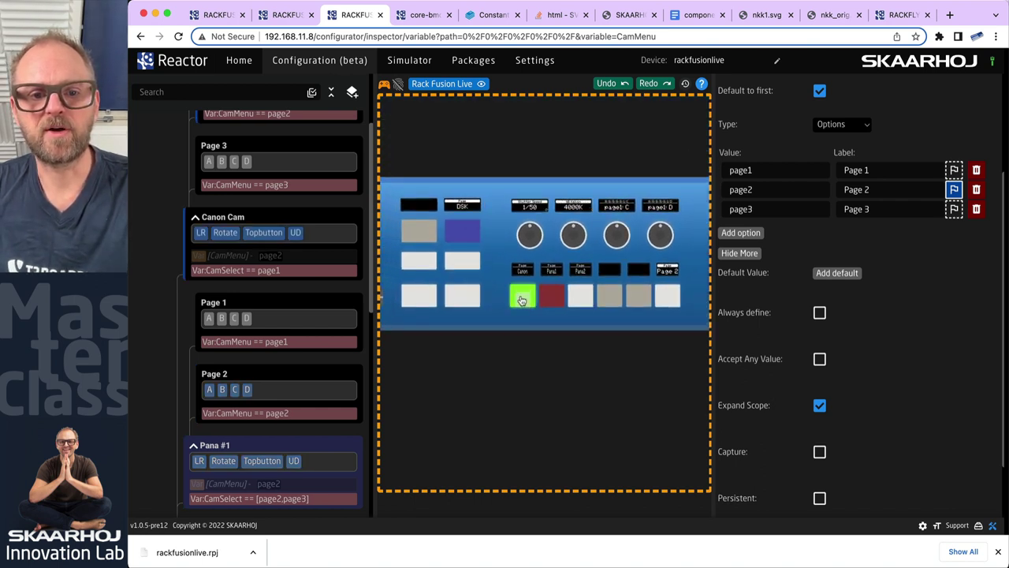
left_click(667, 295)
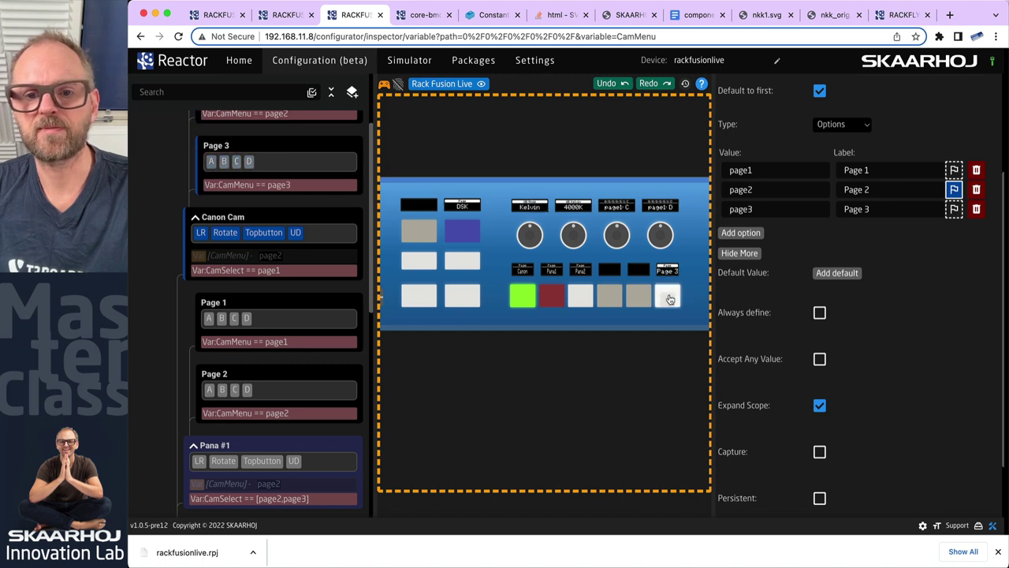
scroll(259, 326, "down", 4)
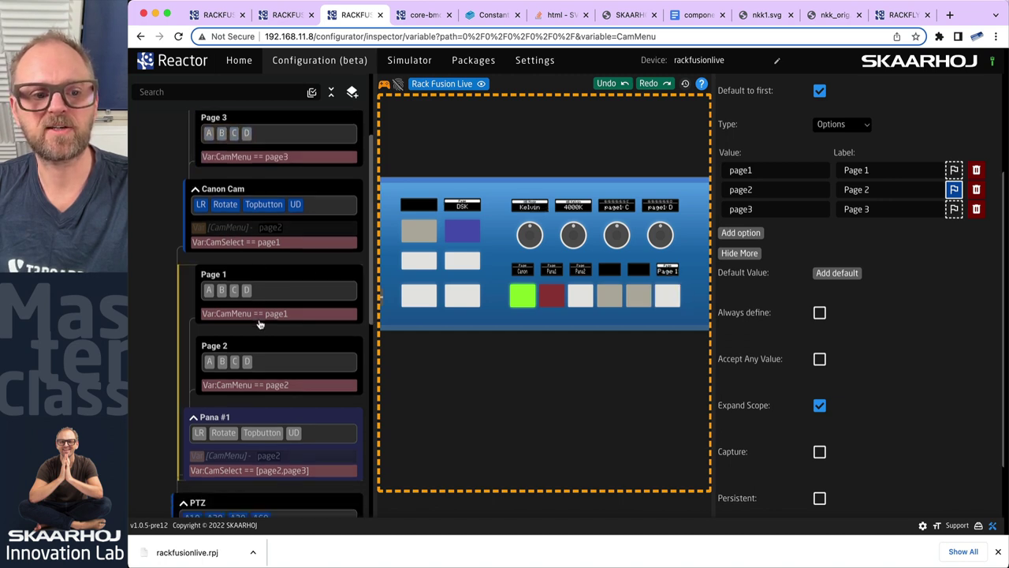
scroll(242, 362, "down", 1)
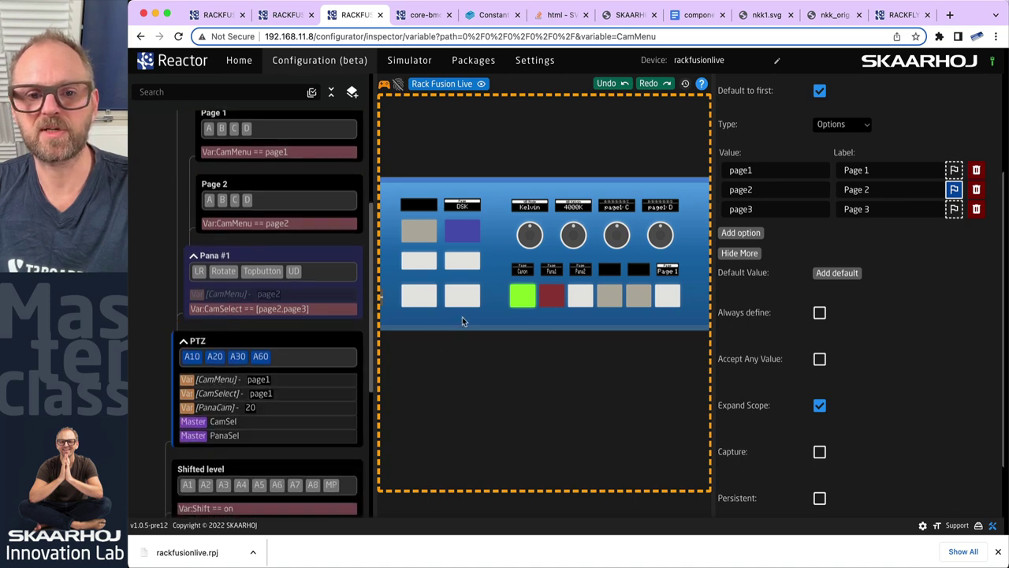
- Test the shared page selection by stepping Pana1 to Page 2, switching to Canon and stepping to Page 3, and returning to Pana1
left_click(550, 298)
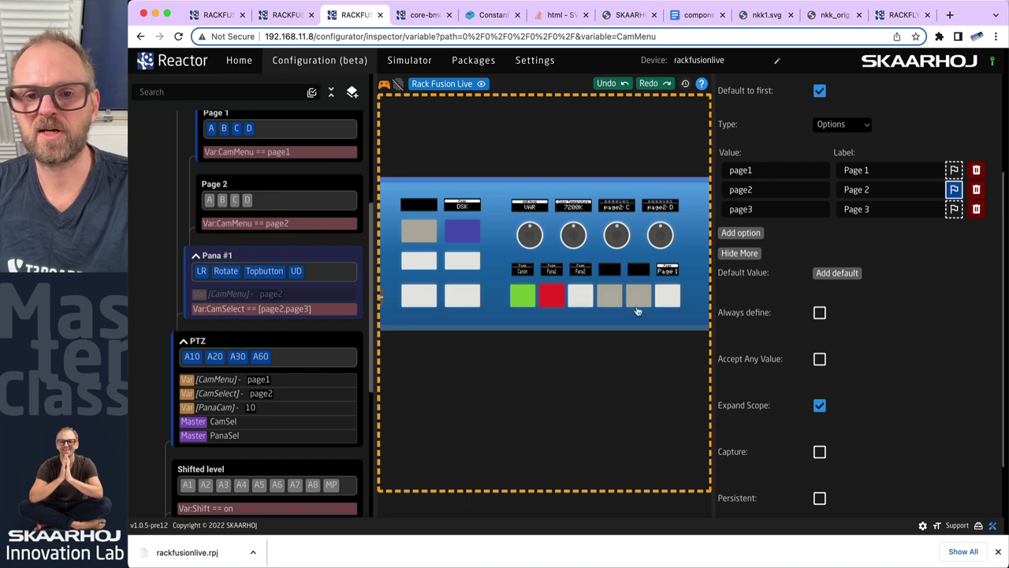
left_click(667, 295)
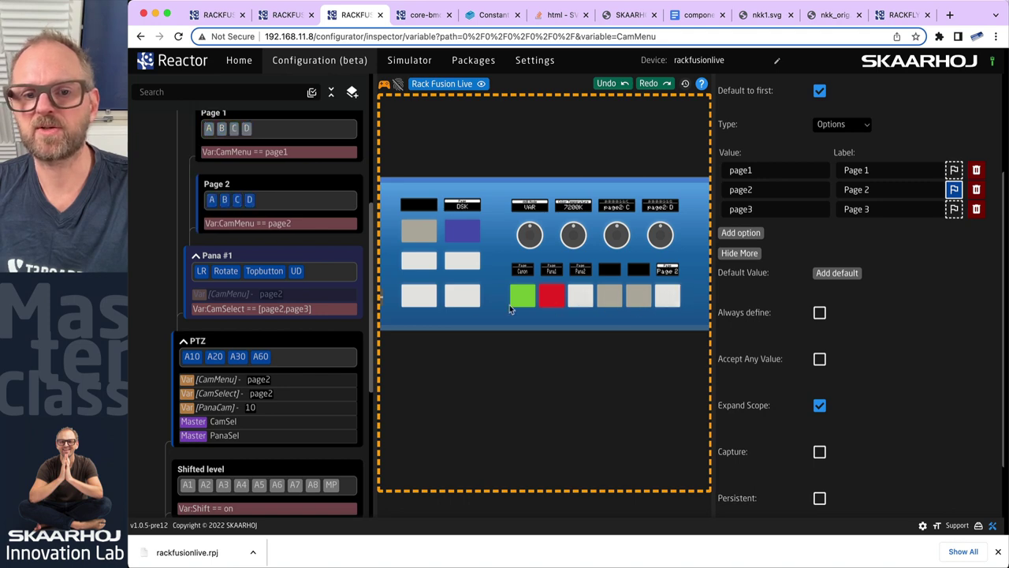
left_click(520, 298)
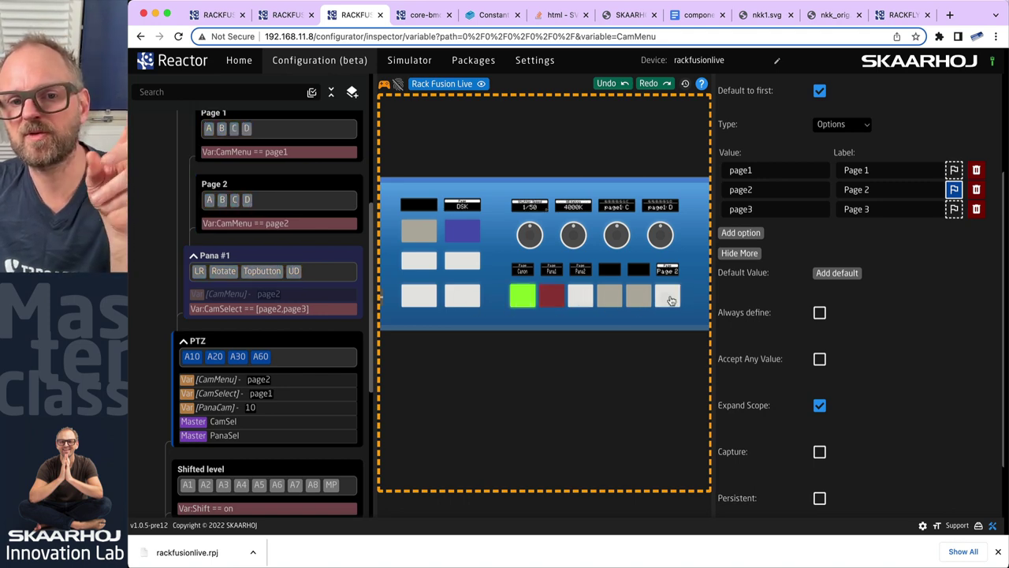
left_click(668, 298)
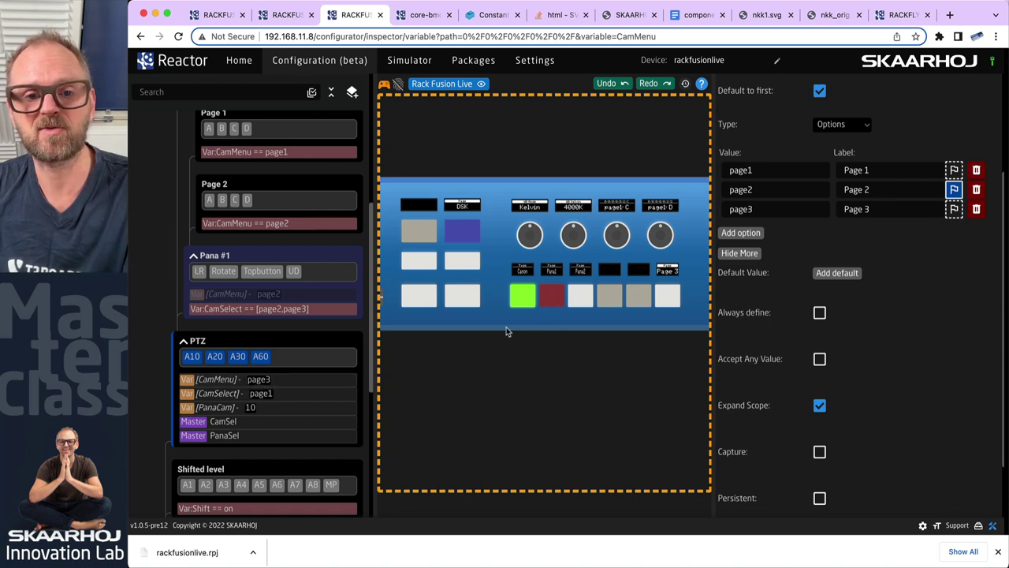
left_click(552, 298)
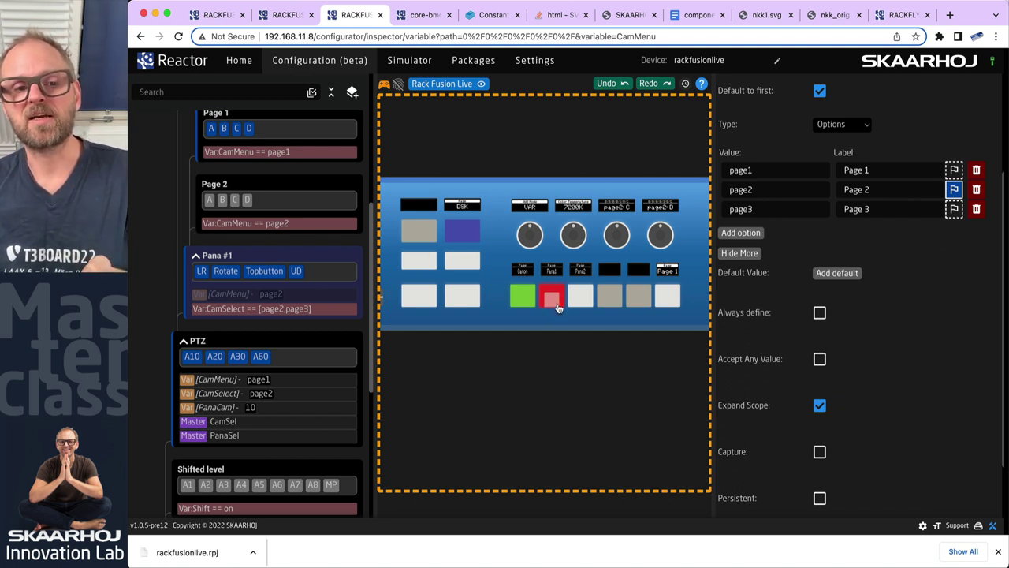
scroll(274, 213, "up", 5)
scroll(274, 213, "up", 2)
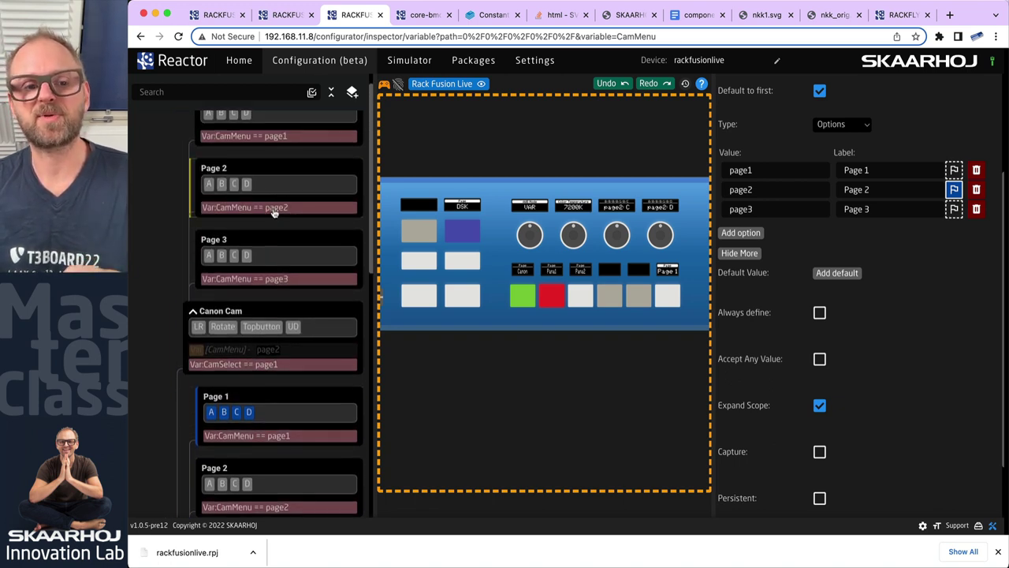